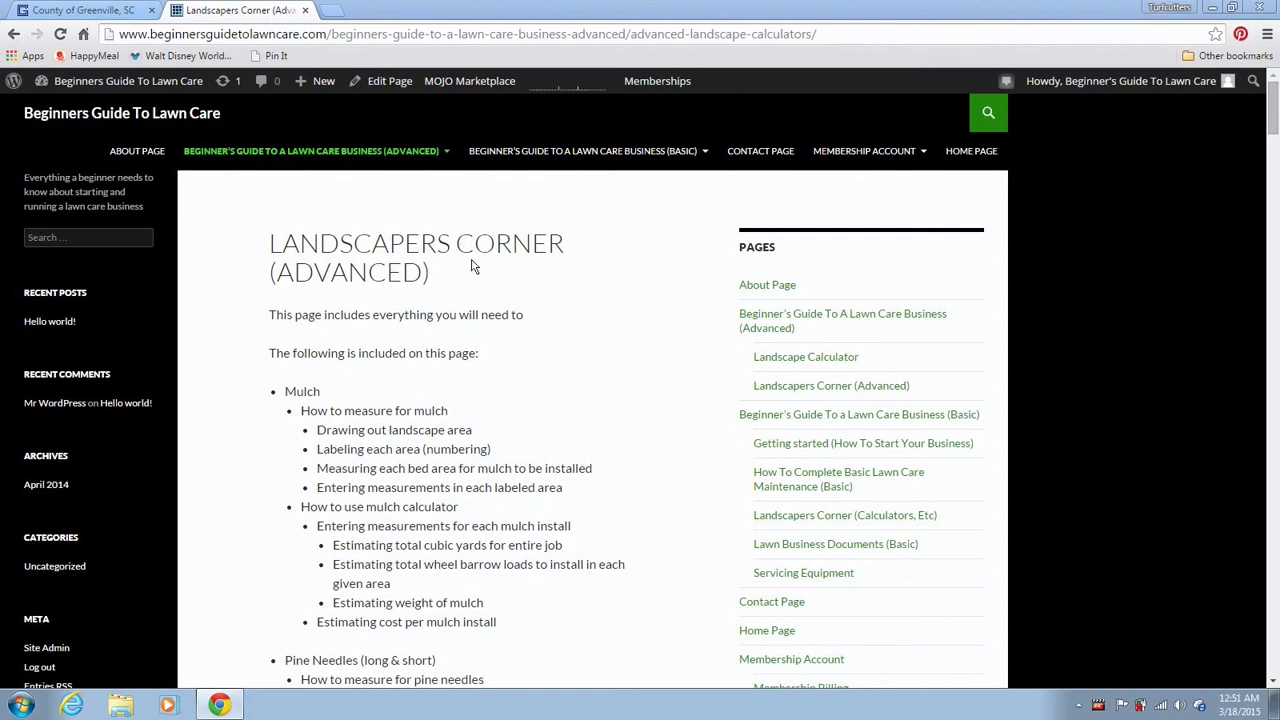
Scroll down to the Burmuda sod installation calculator and look through its empty tables
left_click_drag(1272, 118, 1250, 638)
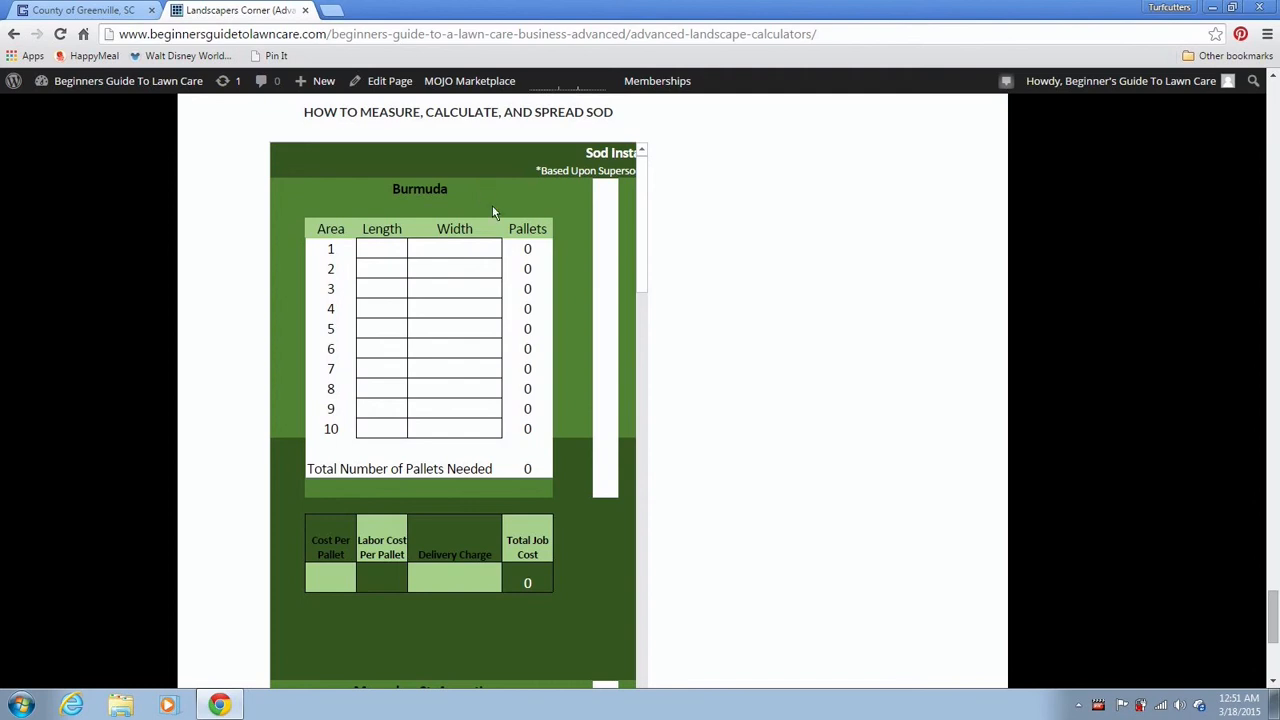
mouse_move(645, 272)
left_mouse_down()
mouse_move(641, 375)
mouse_move(646, 271)
left_mouse_up()
mouse_move(643, 262)
left_mouse_down()
mouse_move(623, 543)
mouse_move(659, 254)
left_mouse_up()
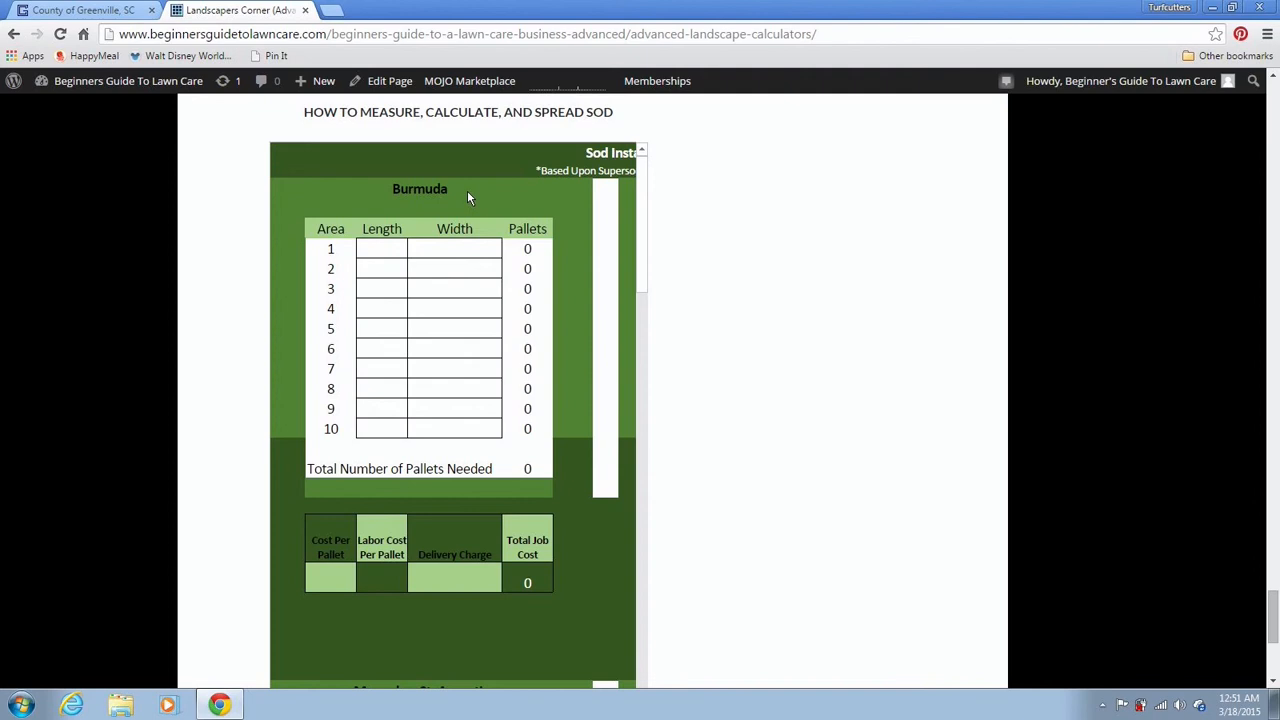
On the County of Greenville site, go through Services to Real Estate Property Search
left_click(104, 18)
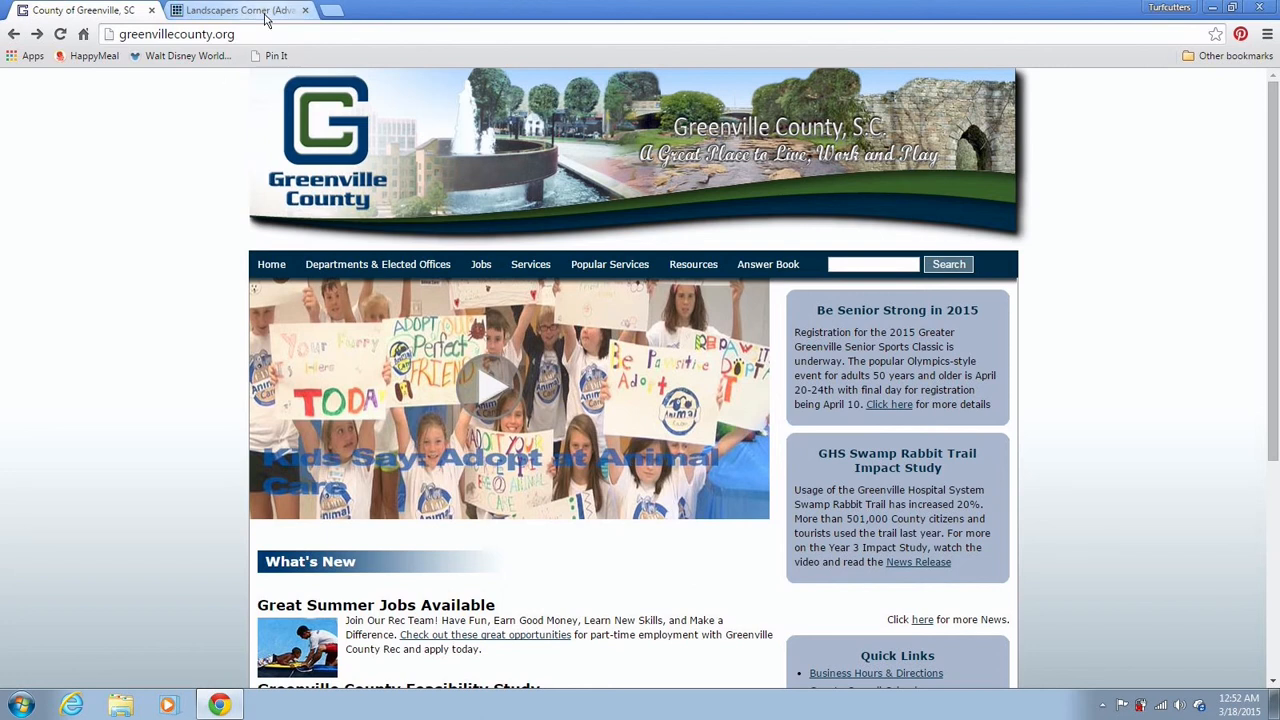
left_click(531, 266)
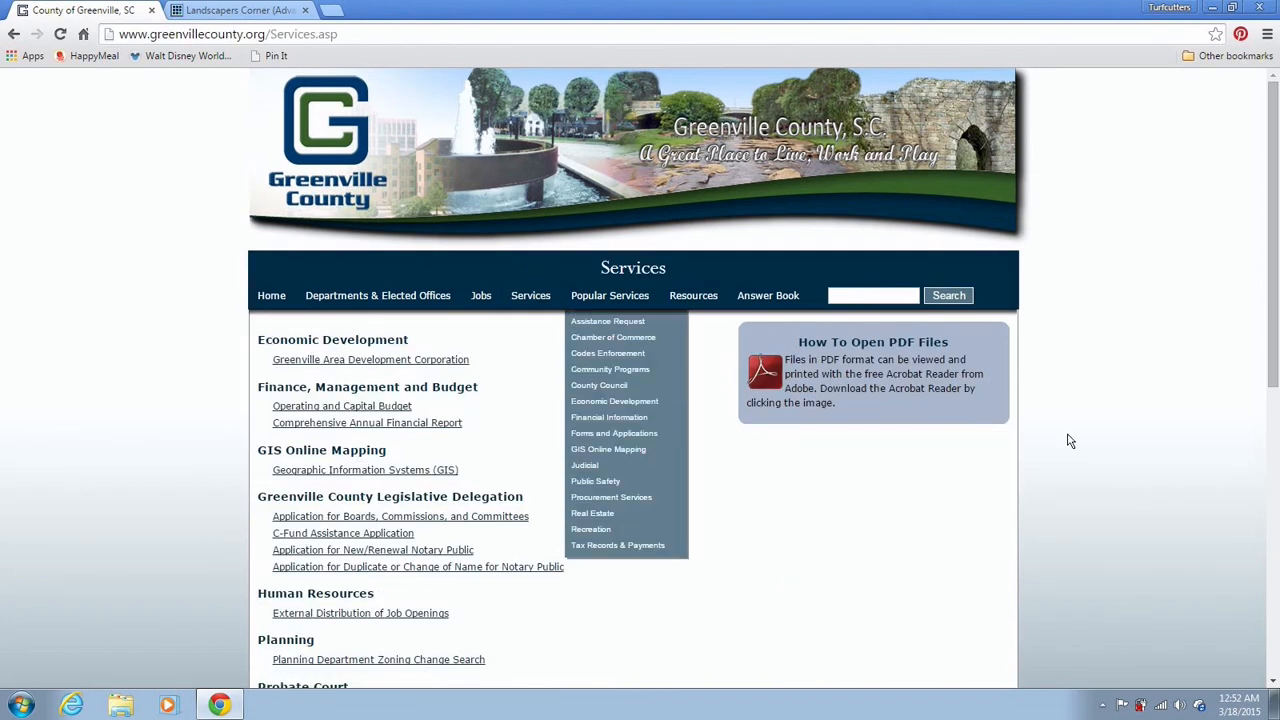
left_click_drag(1270, 276, 1253, 531)
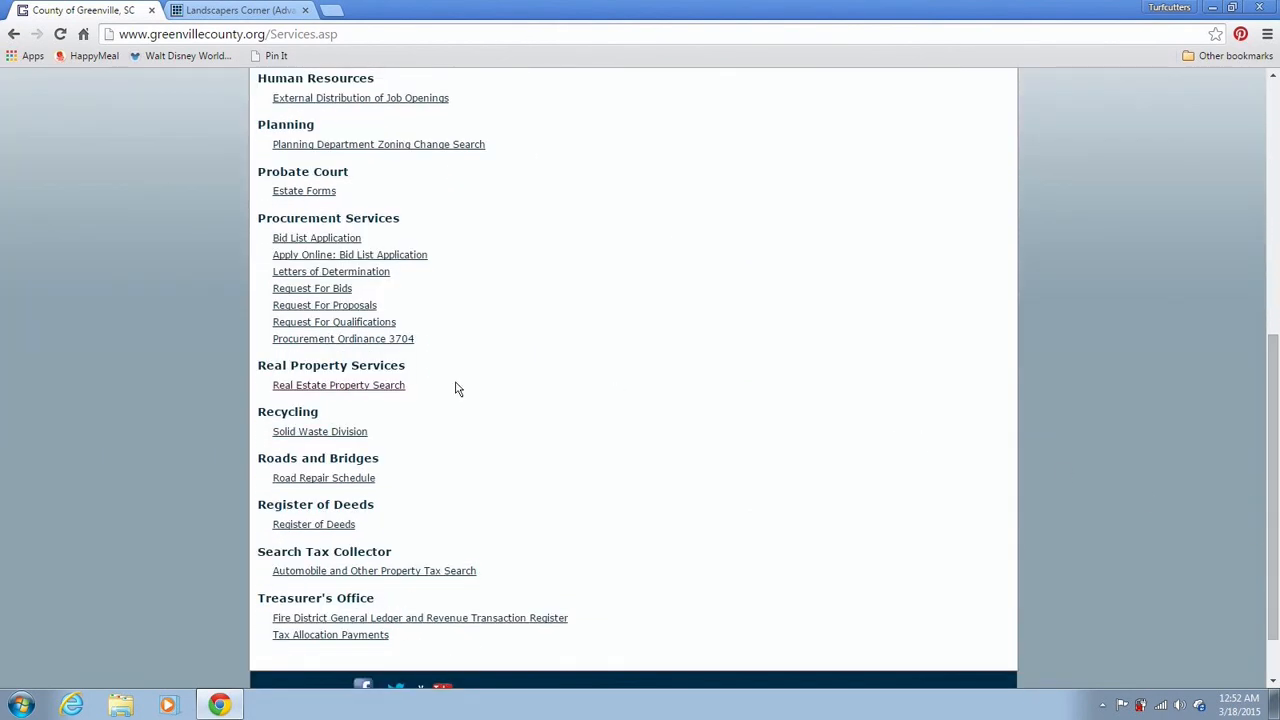
left_click(366, 386)
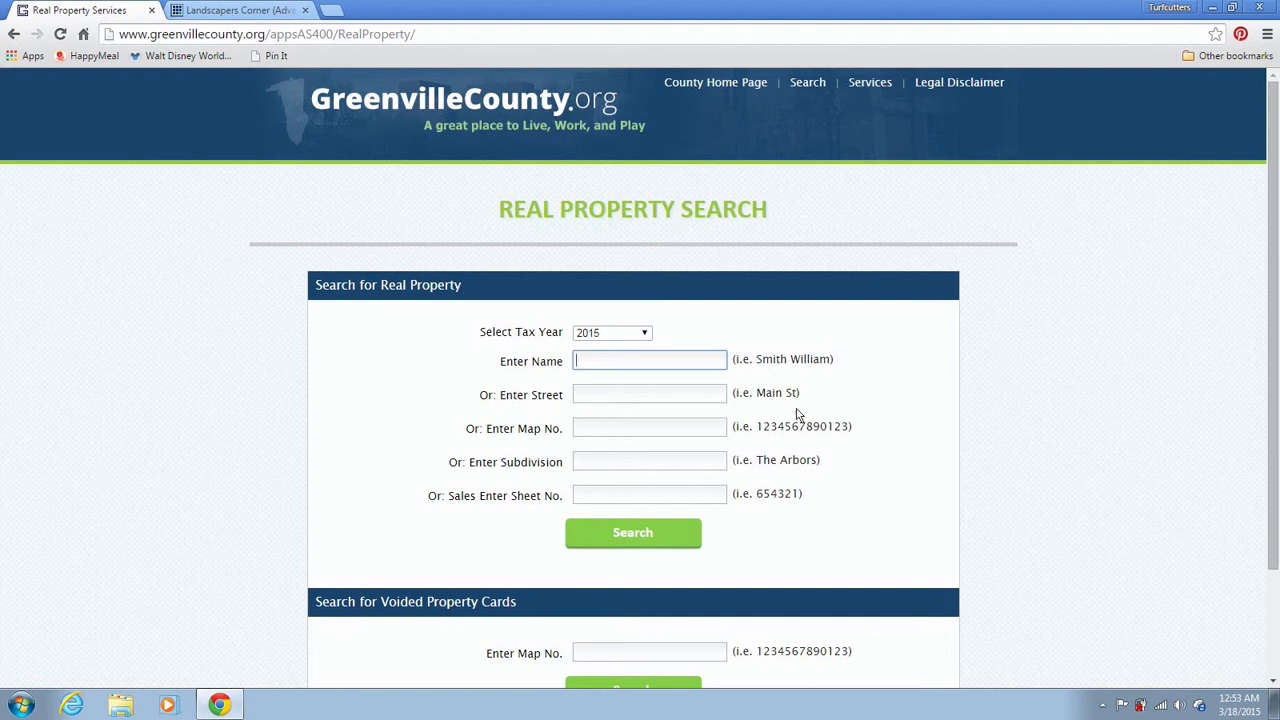
left_click(713, 396)
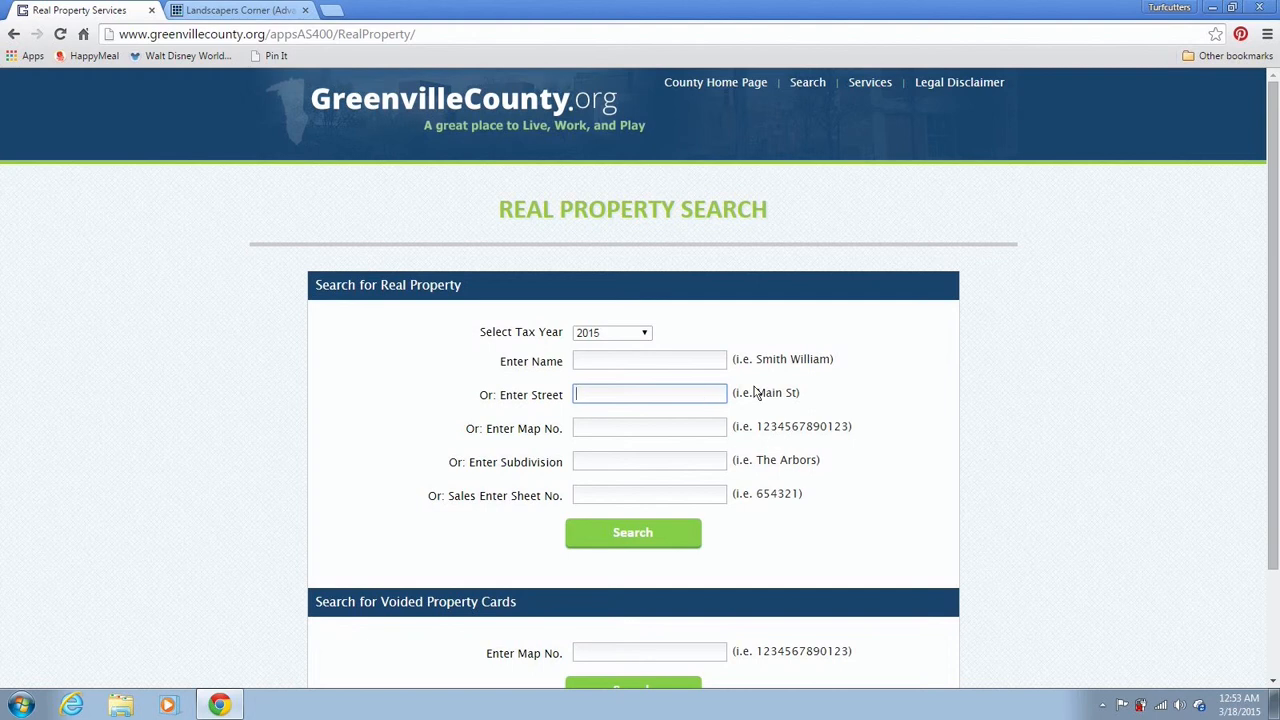
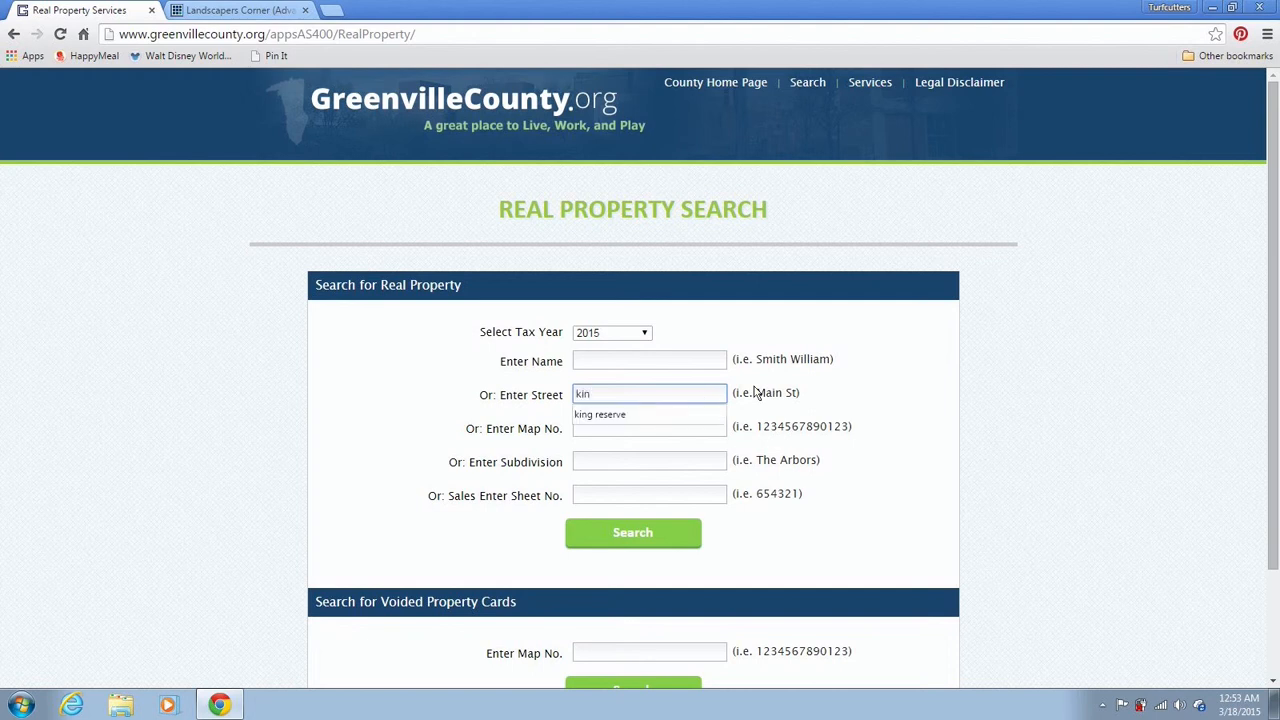
key("Down")
key("Return")
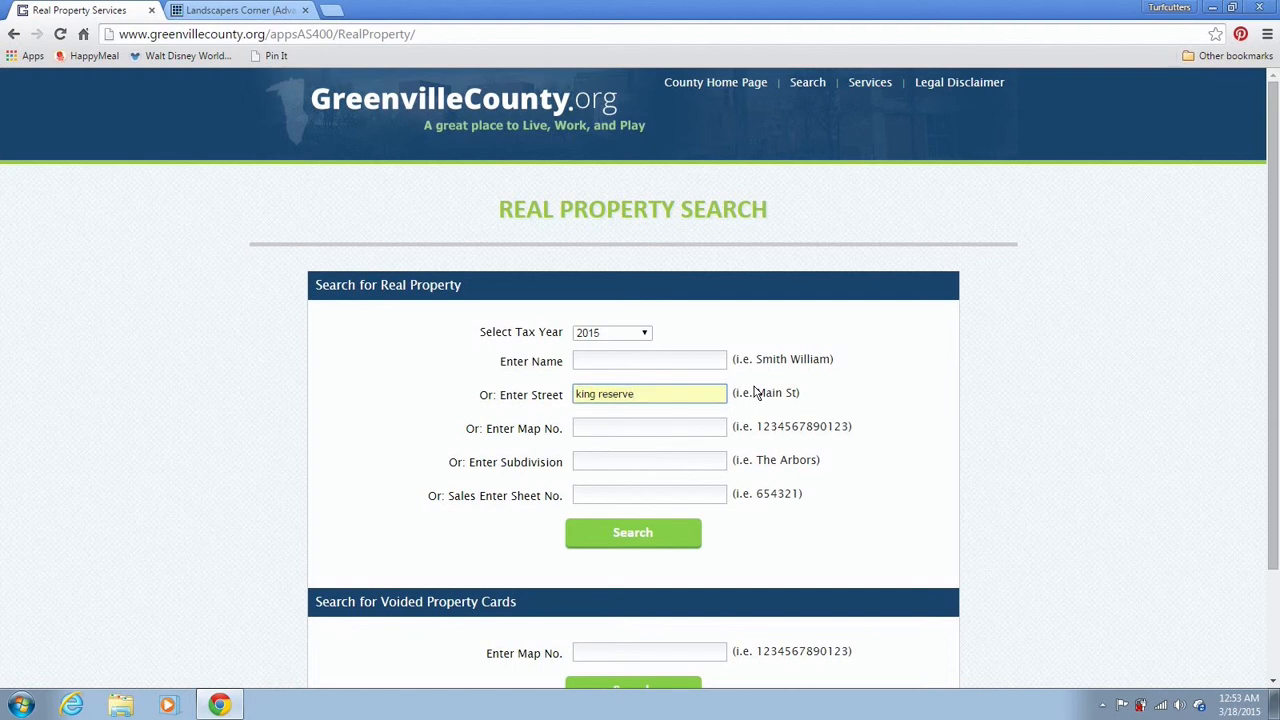
left_click(657, 535)
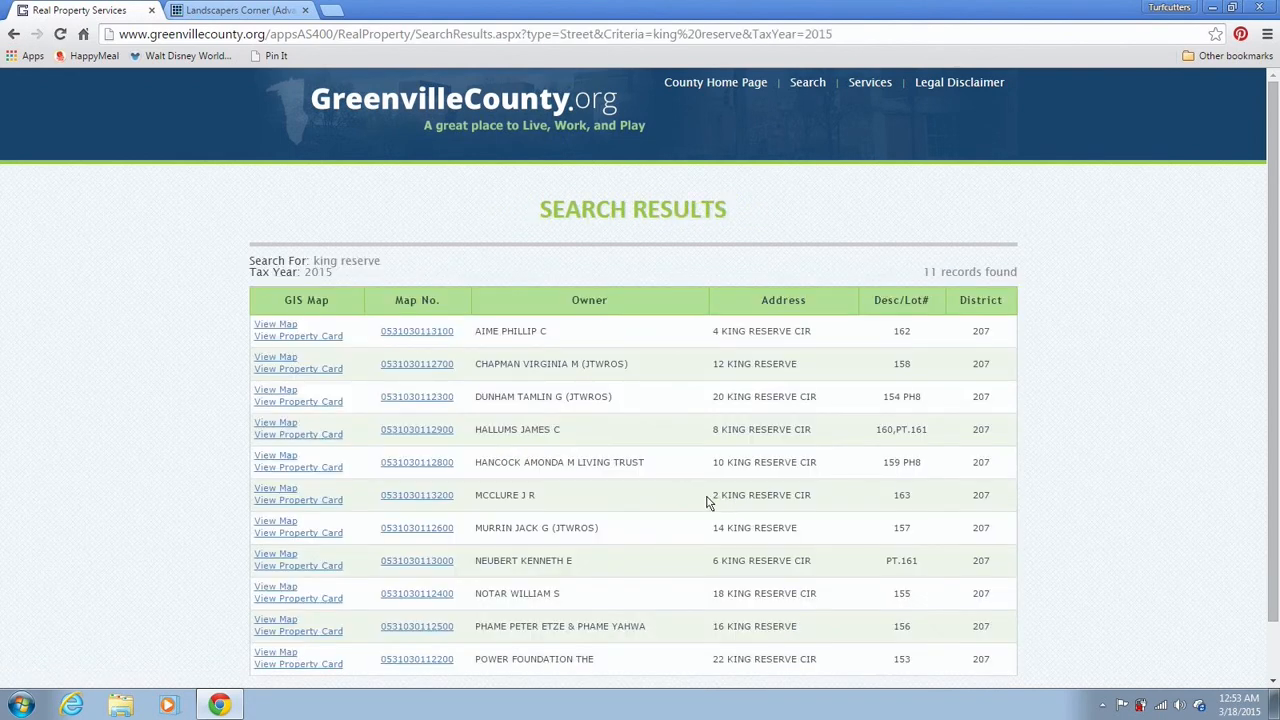
left_click(279, 490)
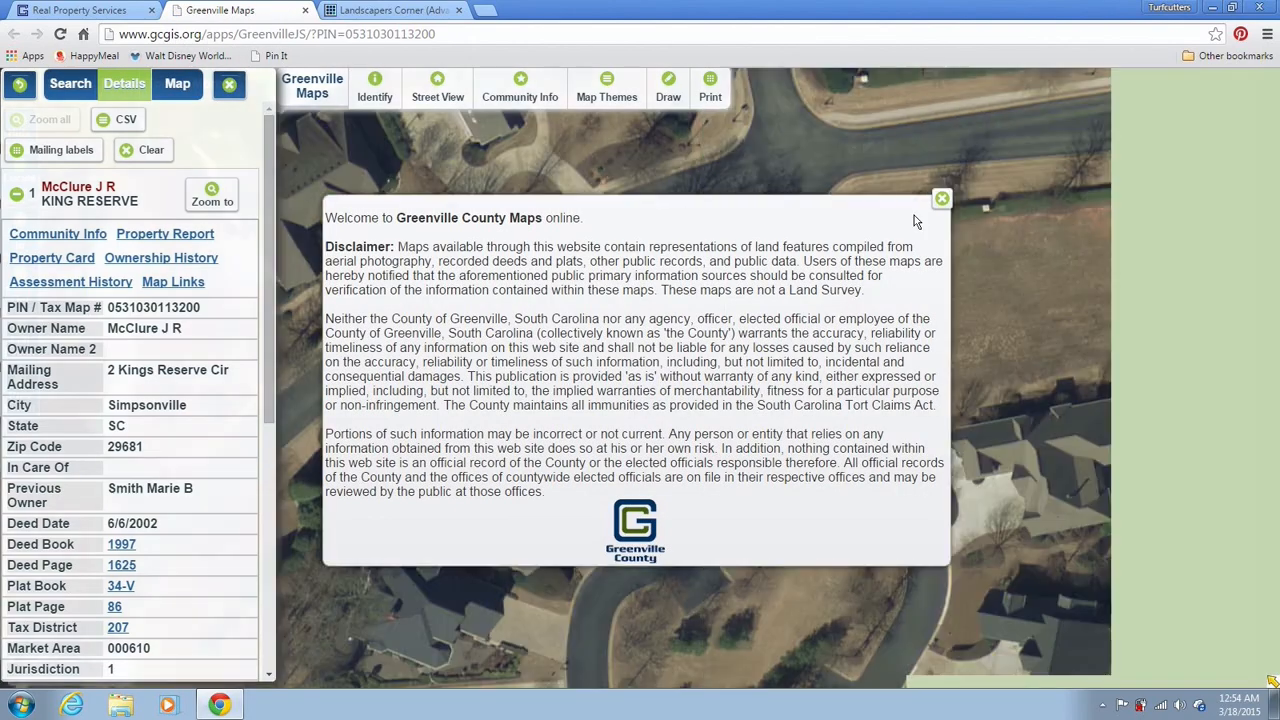
Dismiss the map disclaimer and close the parcel Details panel to widen the aerial map
left_click(941, 199)
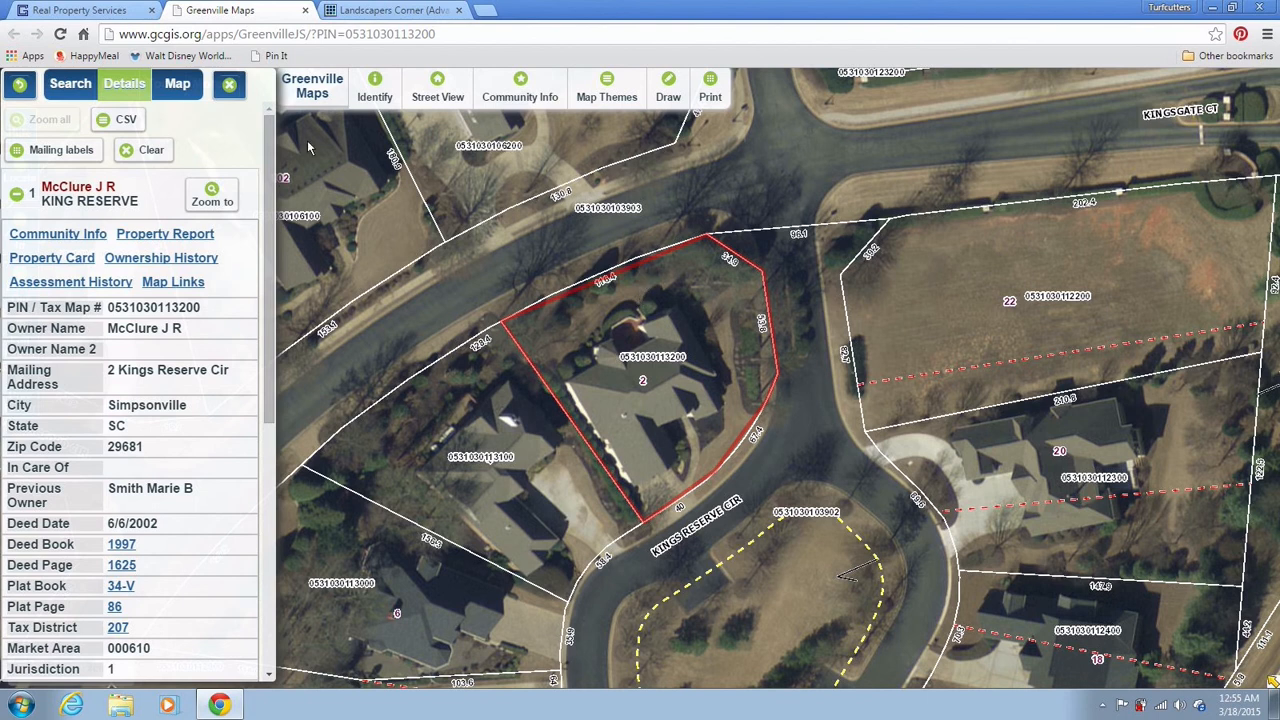
left_click(230, 89)
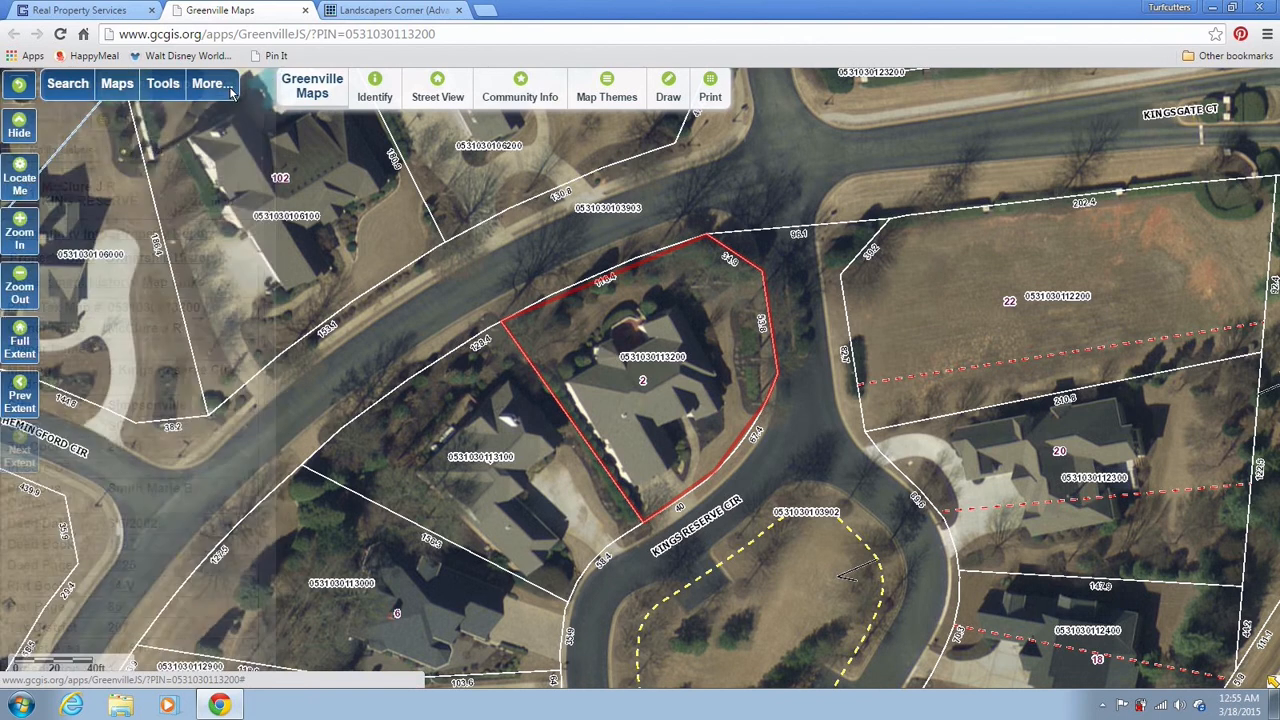
Activate the Measure tool's distance measurement in feet, briefly checking the calculator tab
left_click(163, 86)
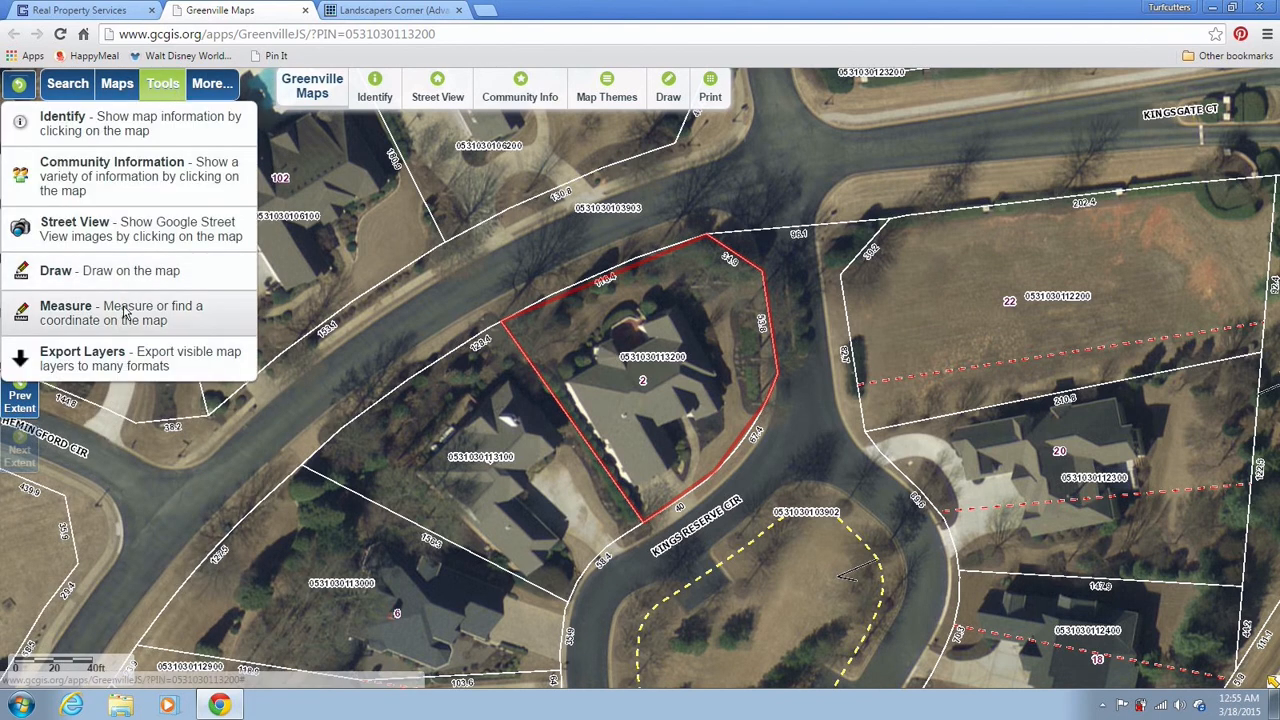
left_click(124, 313)
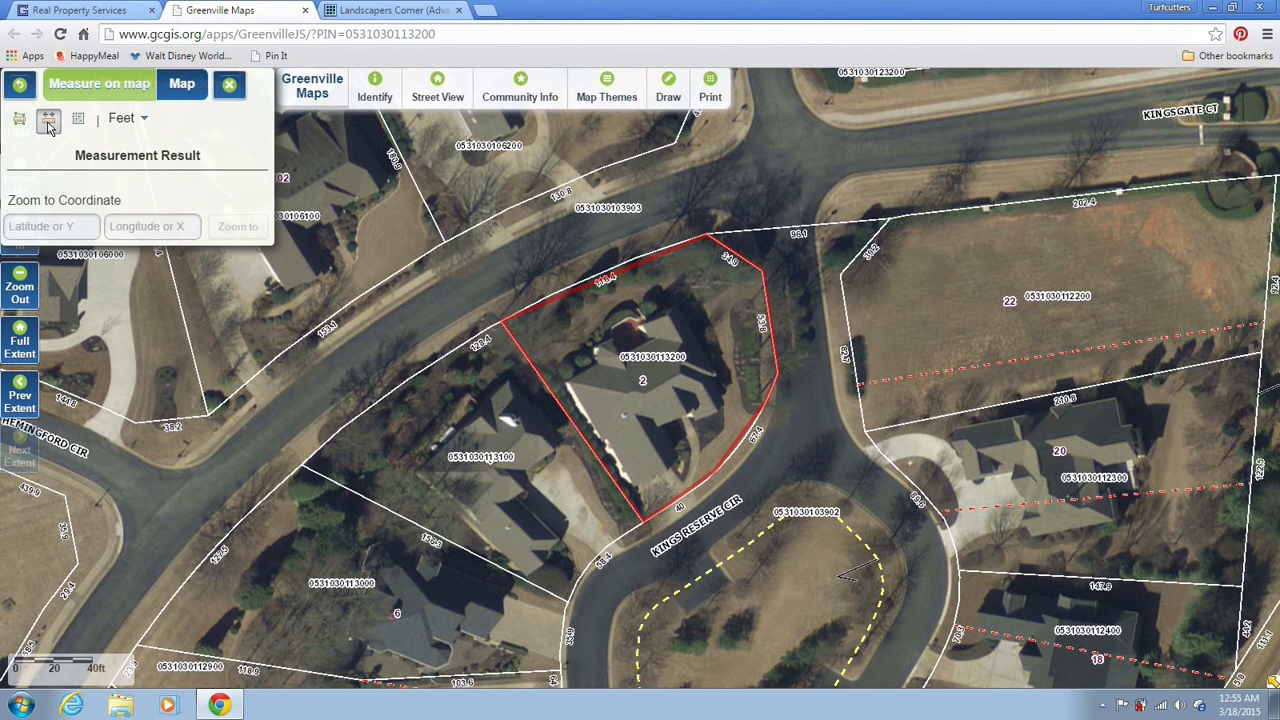
left_click(50, 125)
left_click(437, 12)
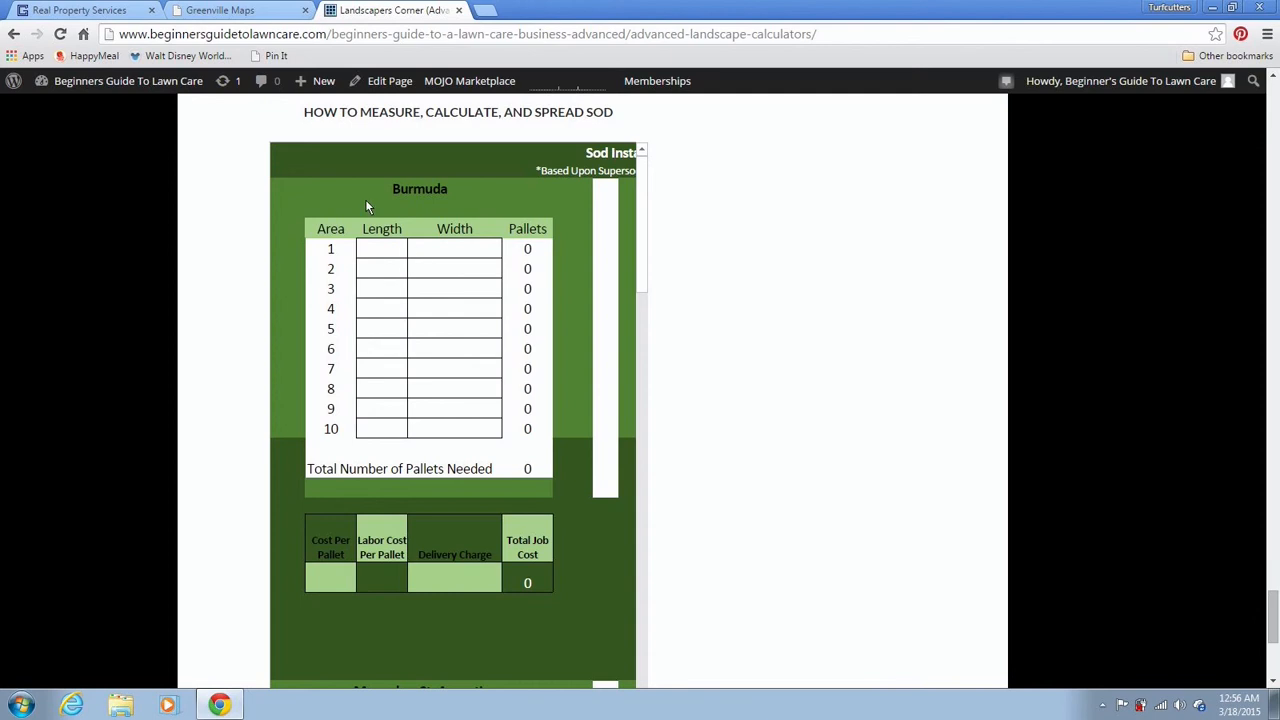
left_click(248, 12)
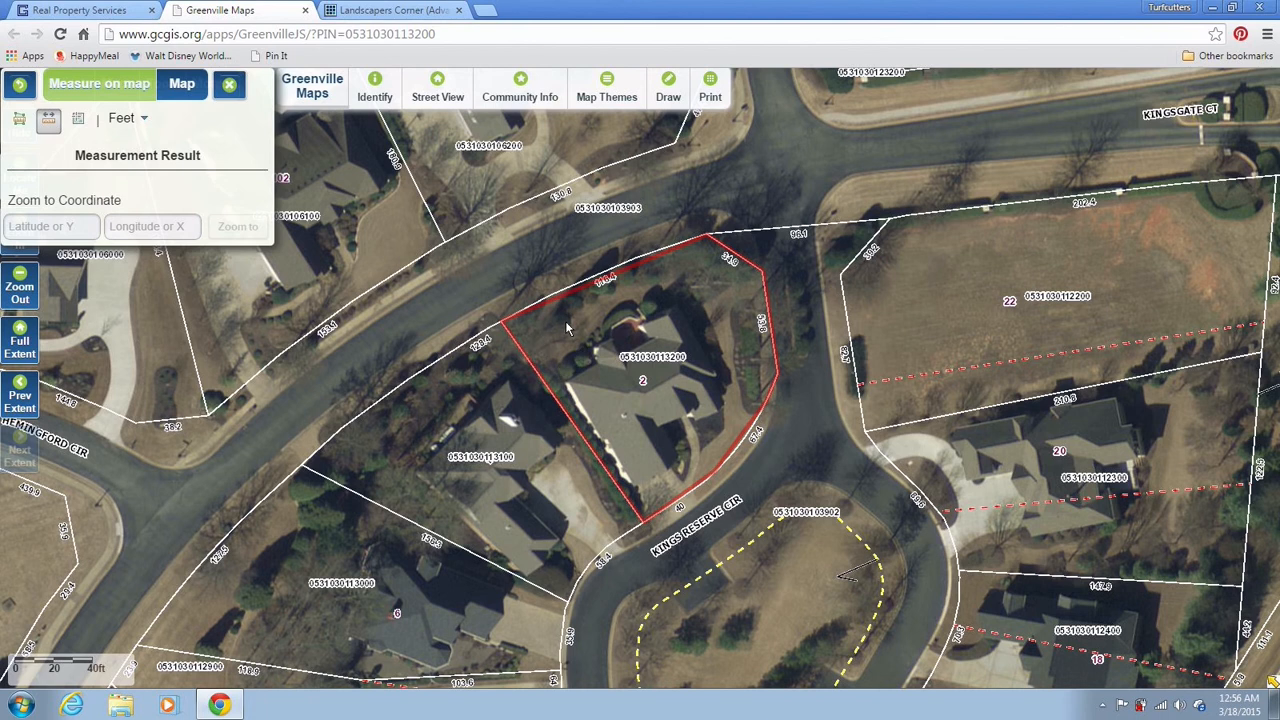
End the trial lines and measure 17.1 feet across the lawn inside the parcel
double_click(391, 158)
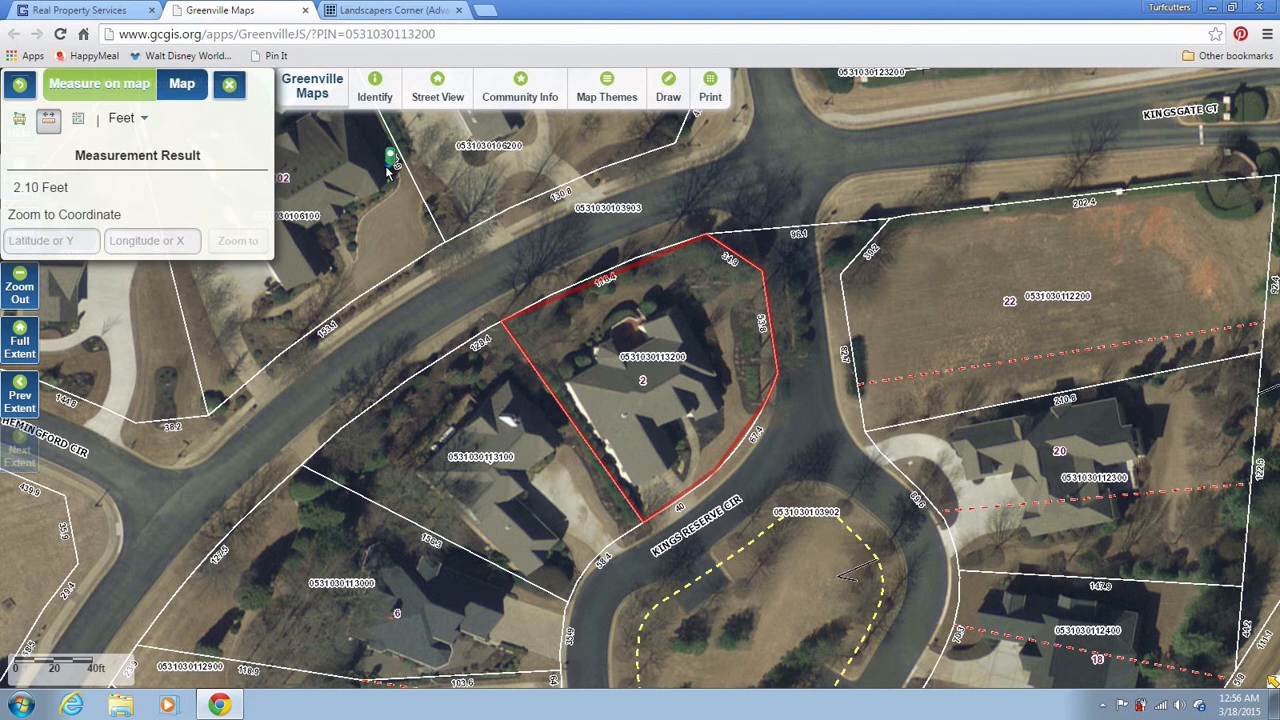
double_click(391, 166)
left_click(548, 360)
left_click(533, 333)
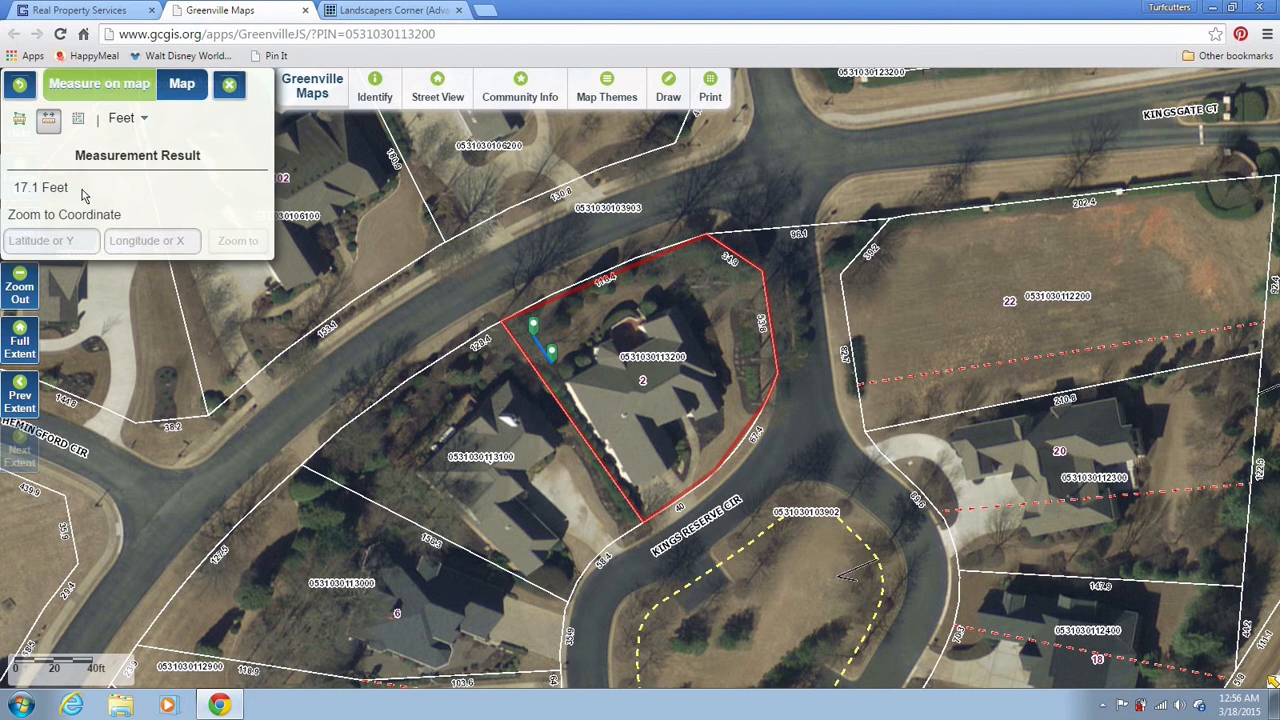
left_click(357, 16)
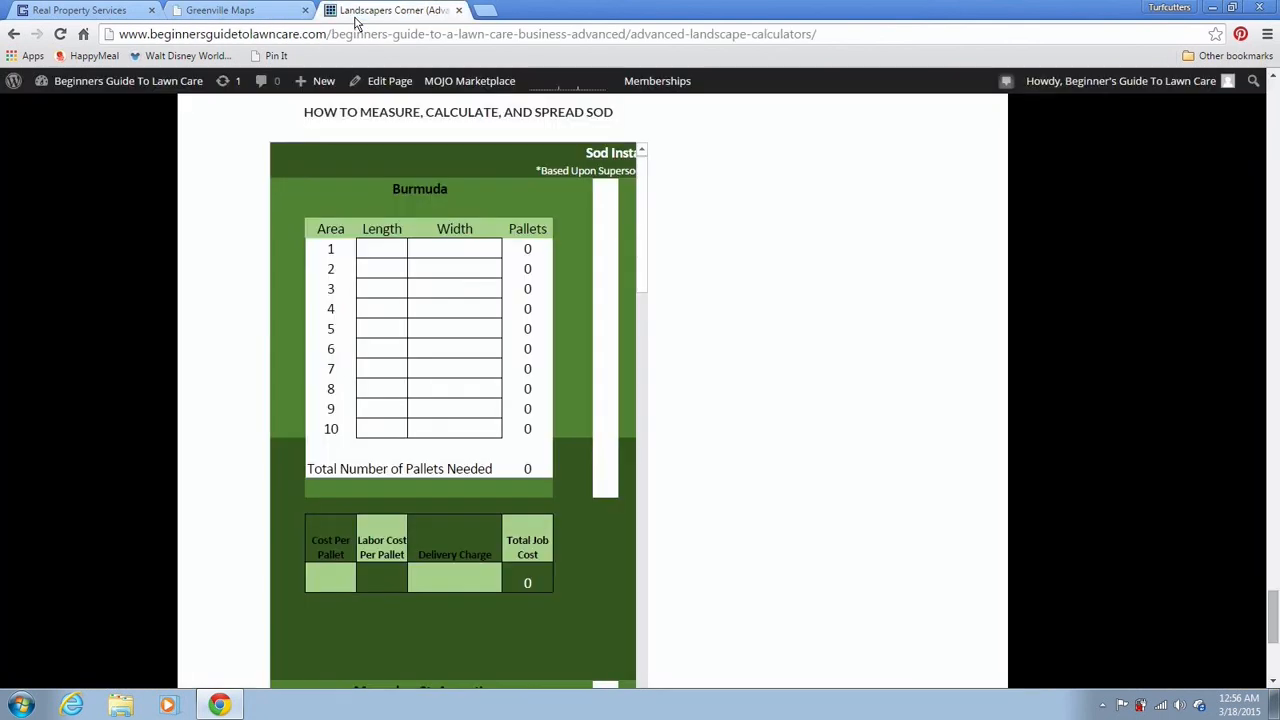
Enter 17.1 as area 1's length in the Burmuda sod calculator
left_click(369, 256)
type("17.1")
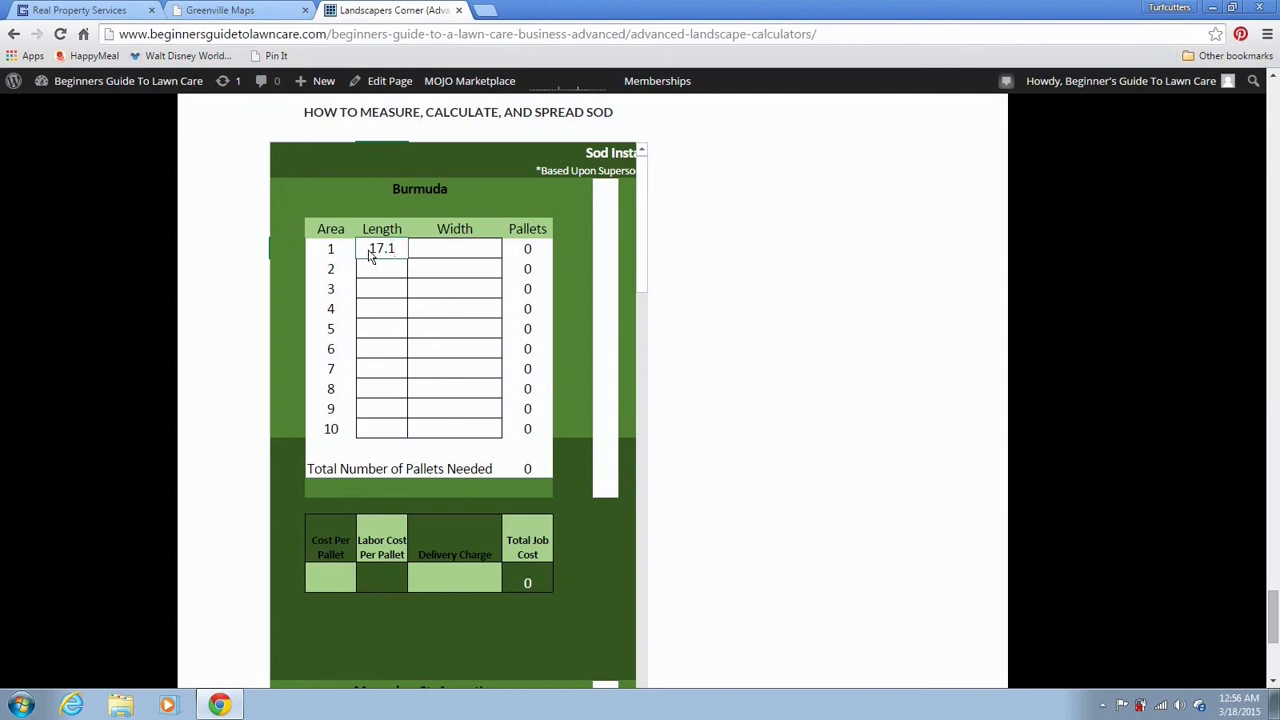
key("Tab")
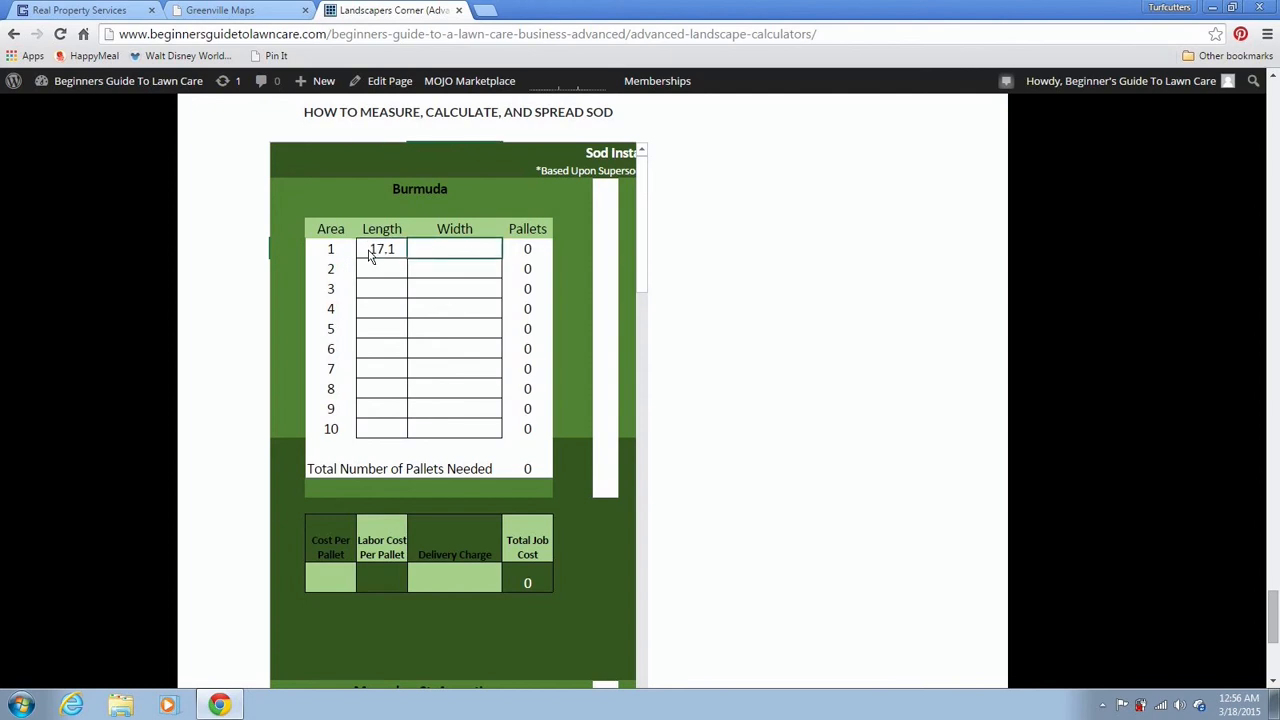
left_click(266, 17)
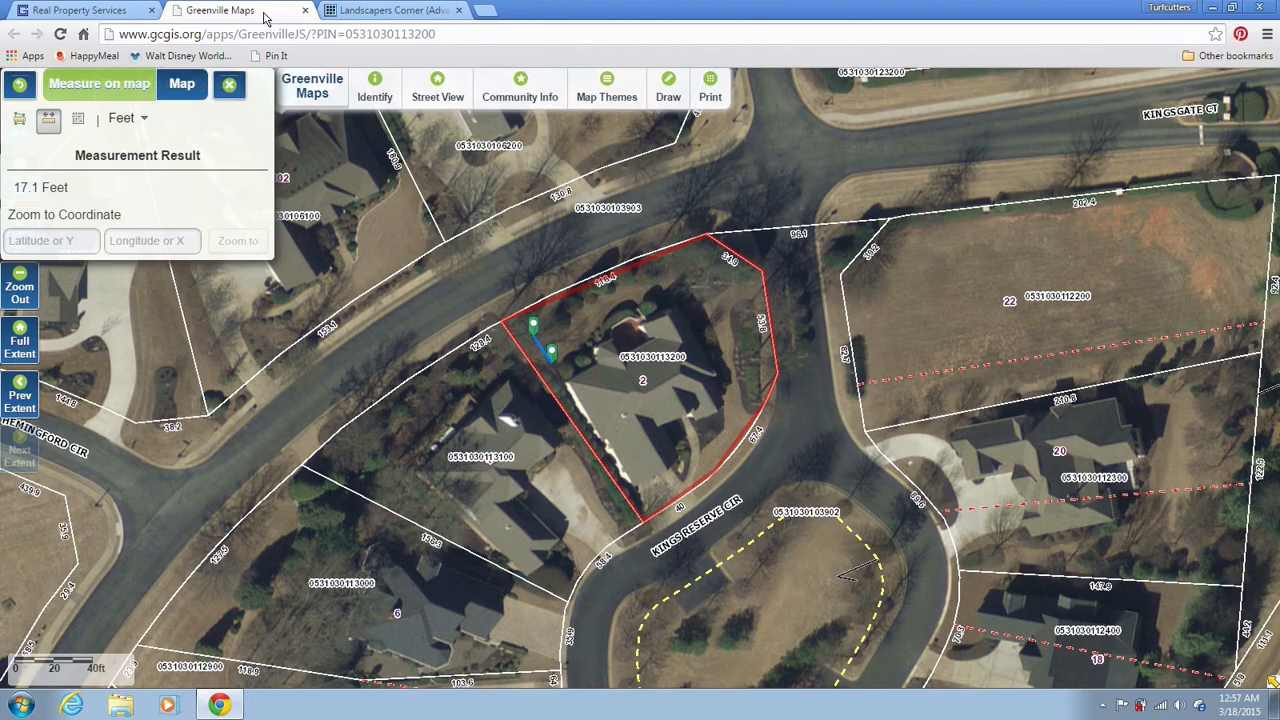
Measure a 17.0-foot line across the lawn strip beside the house
left_click(552, 367)
left_click(582, 352)
Enter 17 as area 1's width in the sod calculator
left_click(362, 14)
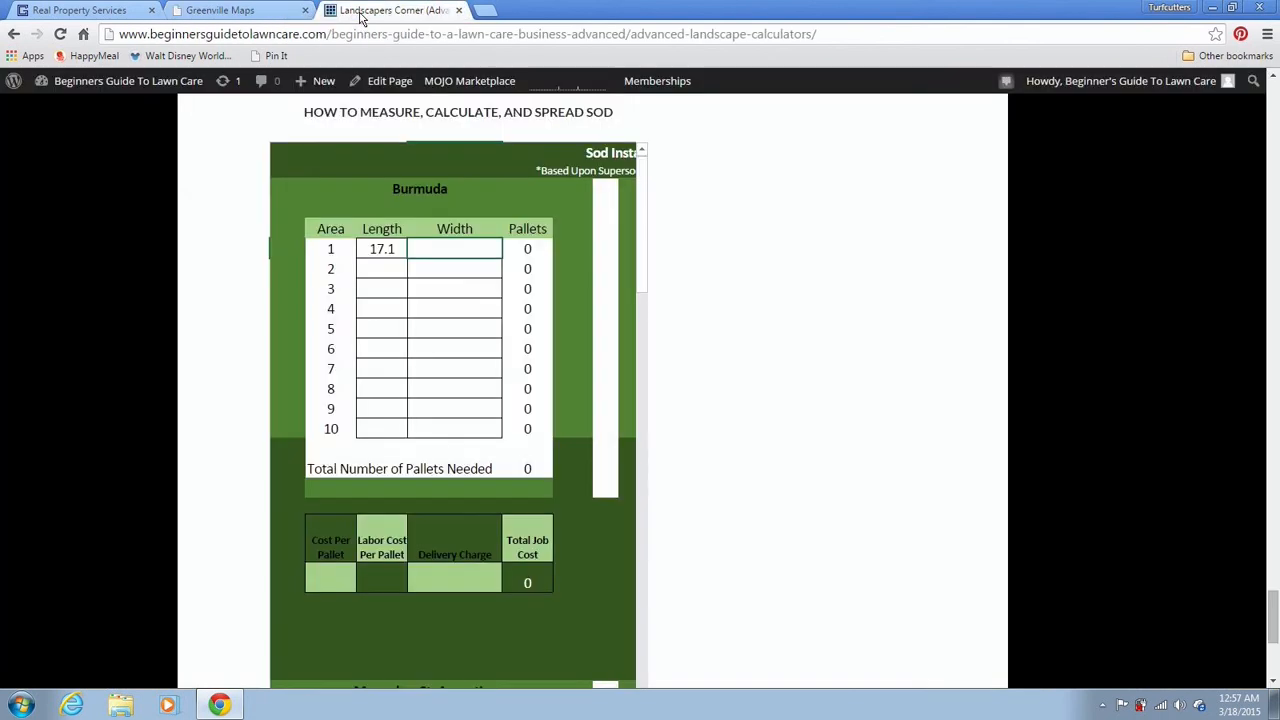
type("17")
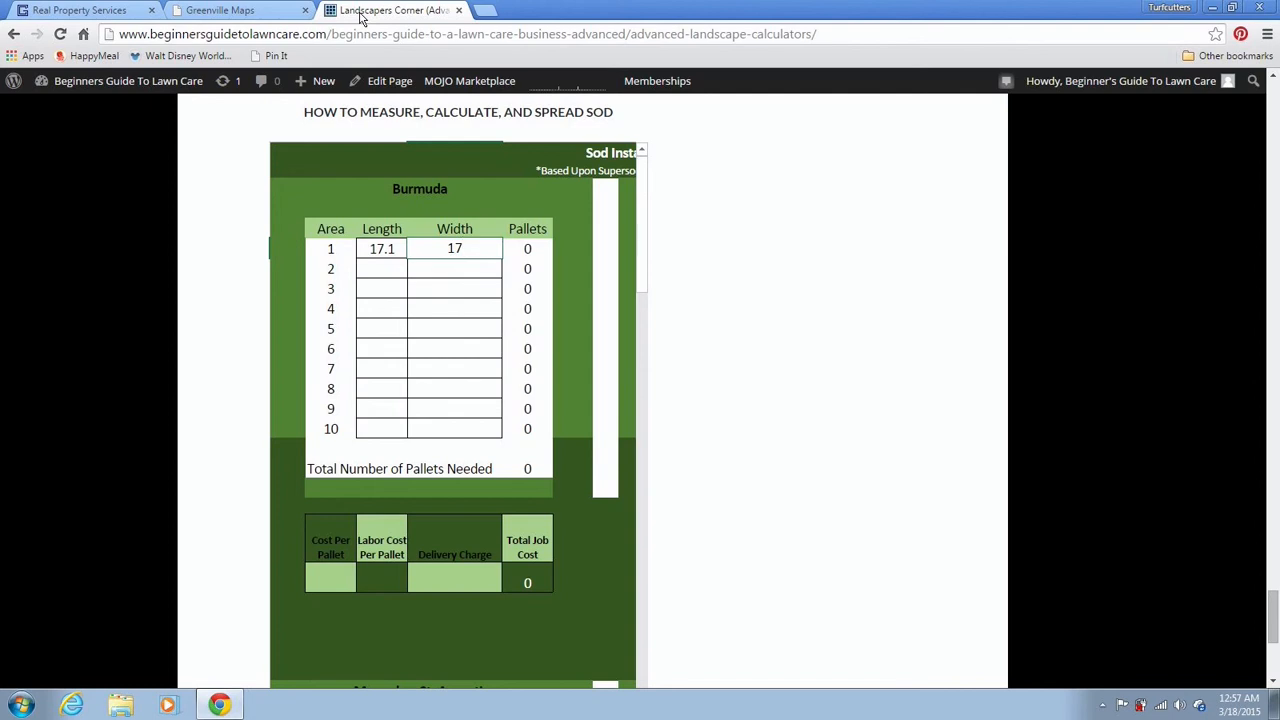
key("Return")
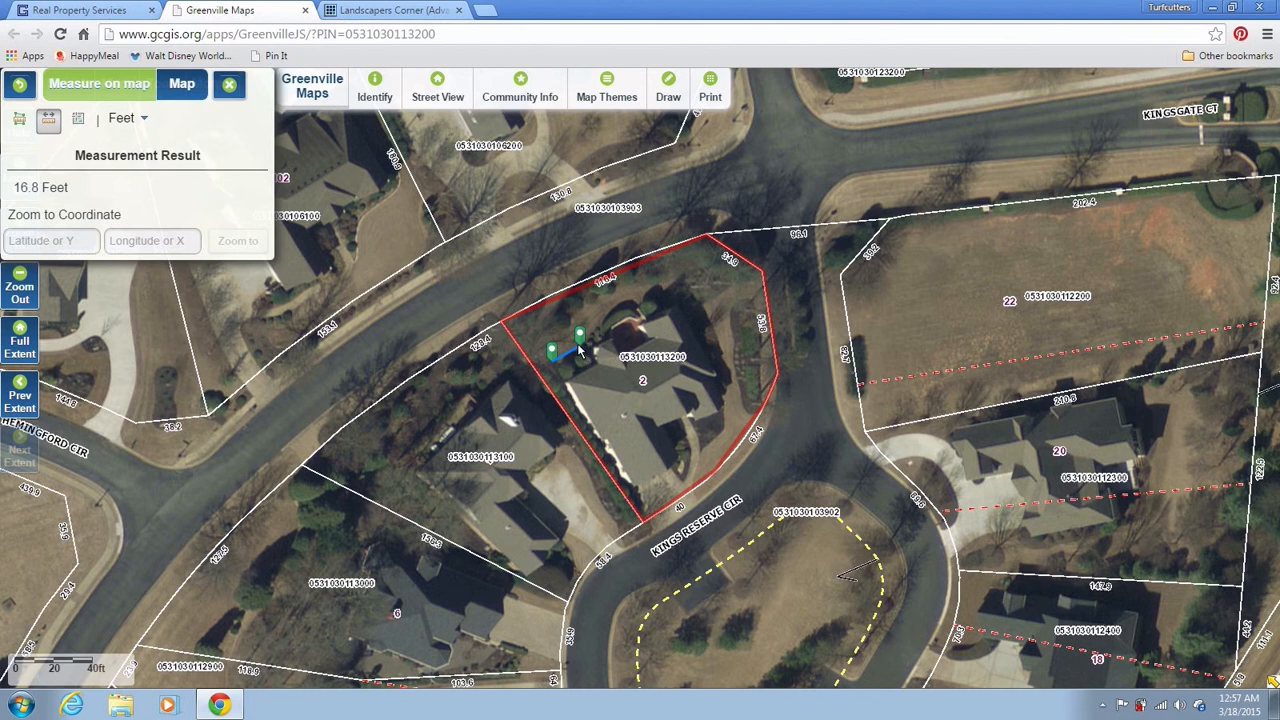
Measure 14.7 feet of lawn and enter it as area 2's length in the calculator
left_click(579, 346)
left_click(601, 334)
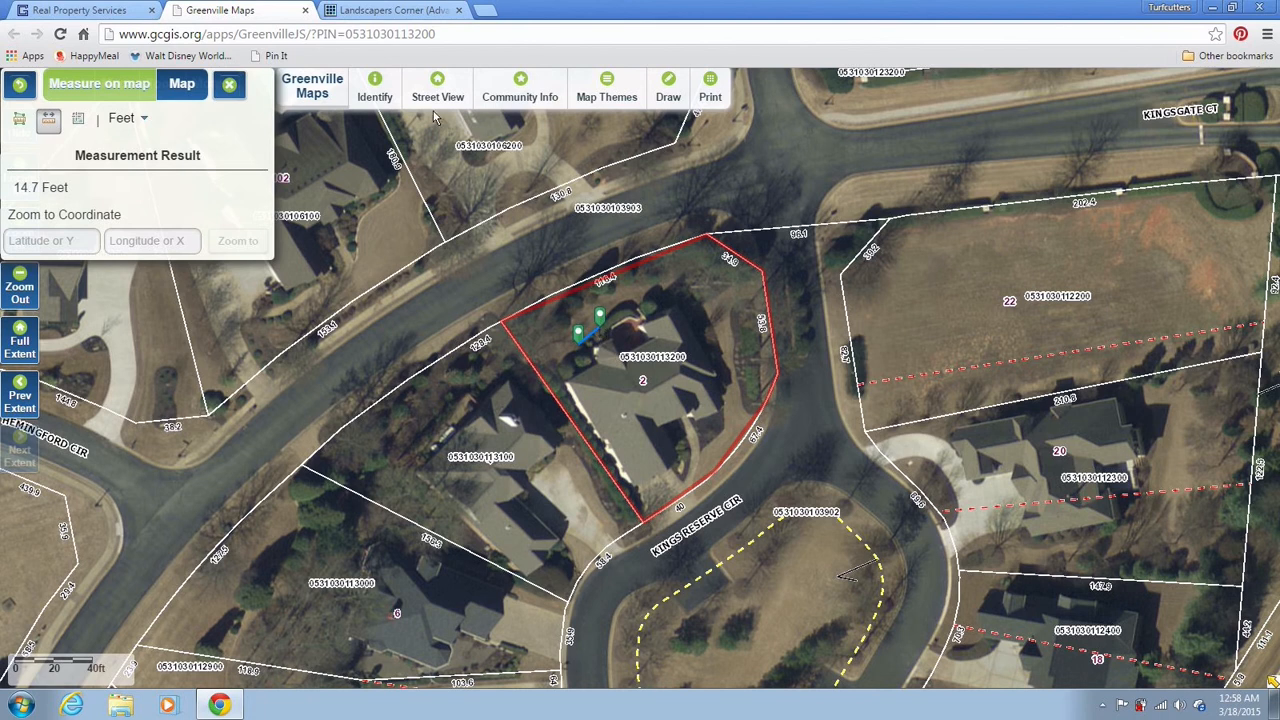
left_click(415, 14)
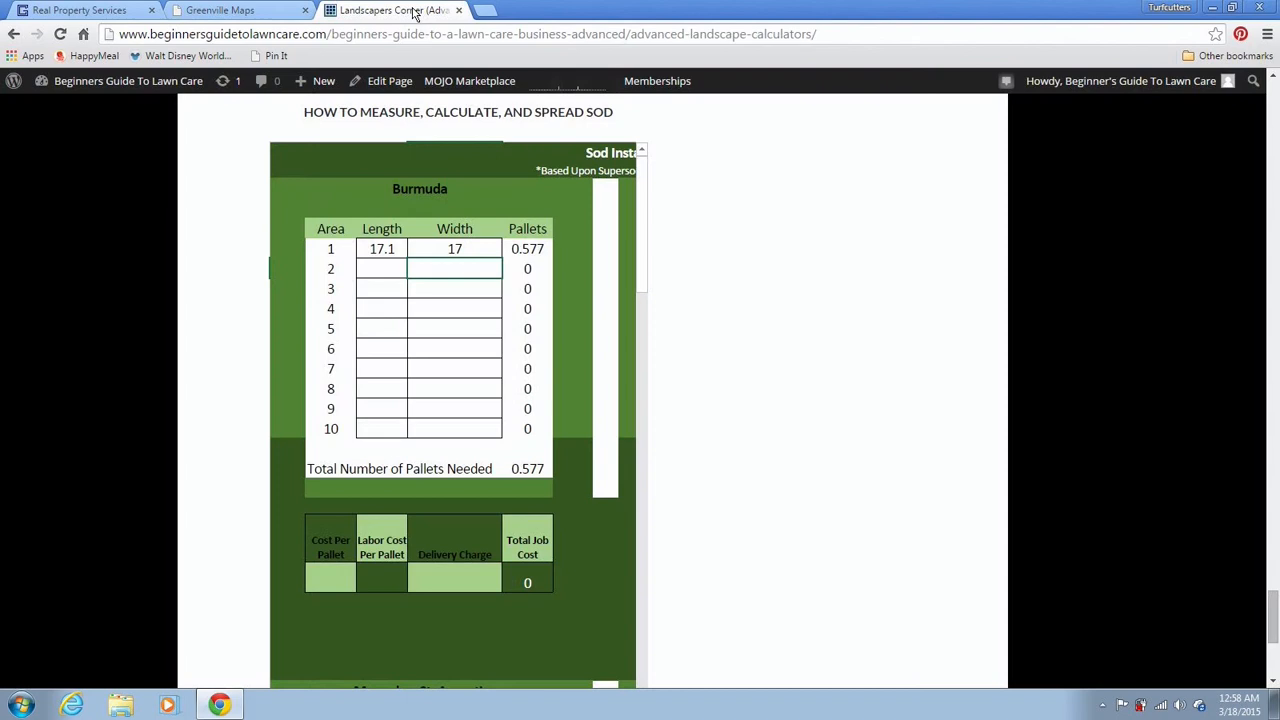
left_click(393, 272)
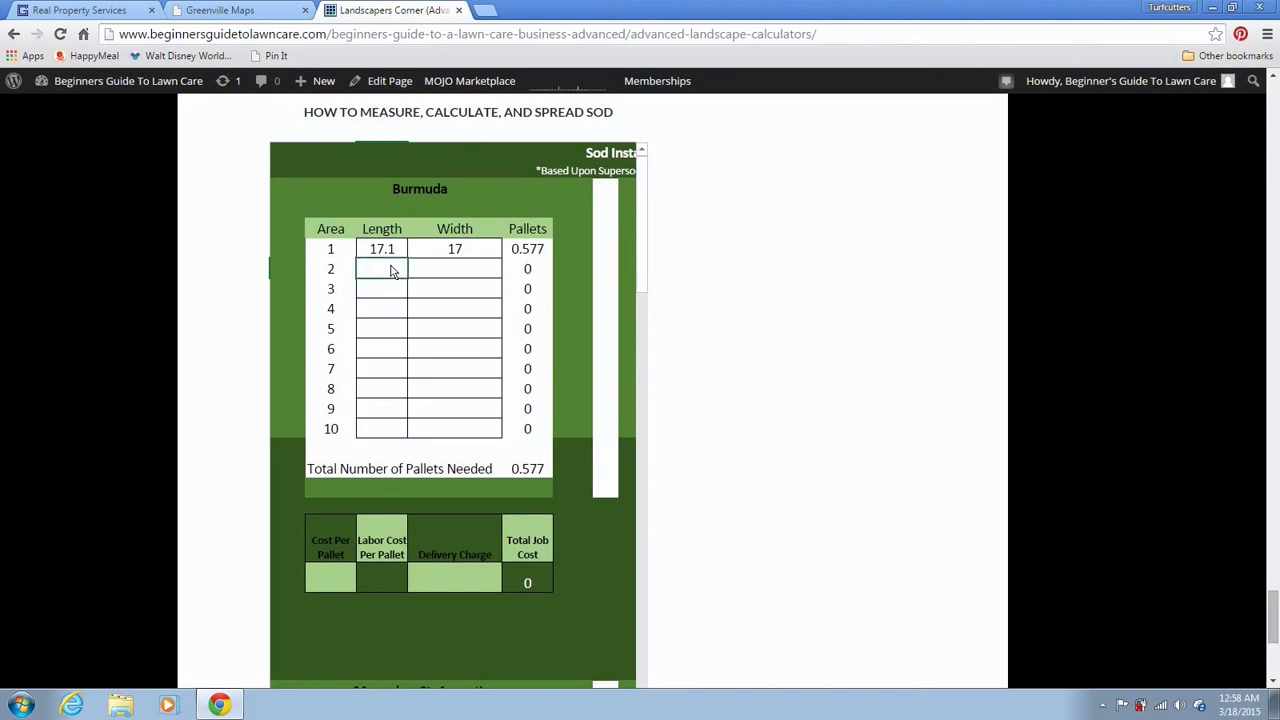
type("14.7")
key("Tab")
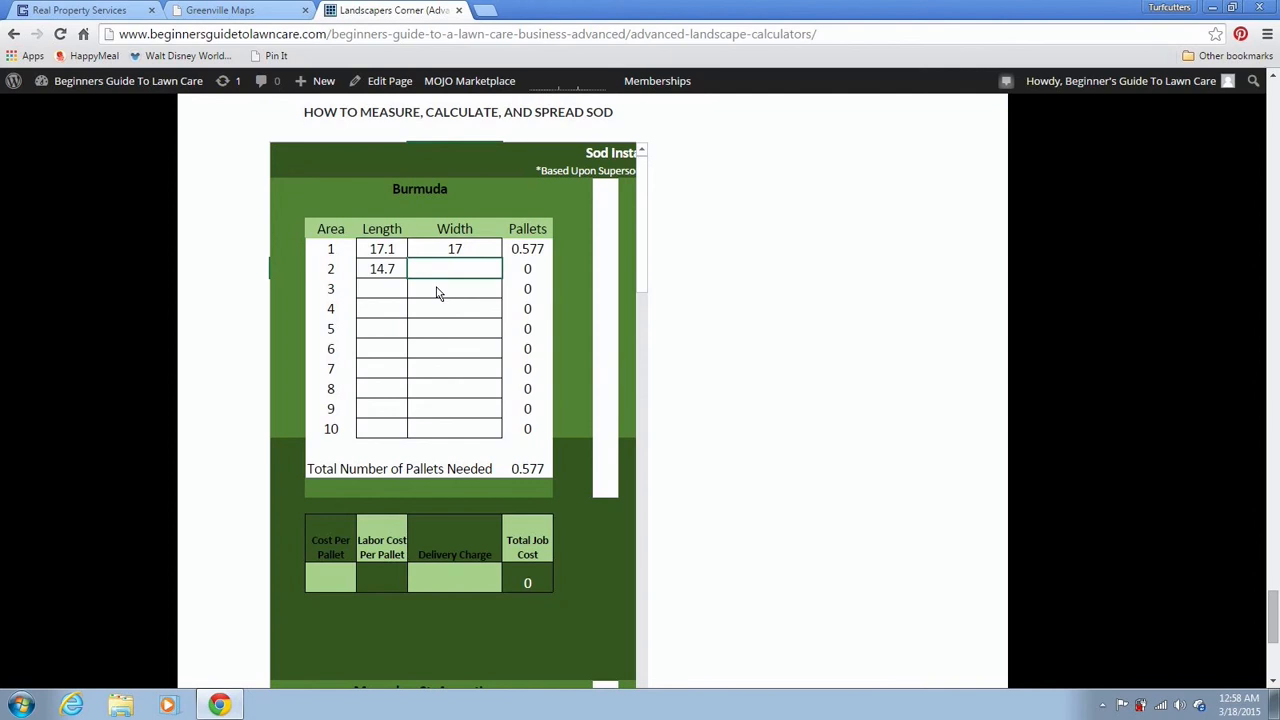
Measure a 13.5-foot lawn width on the Greenville parcel map
left_click(280, 18)
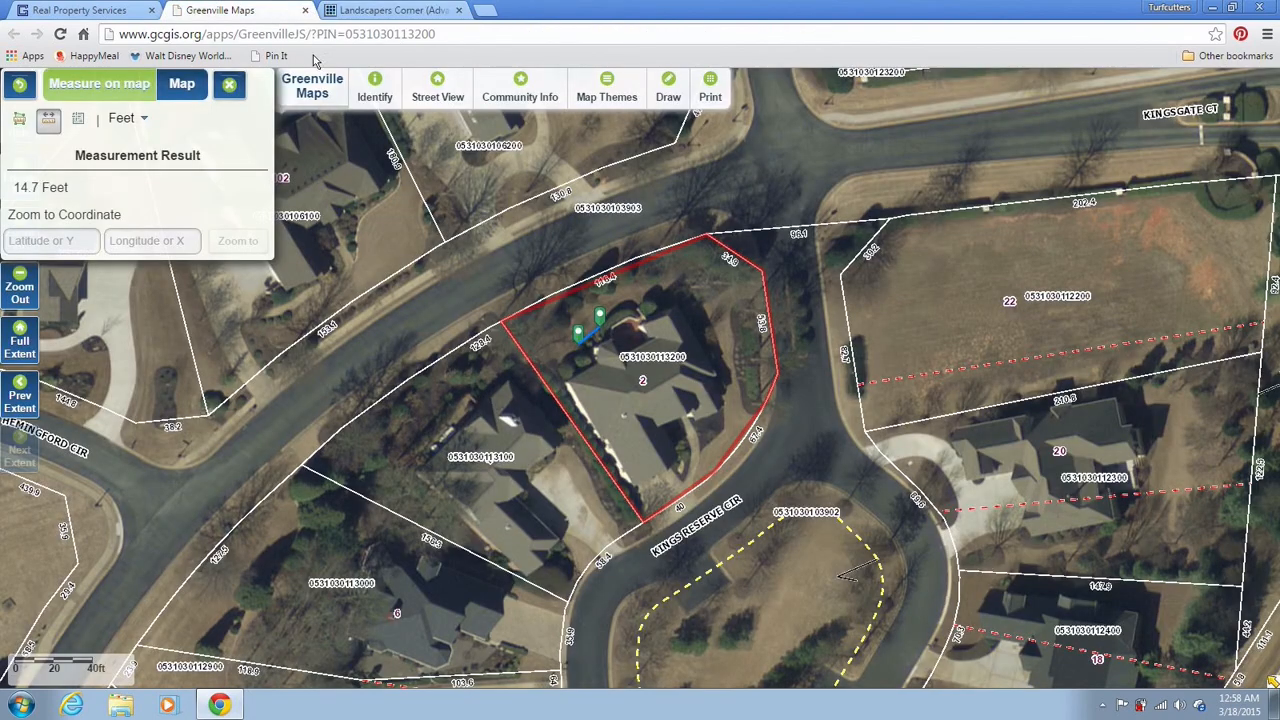
left_click(599, 327)
left_click(583, 311)
Enter 13.5 as row 2's Width in the sod calculator, bringing the total to 0.971 pallets
left_click(385, 10)
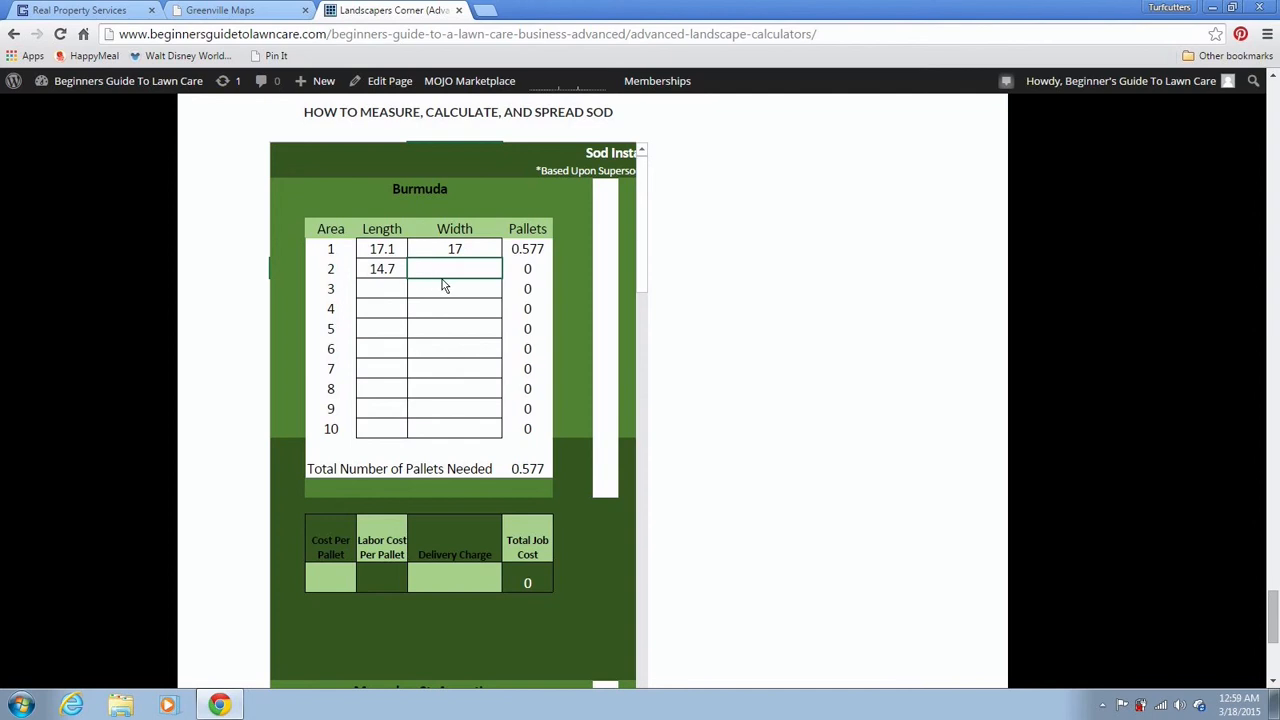
left_click(279, 14)
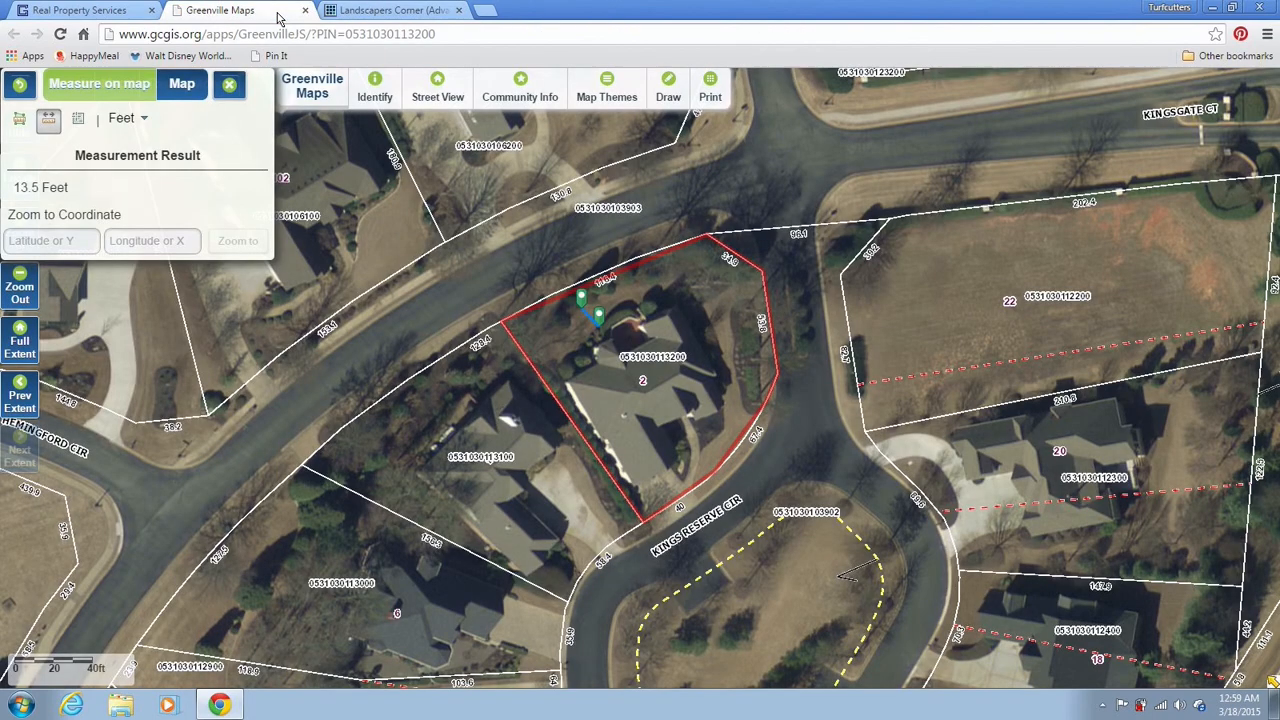
left_click(357, 14)
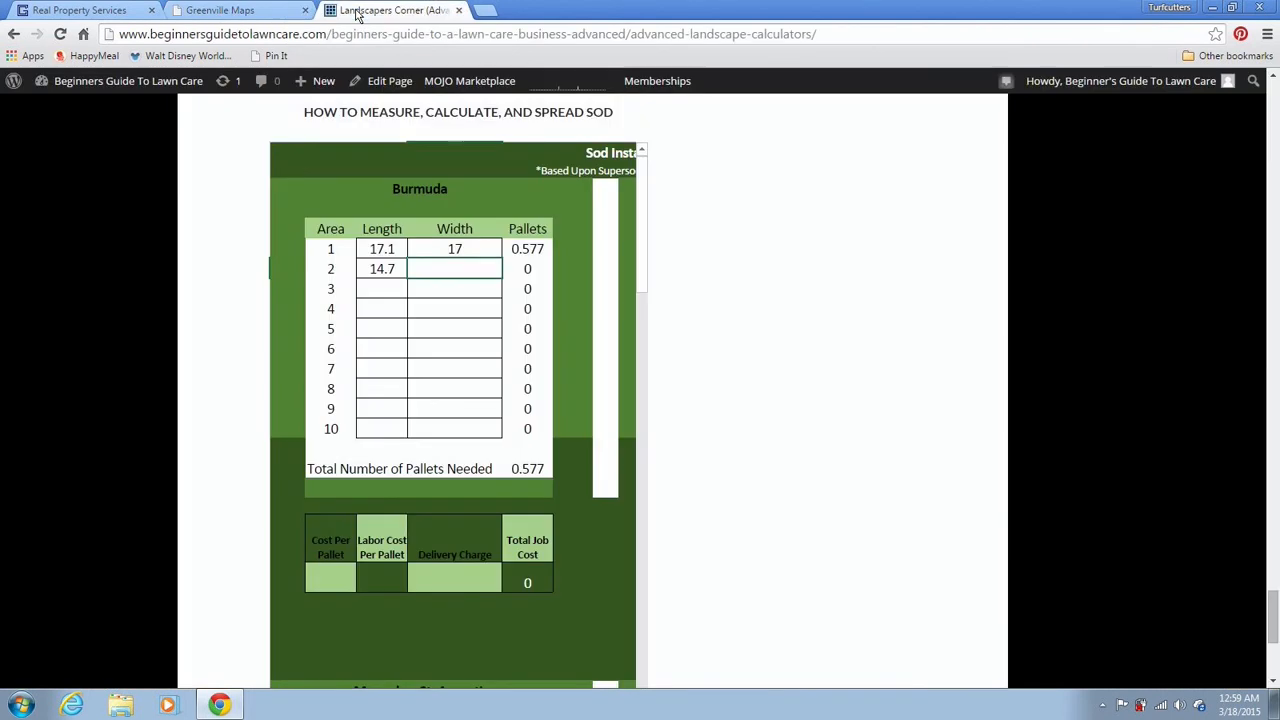
type("13")
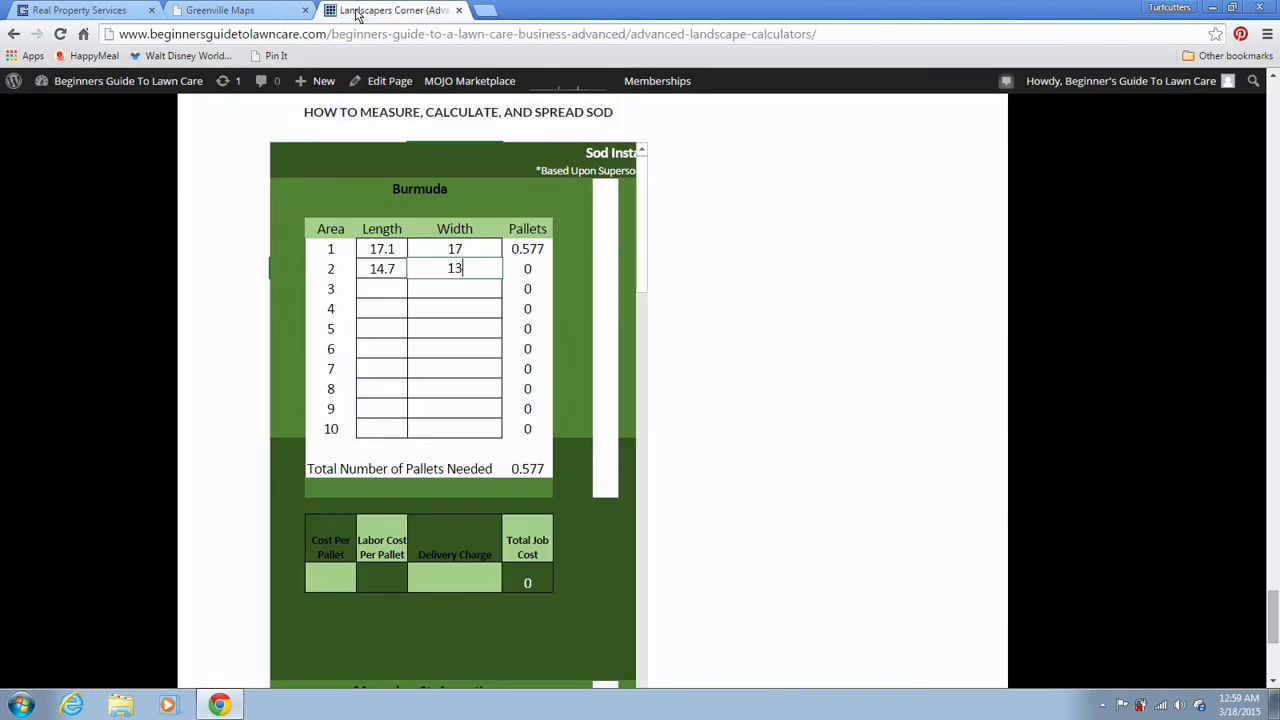
type(".5")
key("Return")
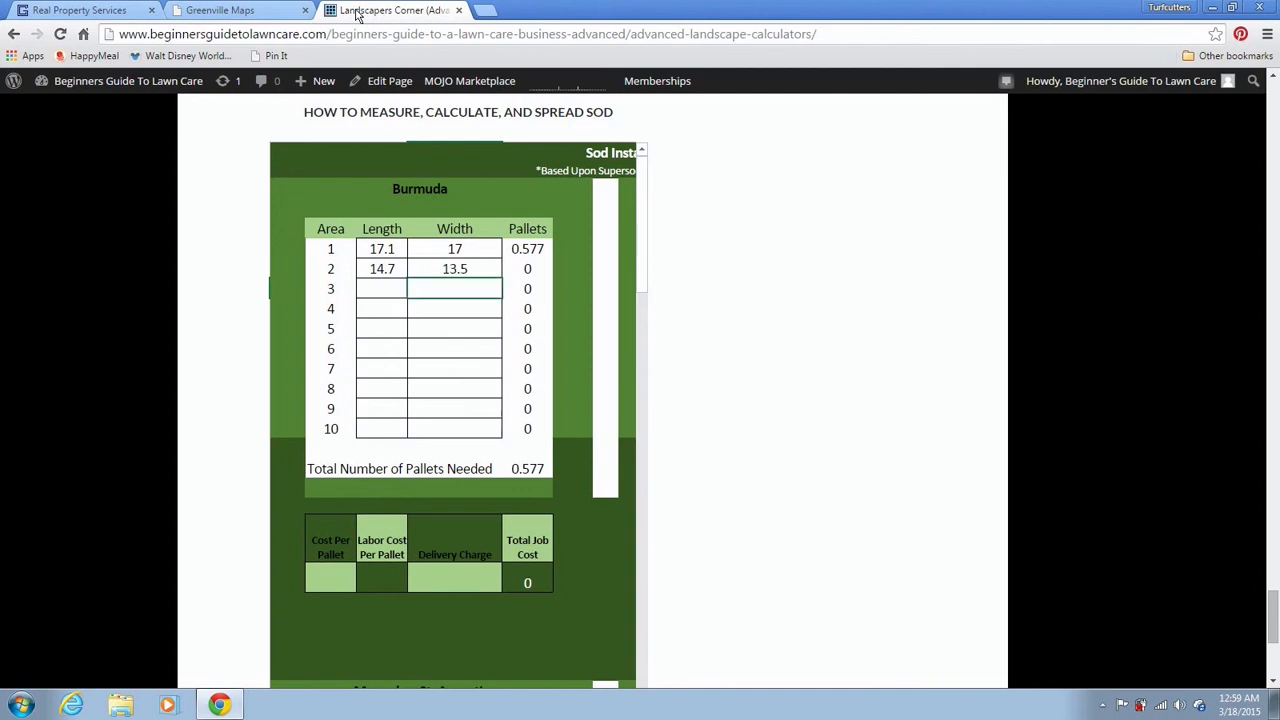
left_click(390, 292)
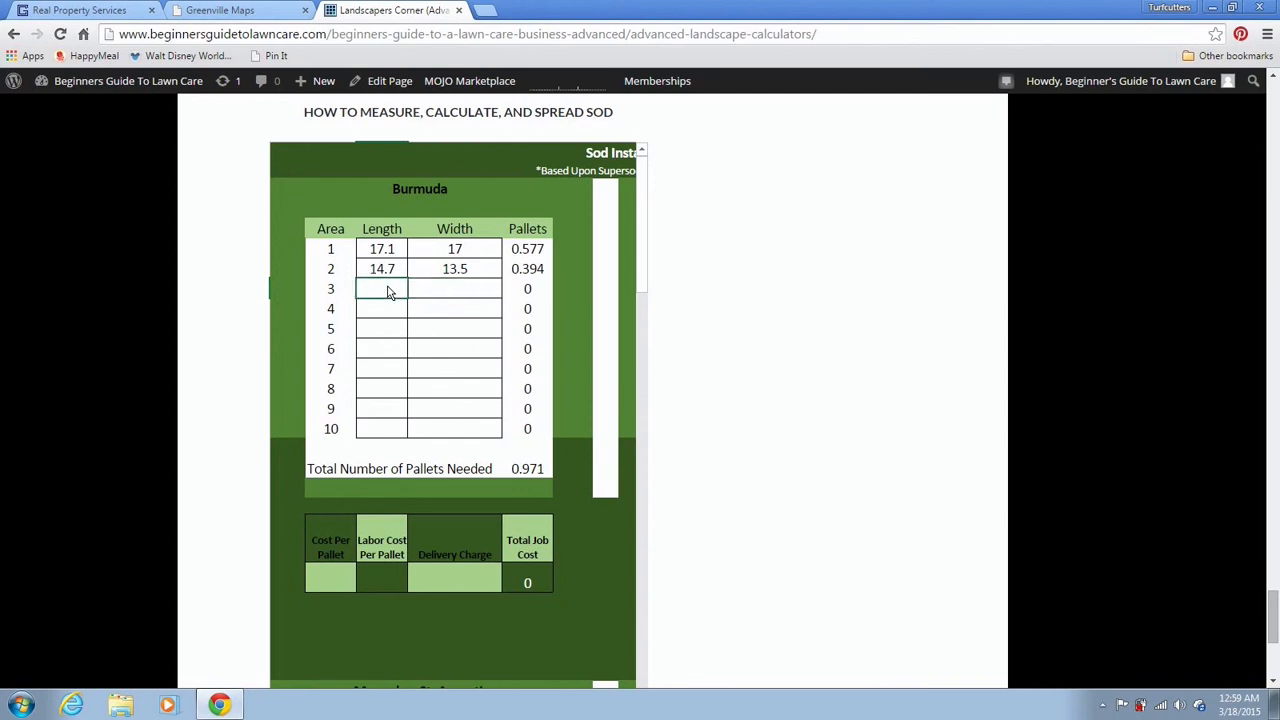
Measure a 17.0-foot lawn length on the map and enter 17 as row 3's Length
left_click(265, 9)
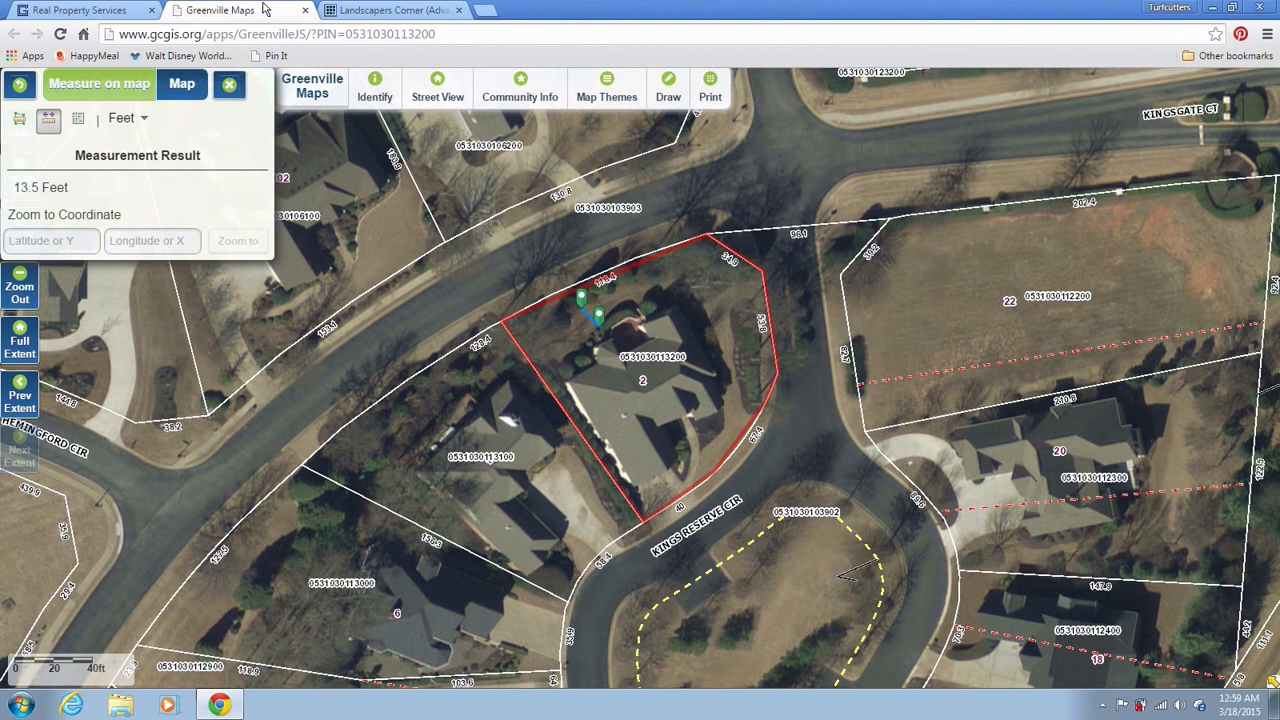
left_click(600, 332)
left_click(627, 314)
left_click(440, 14)
type("17")
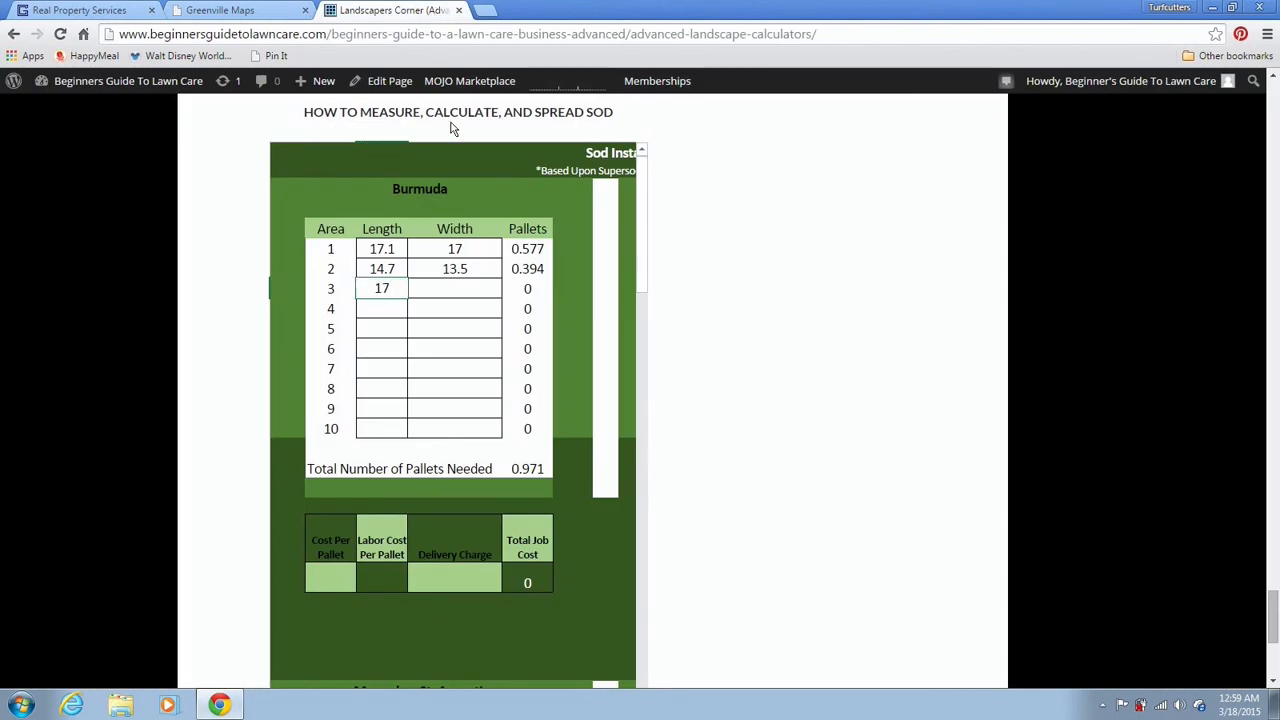
key("Tab")
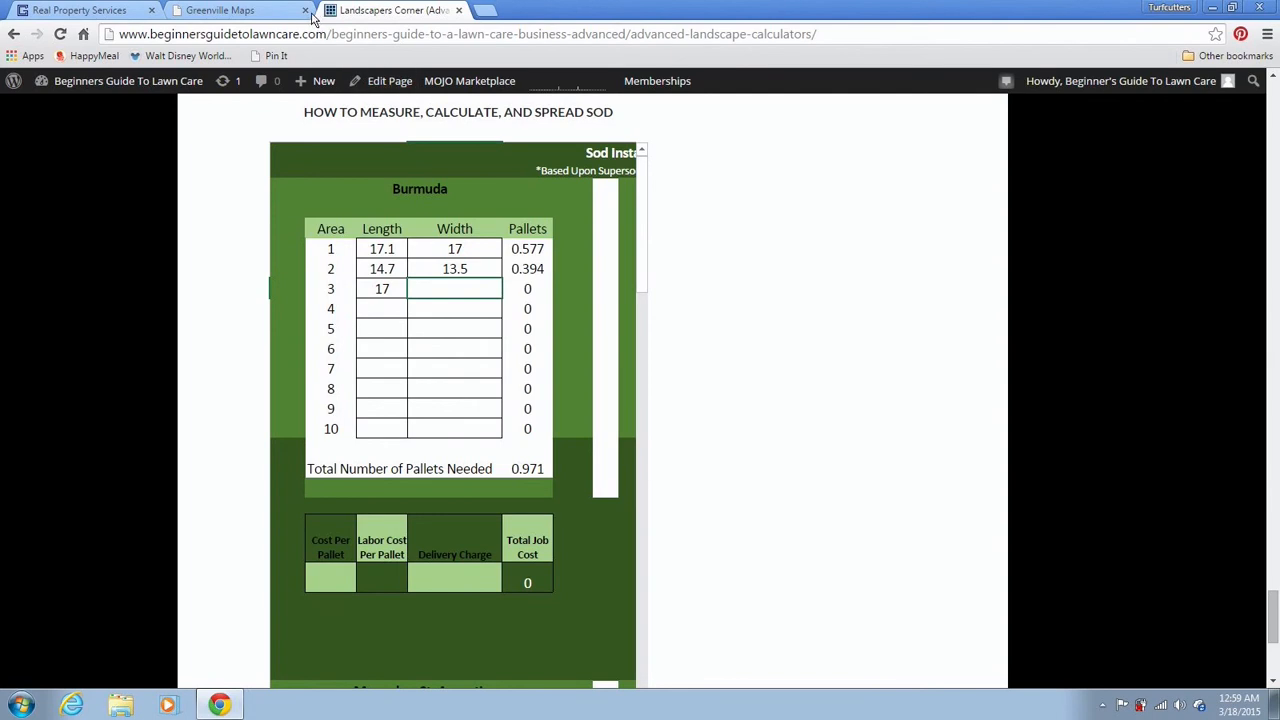
left_click(277, 17)
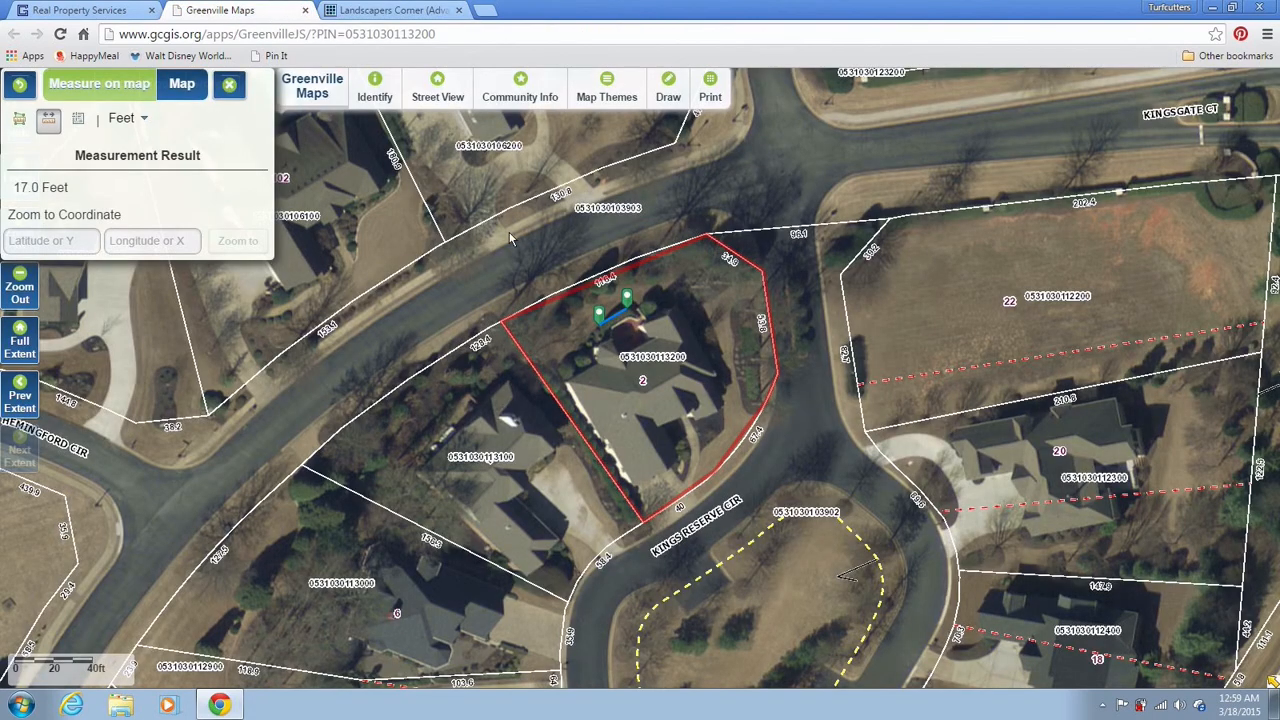
Measure about 10 feet on the lawn and enter 10.2 as row 3's Width, totaling 1.315 pallets
left_click(625, 308)
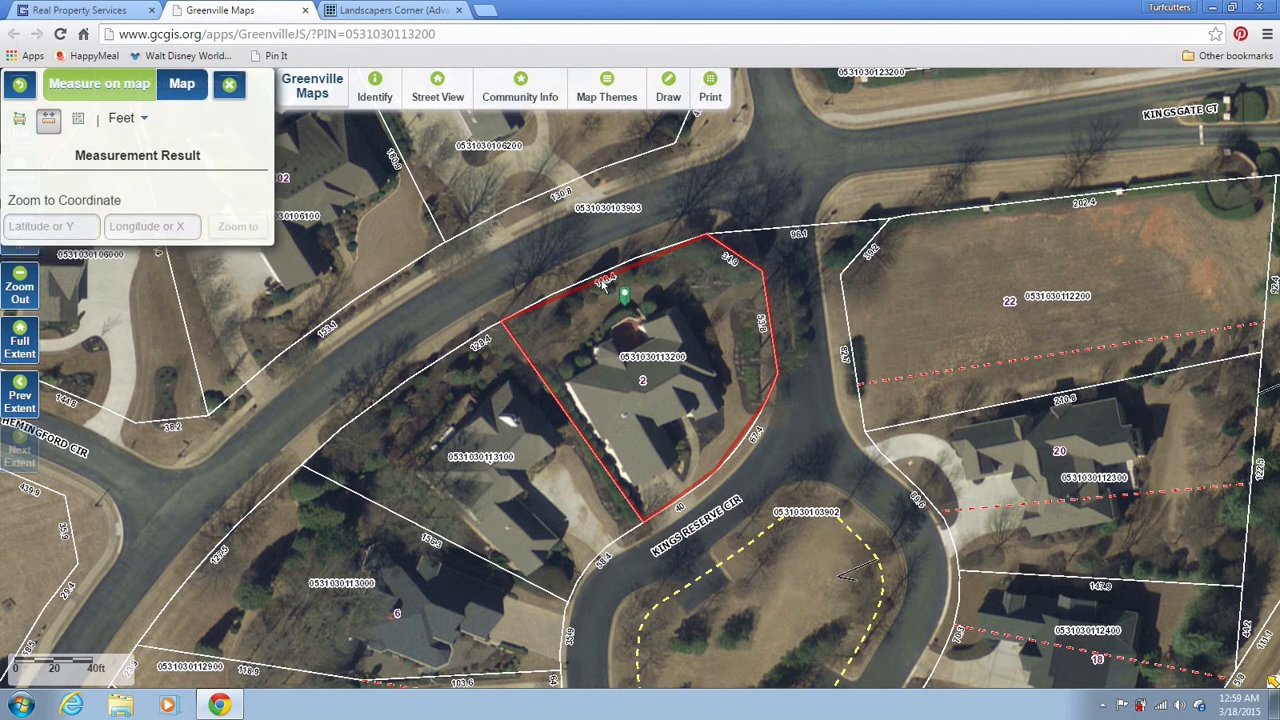
left_click(622, 303)
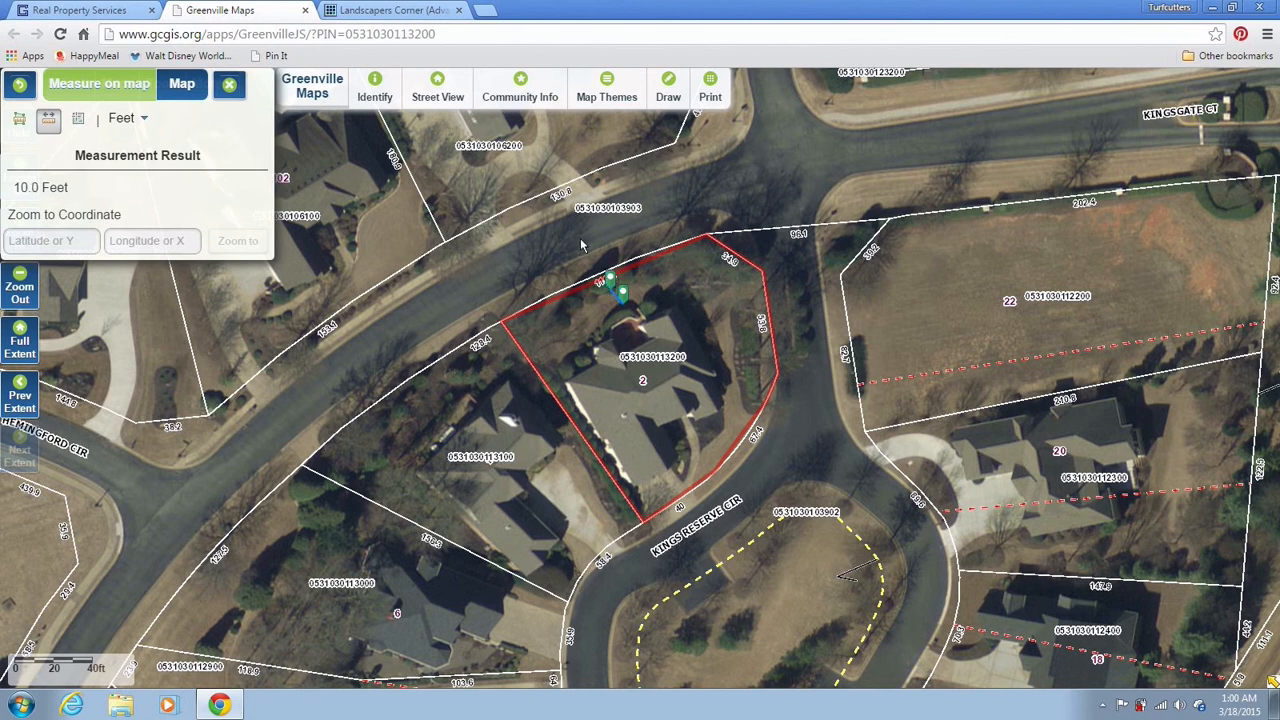
left_click(430, 11)
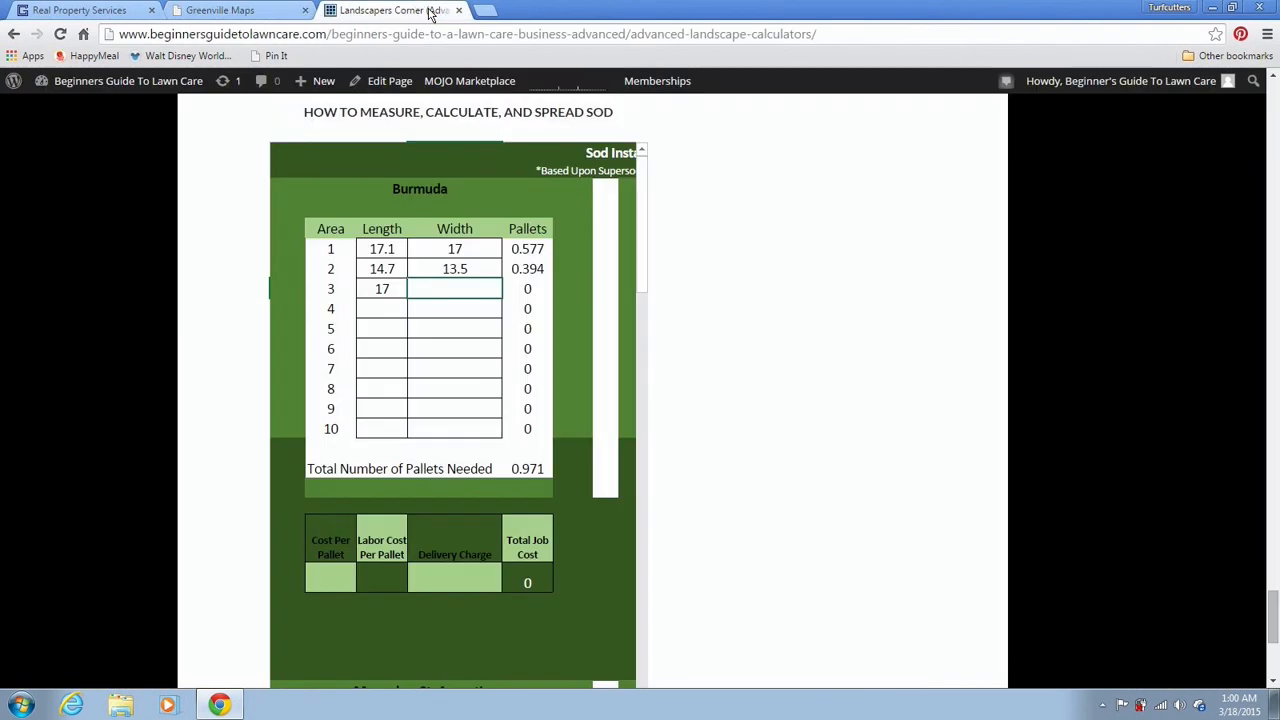
type("10.2")
key("Return")
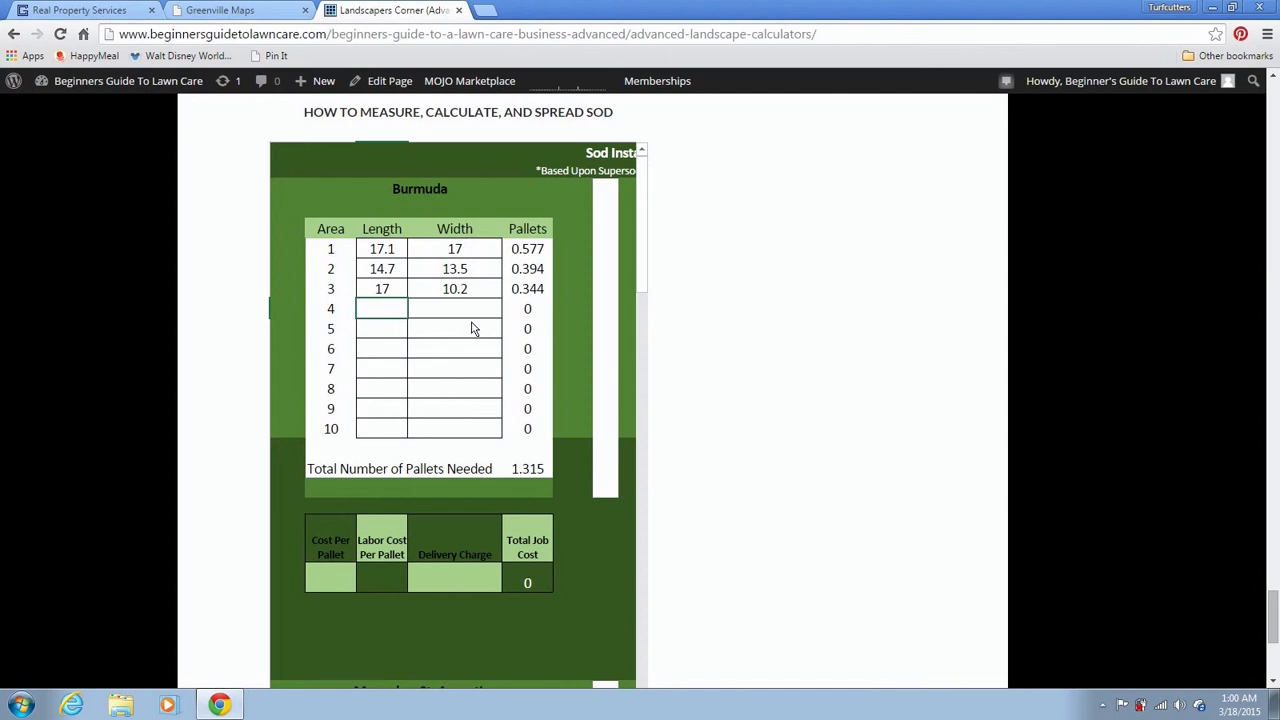
Measure a roughly 25-foot lawn length and type 24.9 into row 4's Length
left_click(275, 11)
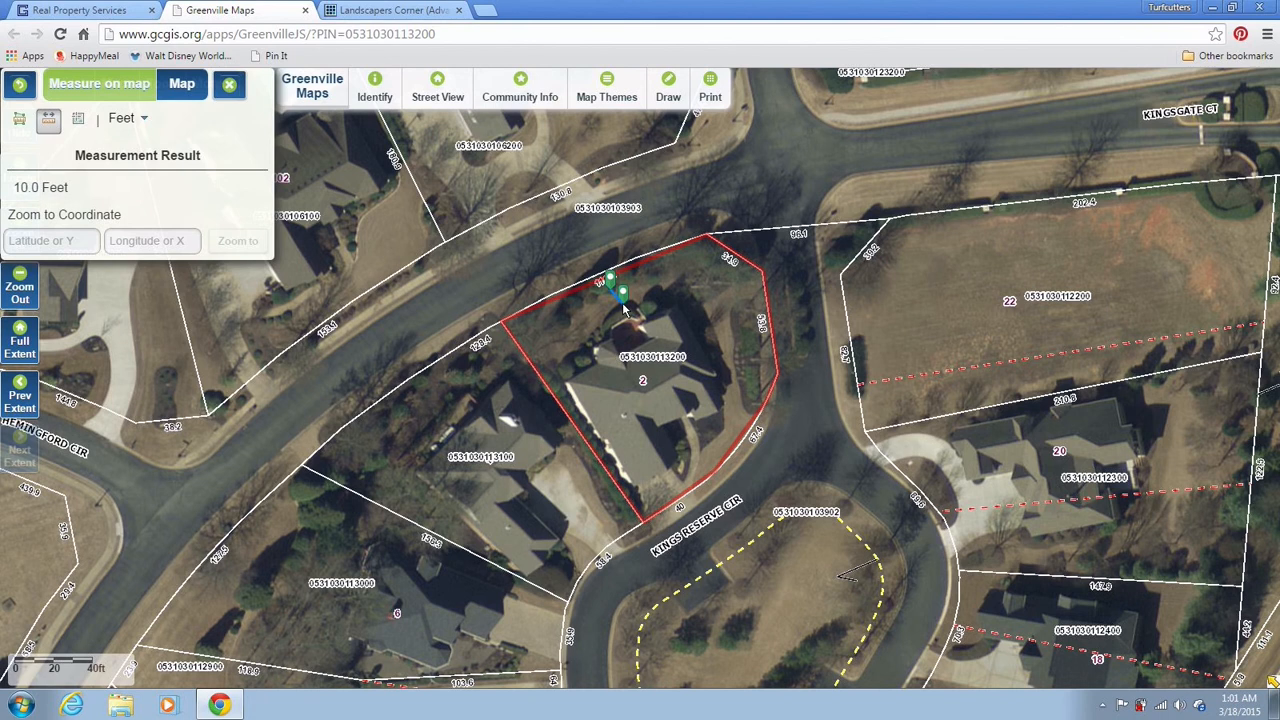
left_click(622, 306)
left_click(627, 306)
left_click(628, 308)
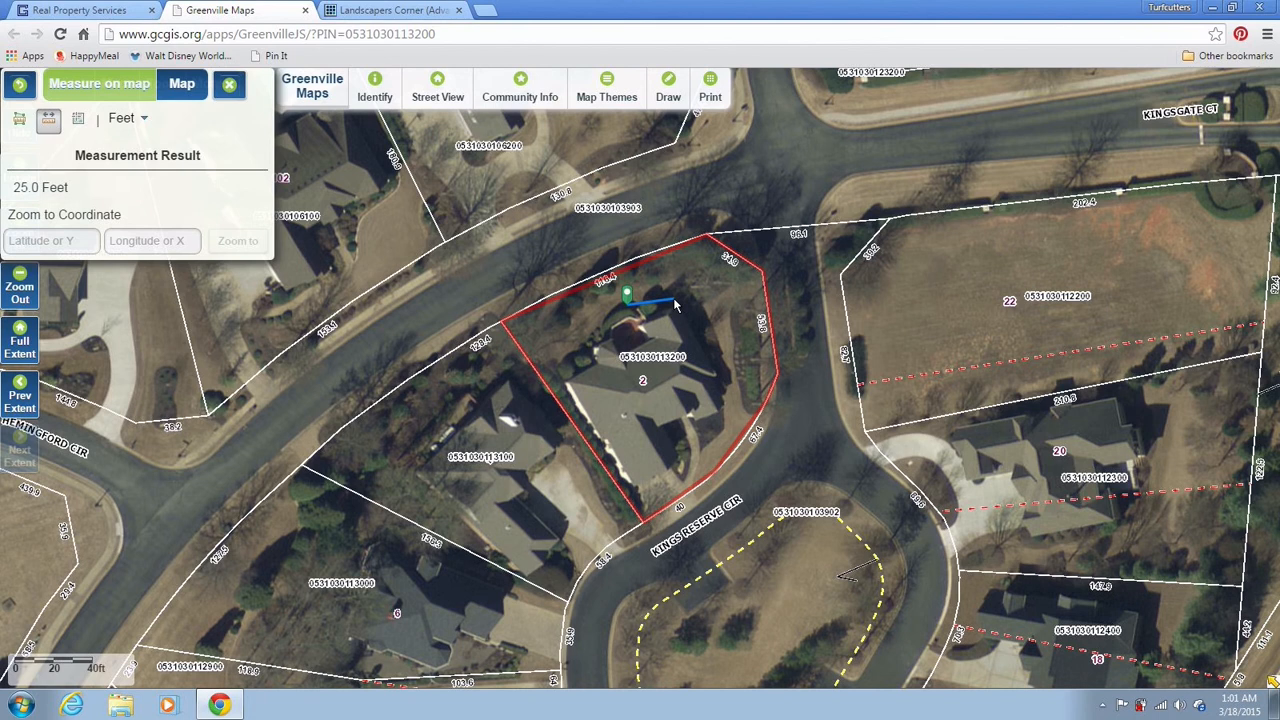
left_click(674, 301)
left_click(426, 14)
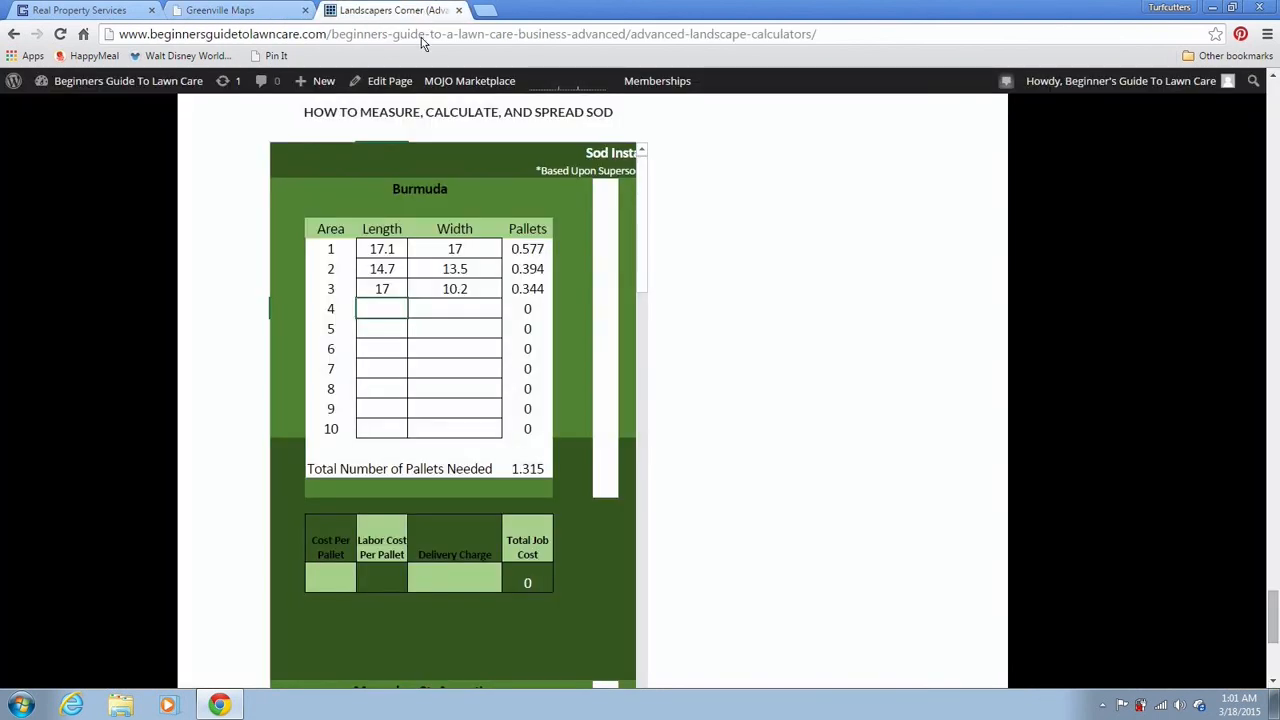
left_click(390, 309)
type("24")
type(".")
type("9")
Commit row 4's length, measure an 11.8-foot lawn width, and enter 11.8 as row 4's Width (1.895 pallets)
key("Tab")
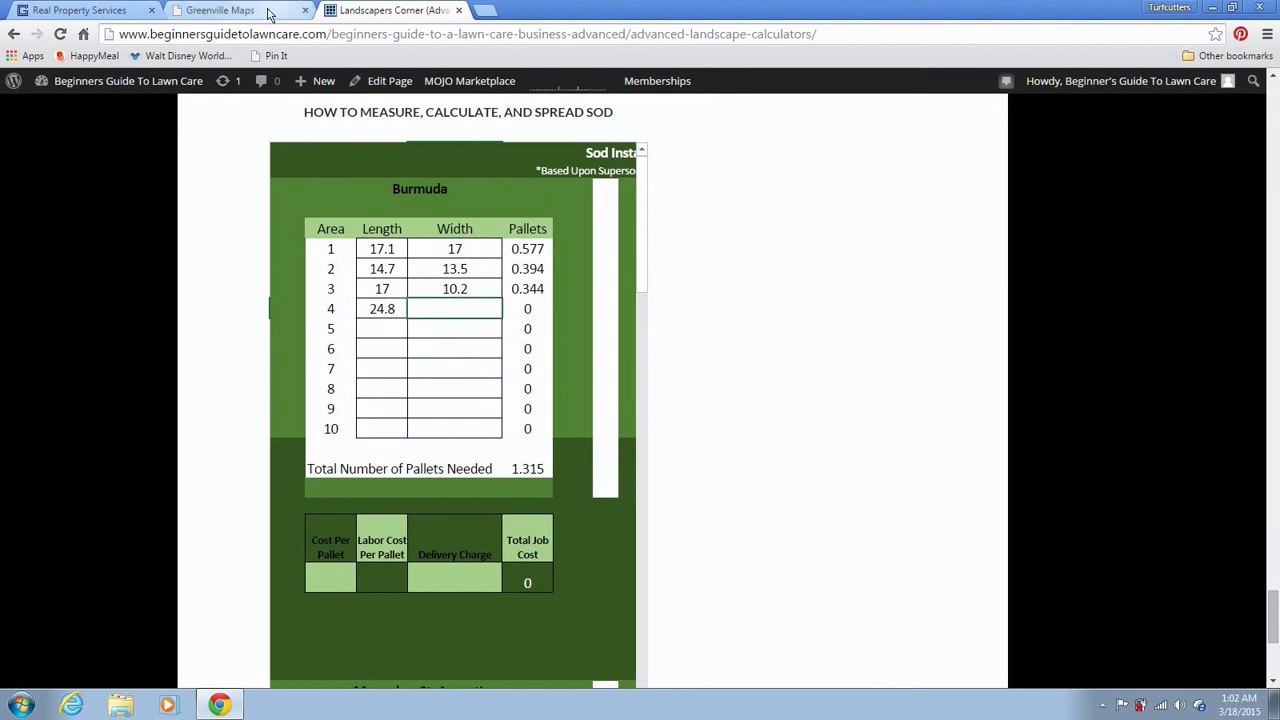
left_click(268, 12)
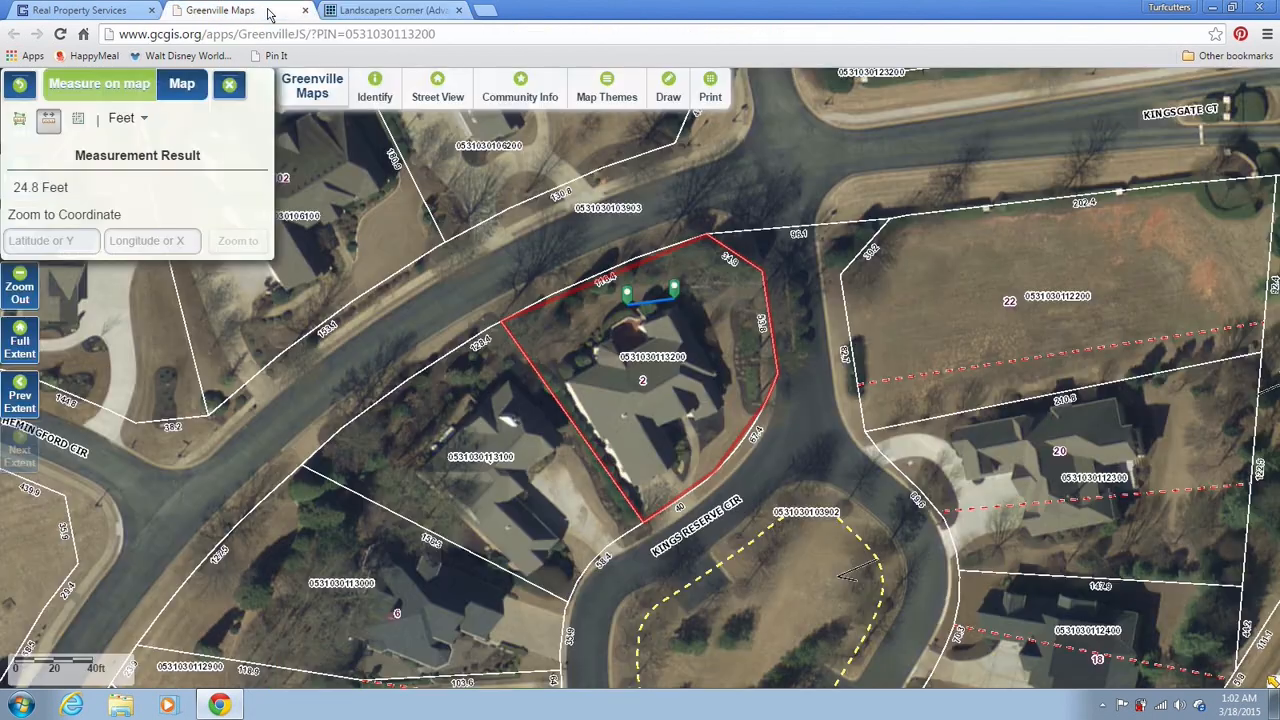
left_click(676, 308)
left_click(671, 284)
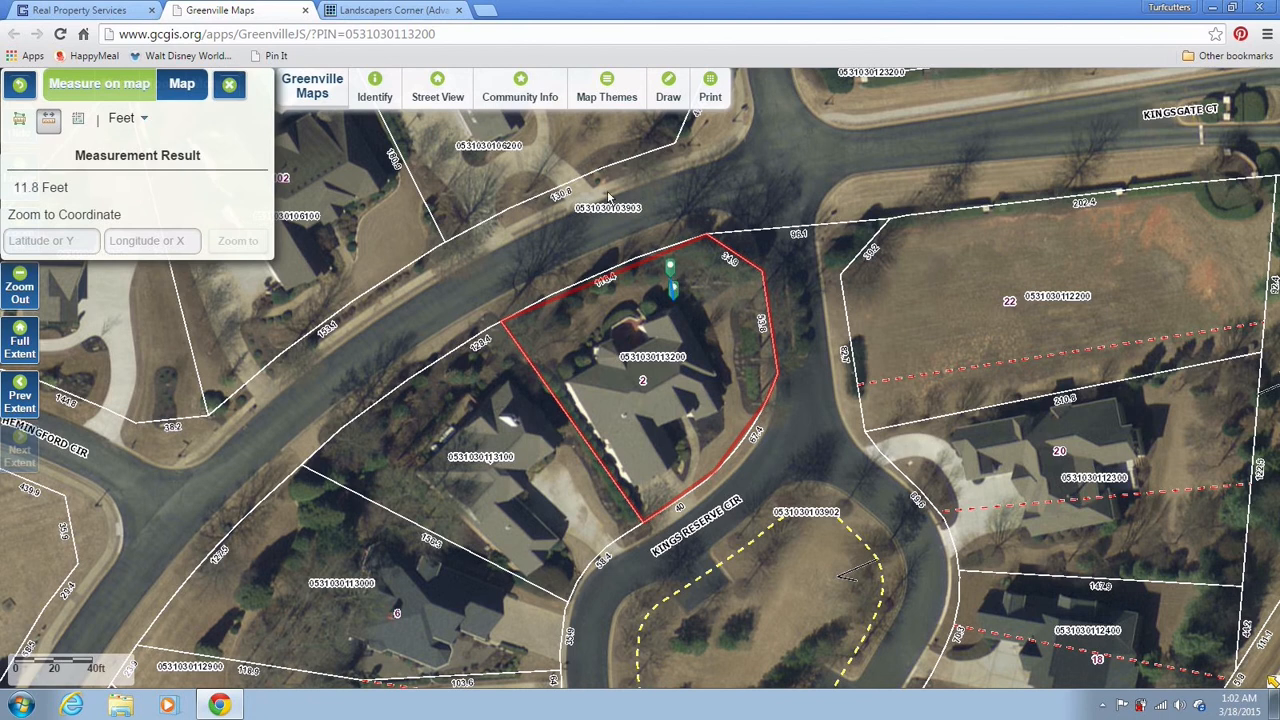
left_click(405, 14)
type("11.")
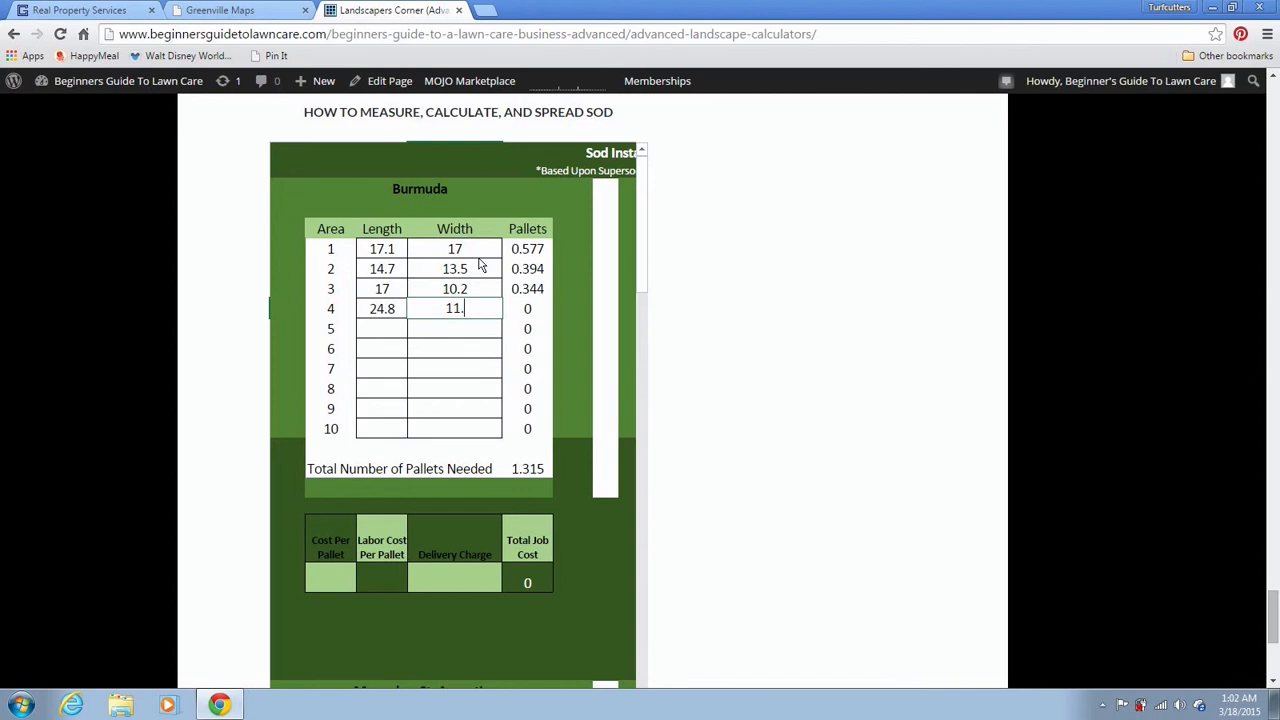
type("8")
key("Return")
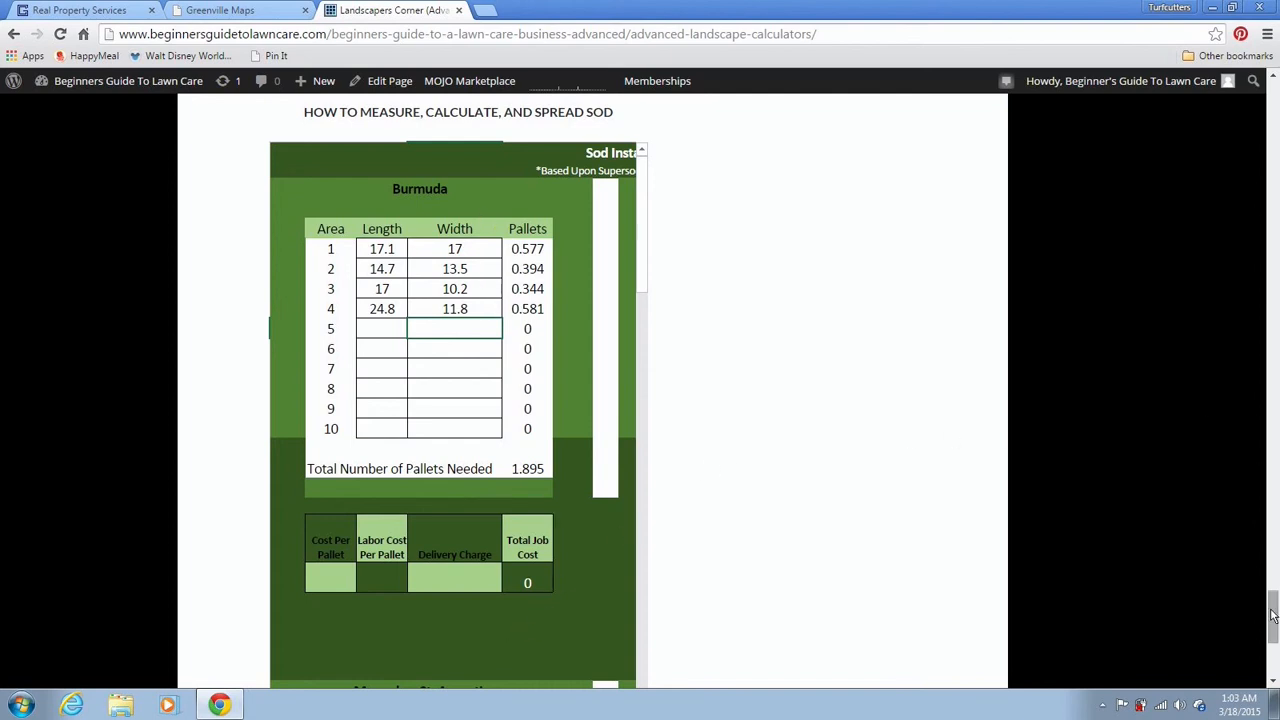
Scroll the calculator page and embedded sheet, then return to the Greenville Maps parcel map
left_click_drag(1276, 612, 1273, 625)
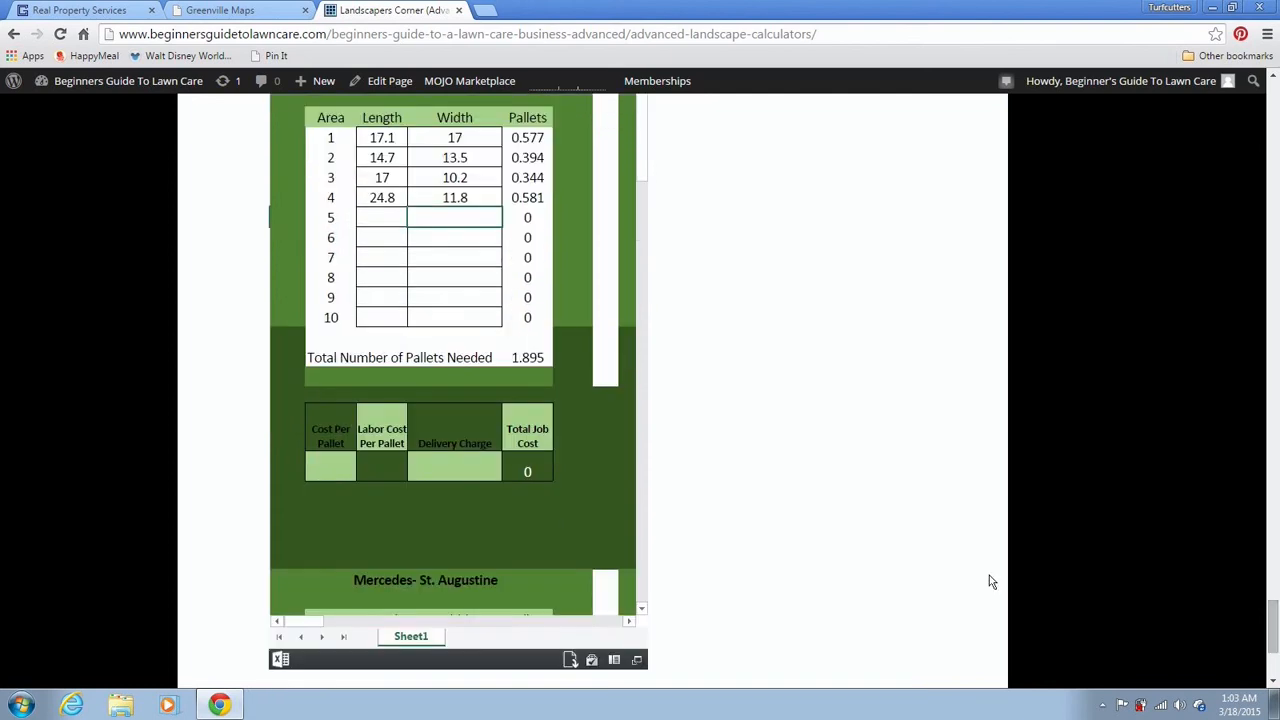
left_click_drag(313, 622, 352, 628)
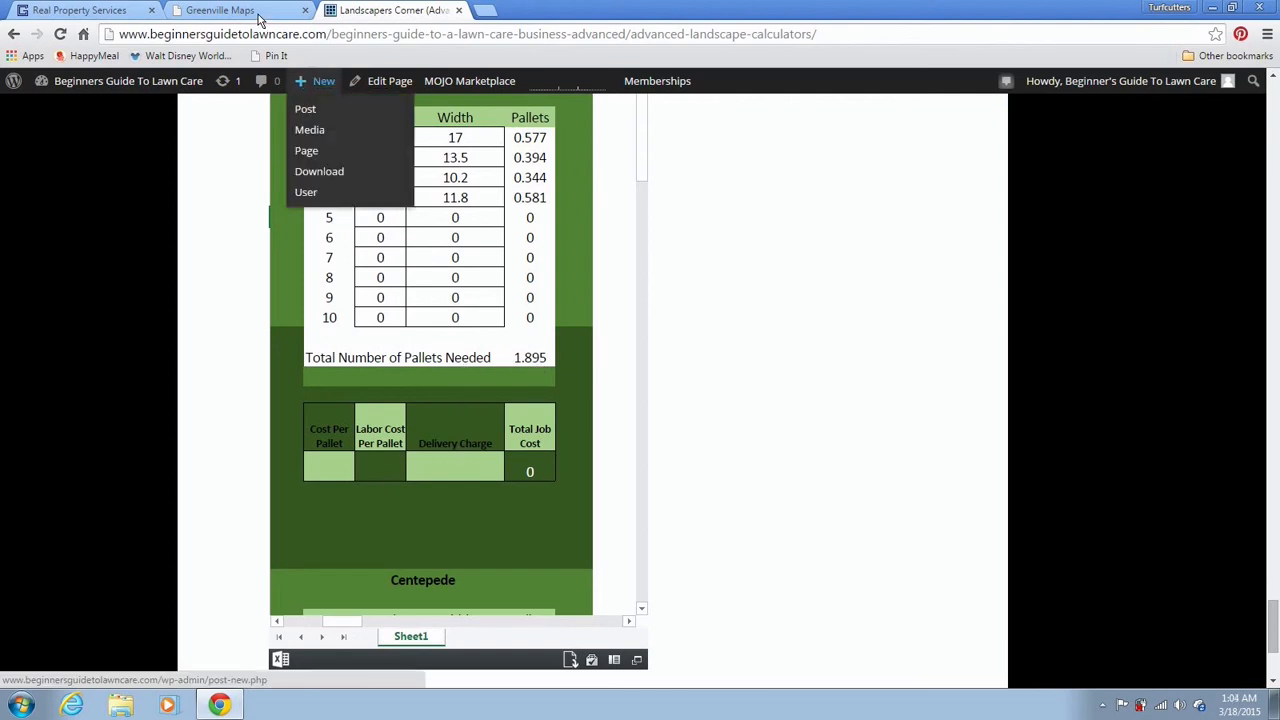
left_click(255, 12)
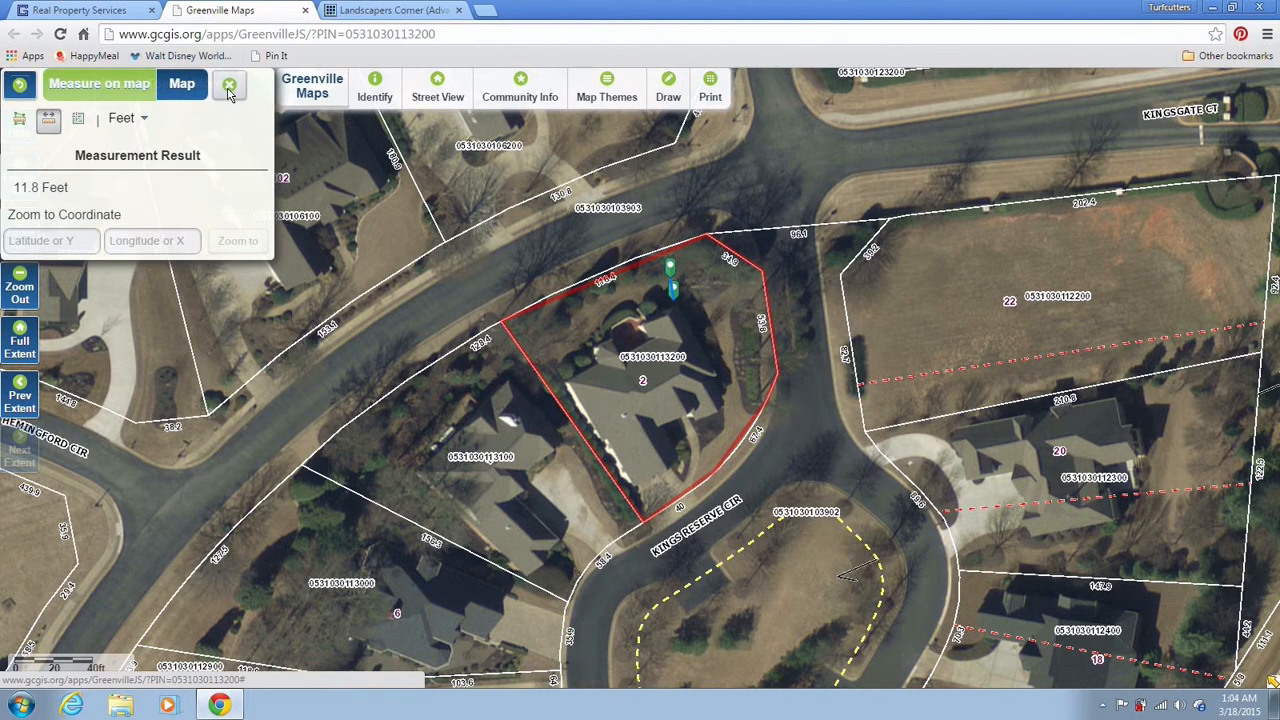
Close the measurement results and switch the Measure tool to area mode
left_click(229, 88)
left_click(164, 86)
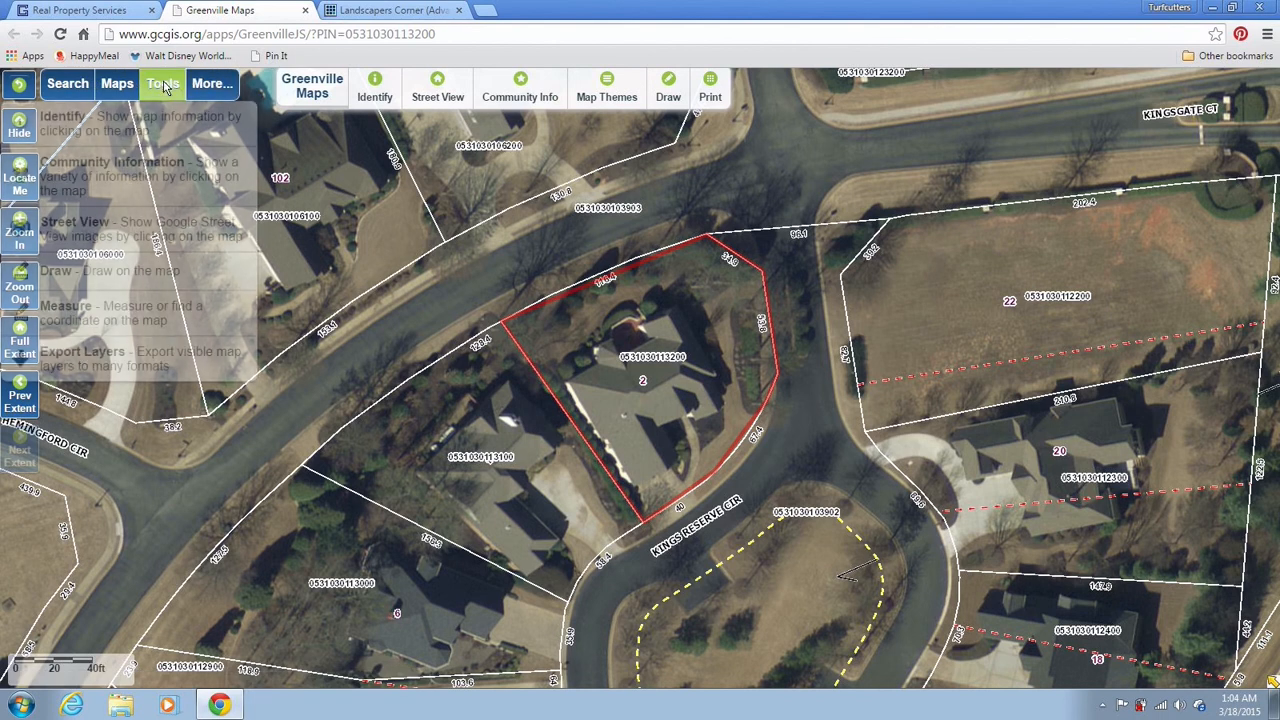
left_click(92, 314)
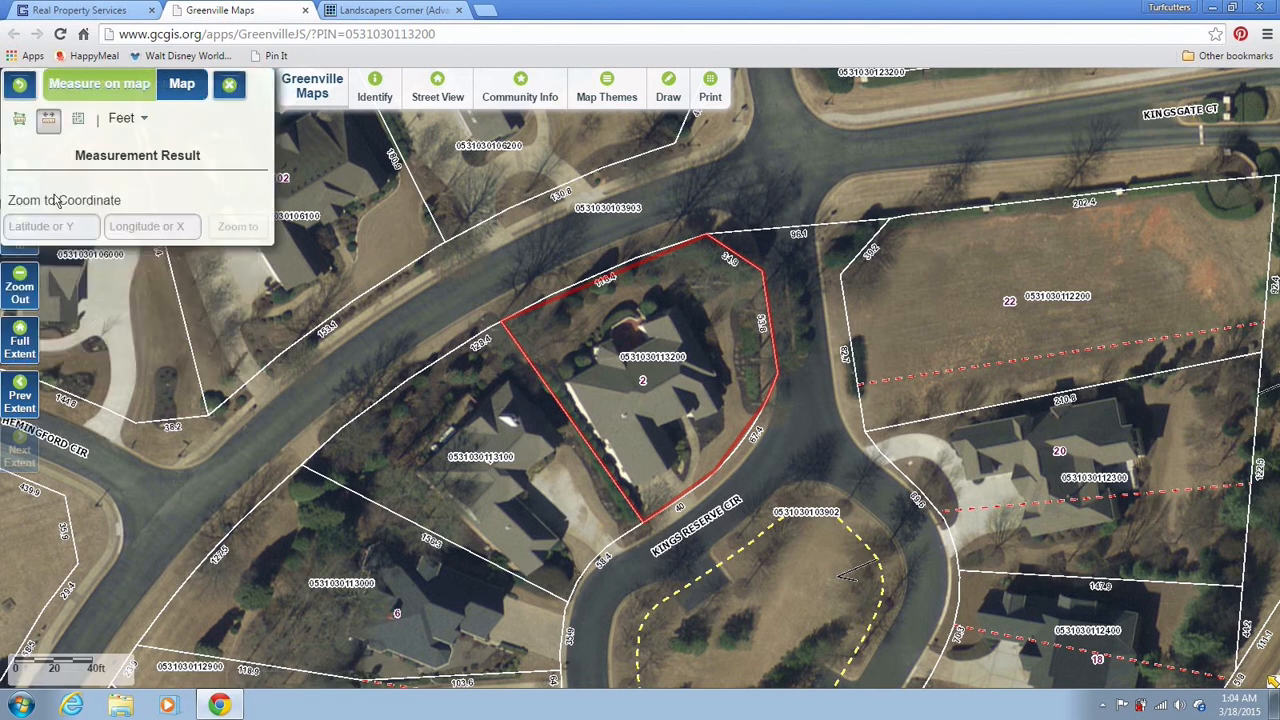
left_click(18, 122)
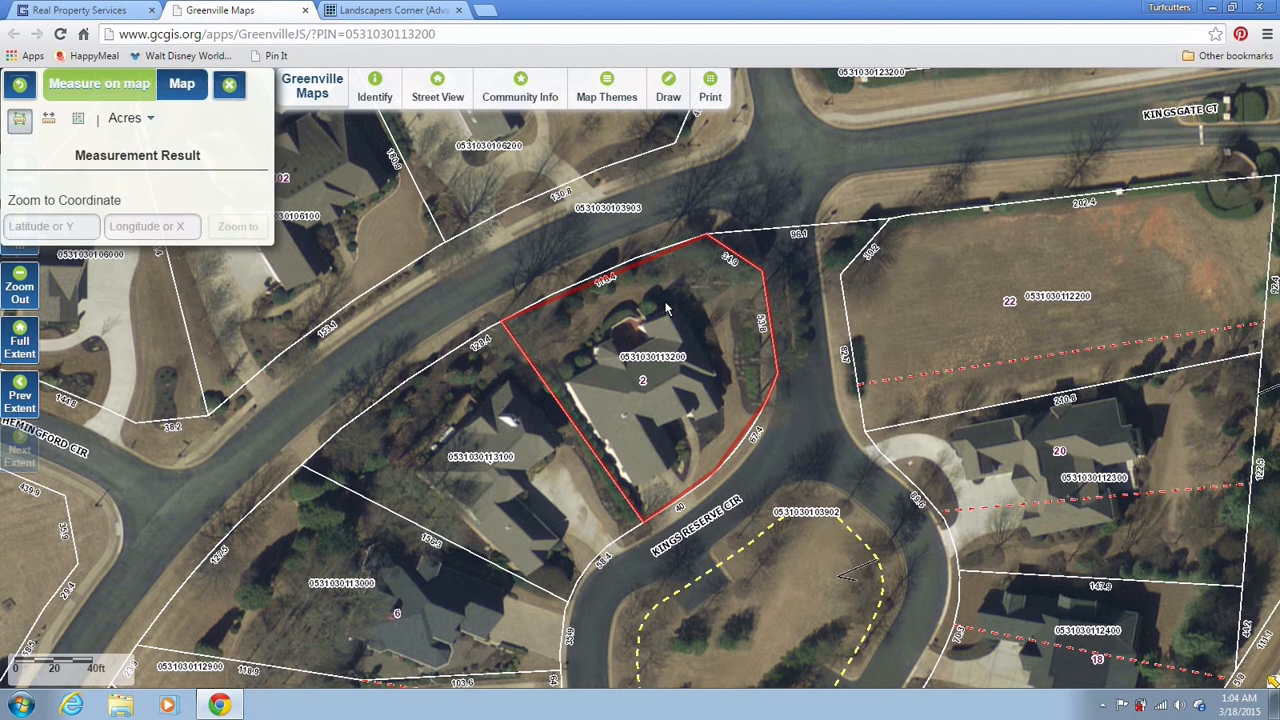
Outline the lawn strip between the house and the parcel's north boundary
left_click(554, 364)
left_click(538, 333)
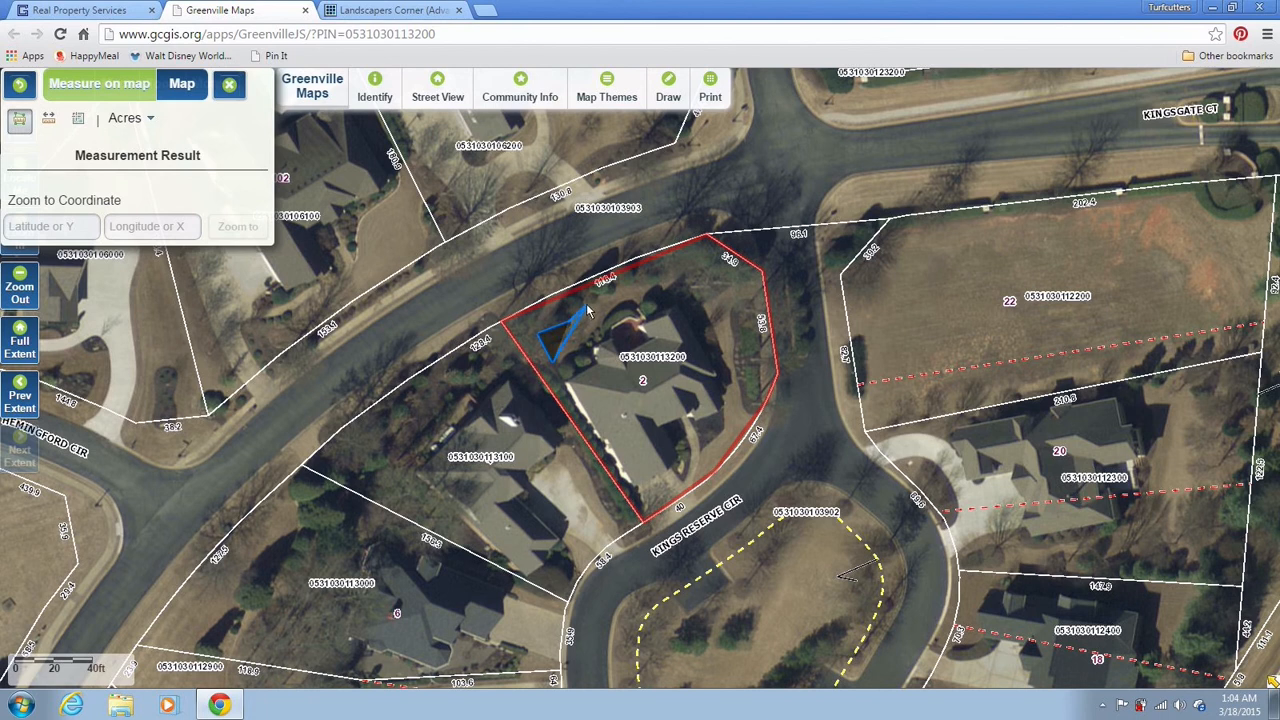
left_click(664, 286)
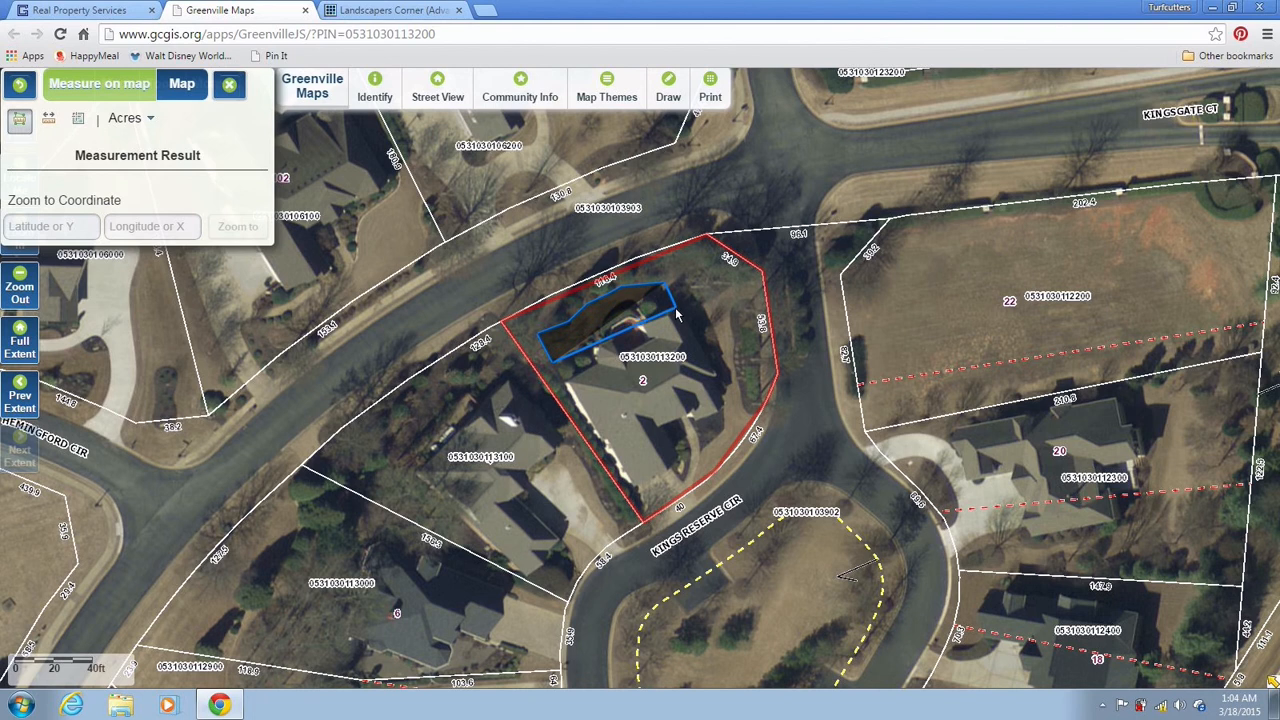
left_click(677, 312)
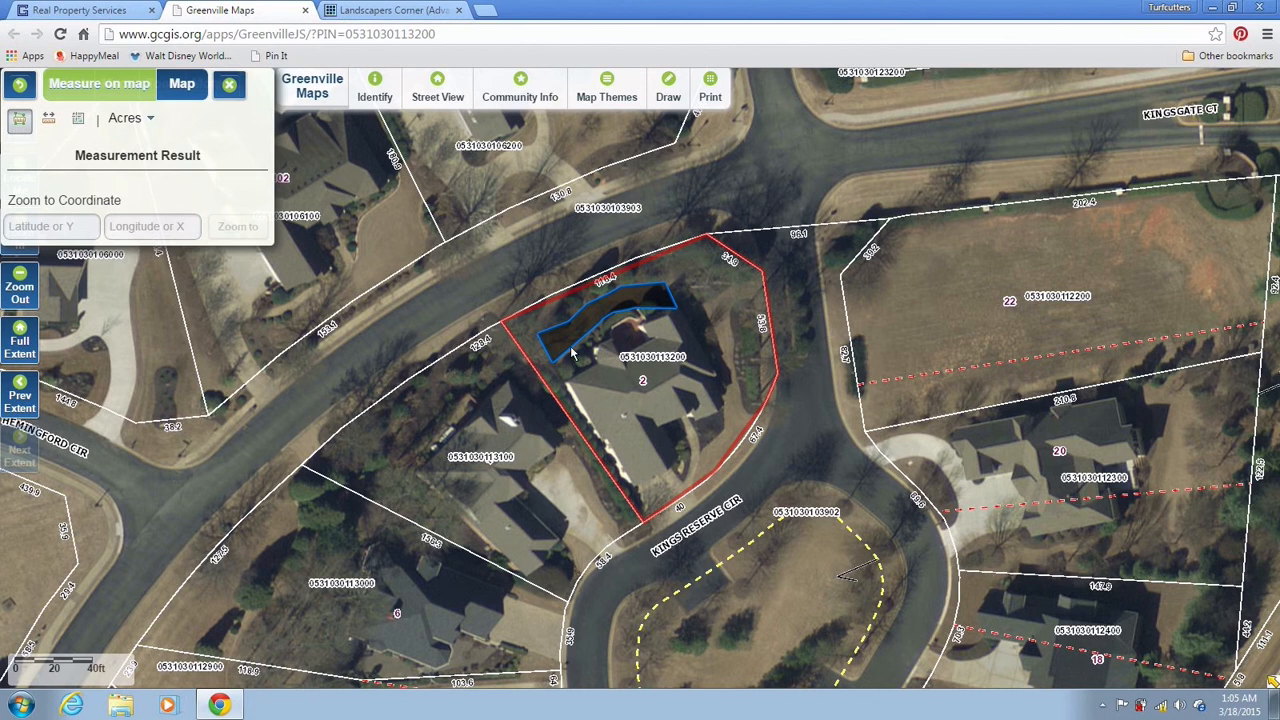
left_click(150, 119)
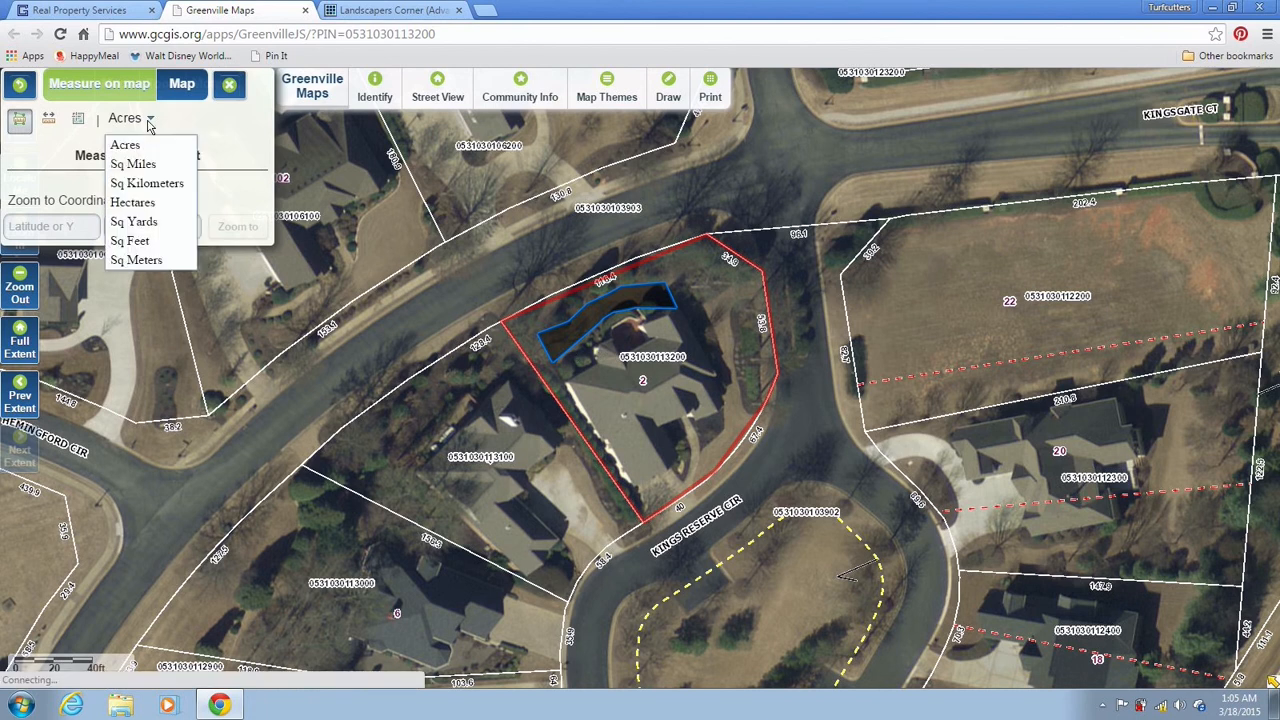
Set the area unit to Sq Feet and go back to the sod calculator page
left_click(144, 241)
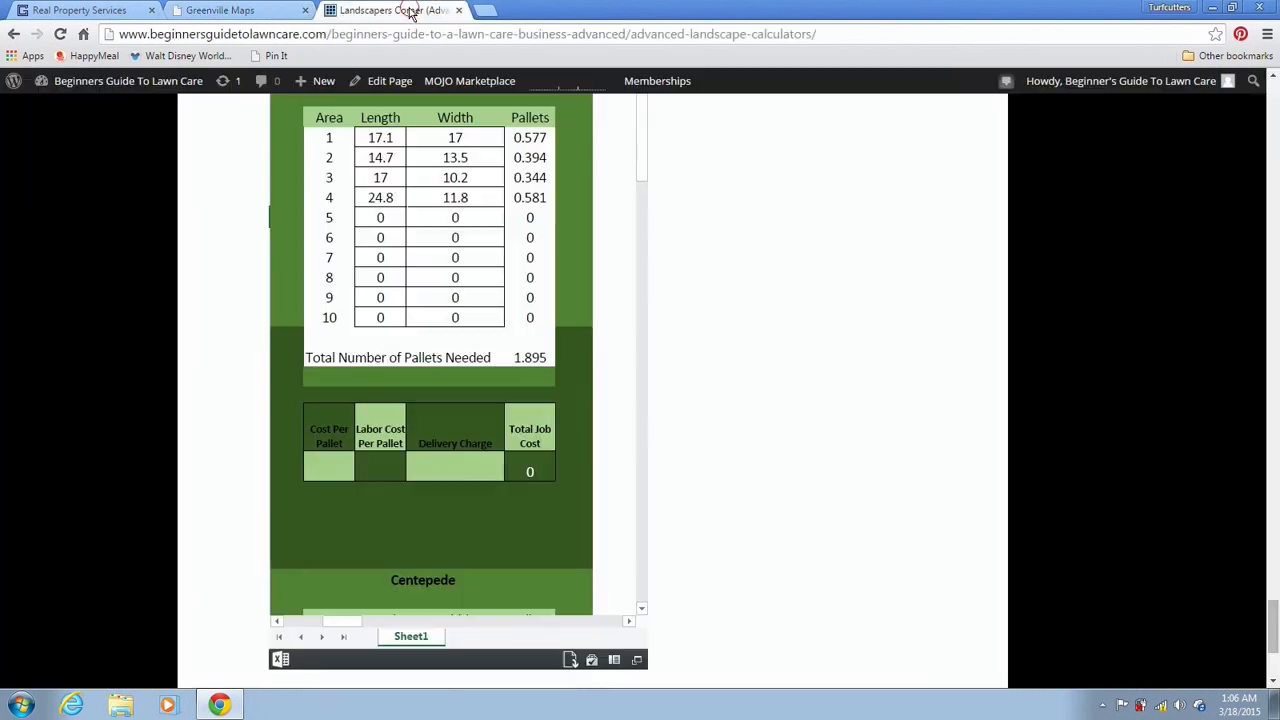
left_click(410, 12)
Reload Greenville Maps, dismiss the disclaimer and details panel, and reopen the area measuring tool
left_click(284, 12)
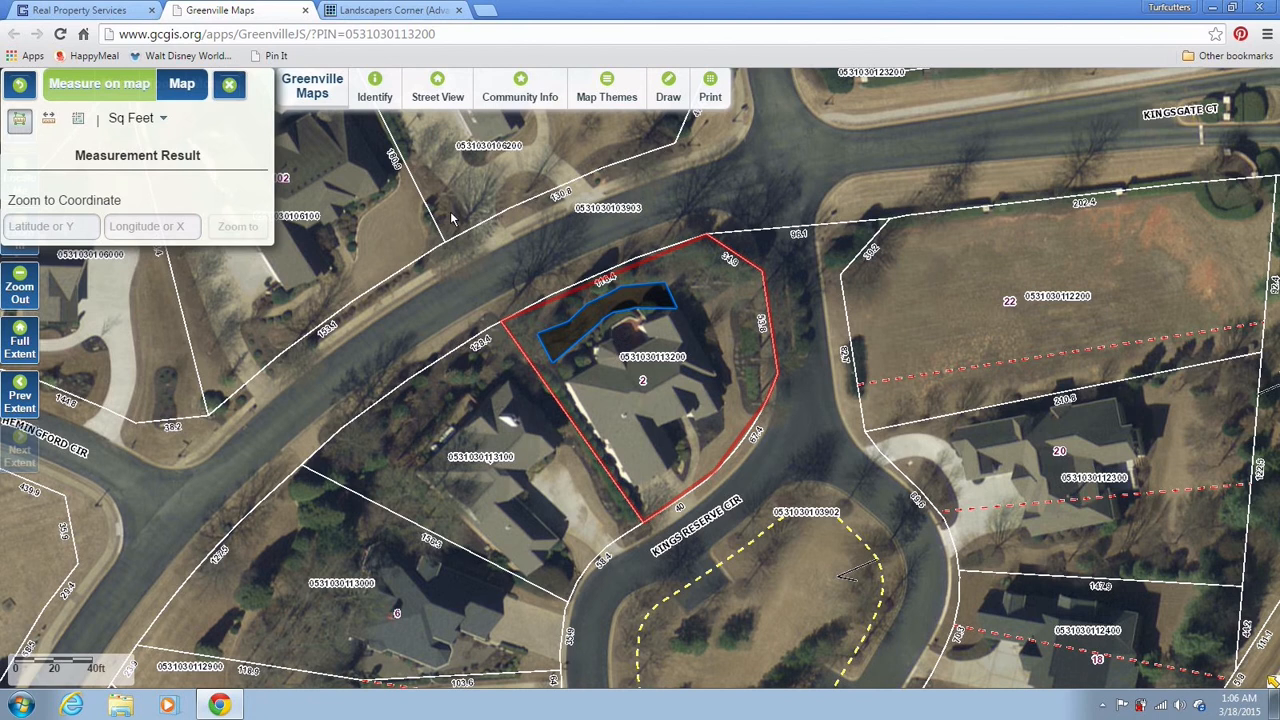
left_click(61, 37)
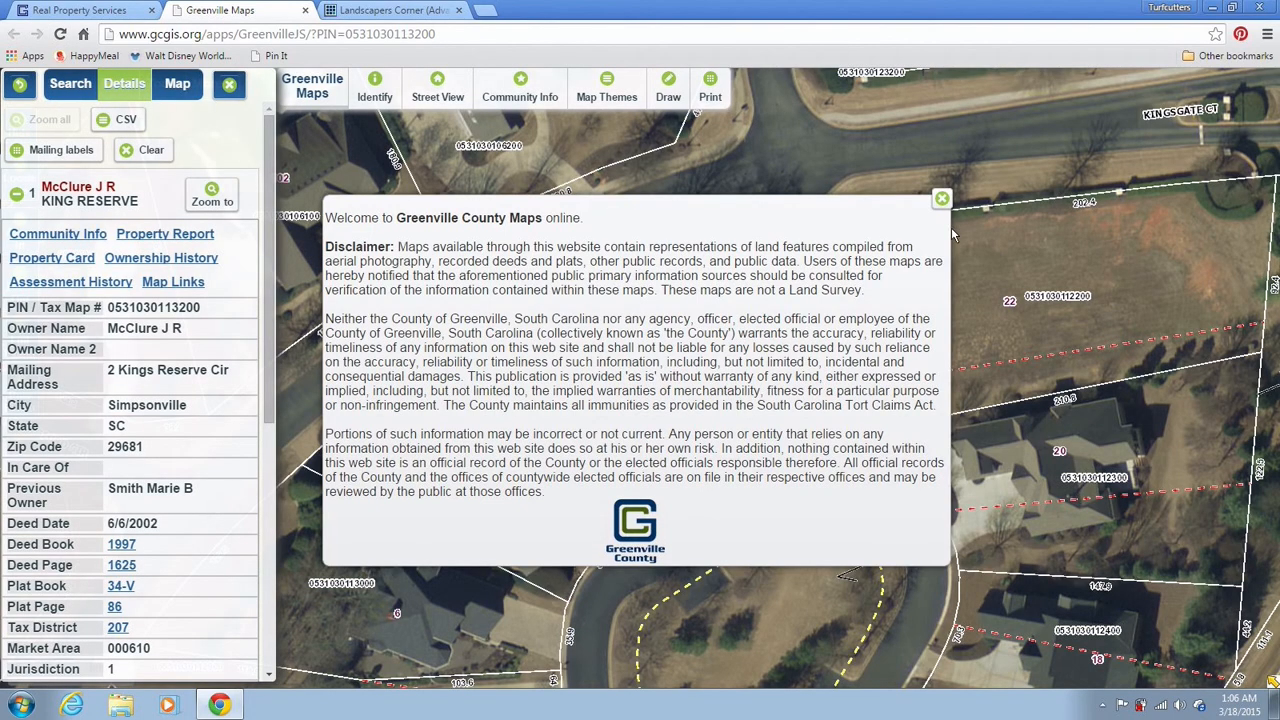
left_click(941, 199)
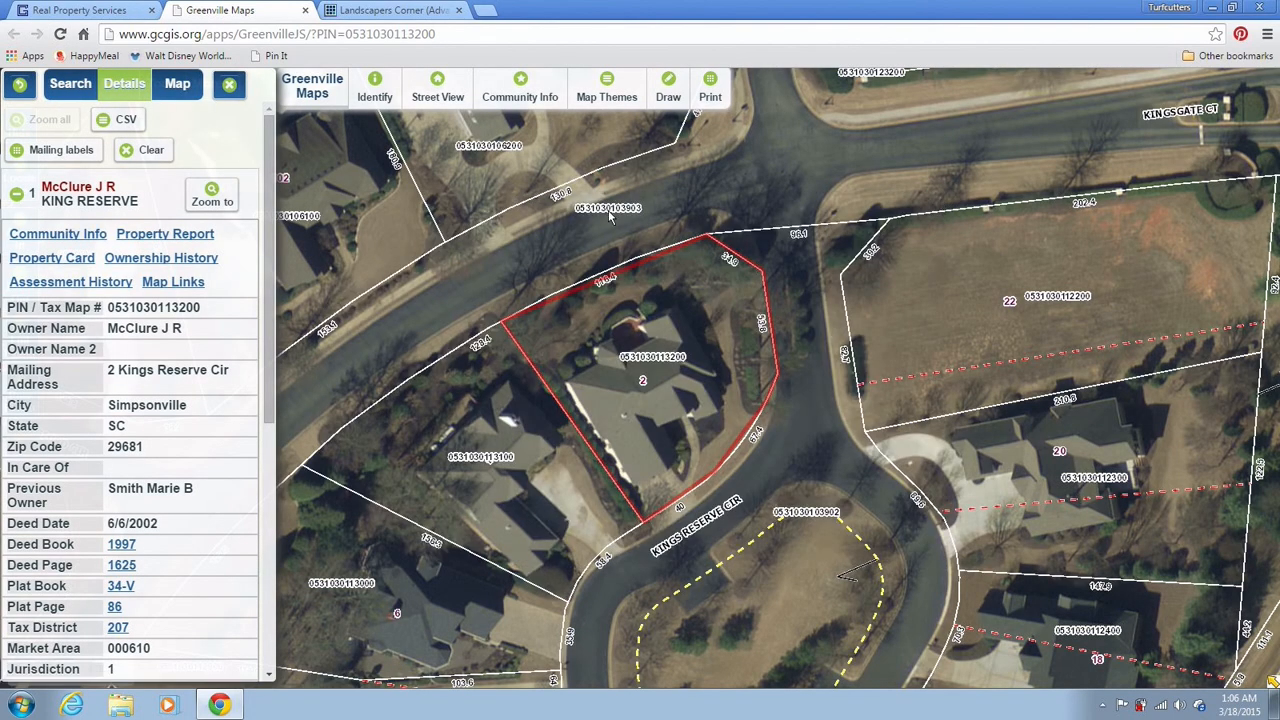
left_click(230, 86)
left_click(164, 86)
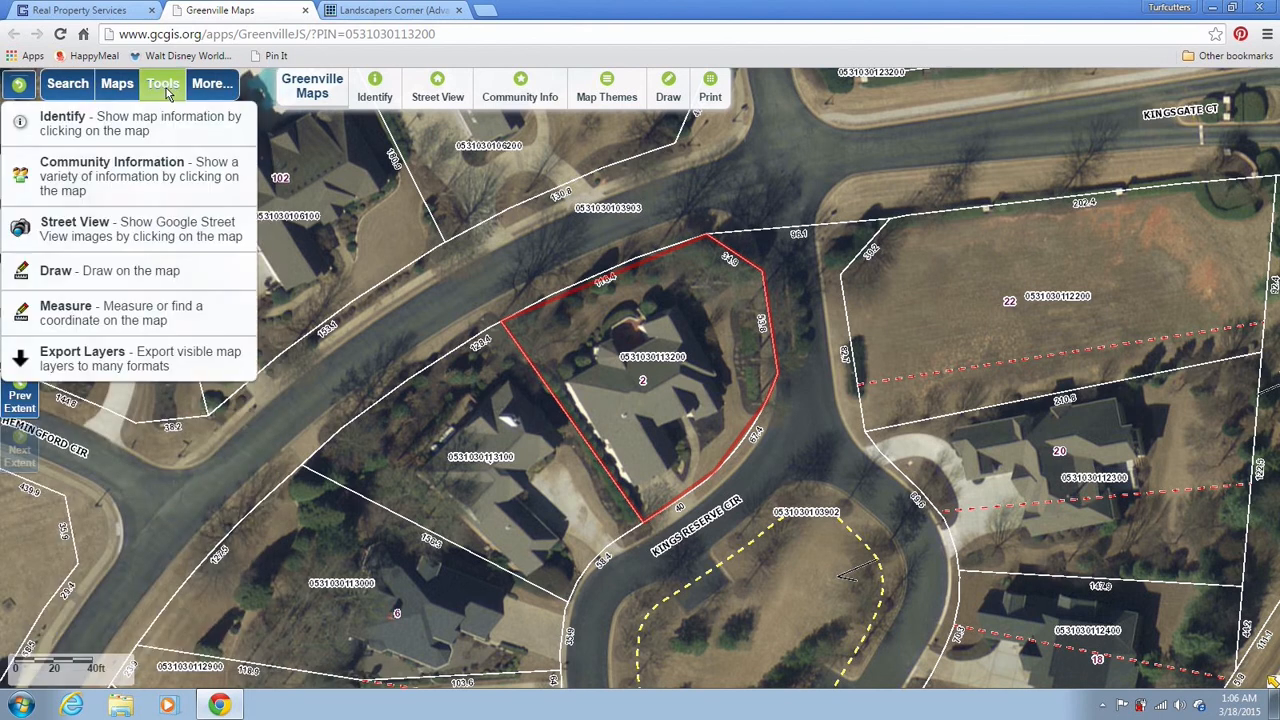
left_click(117, 313)
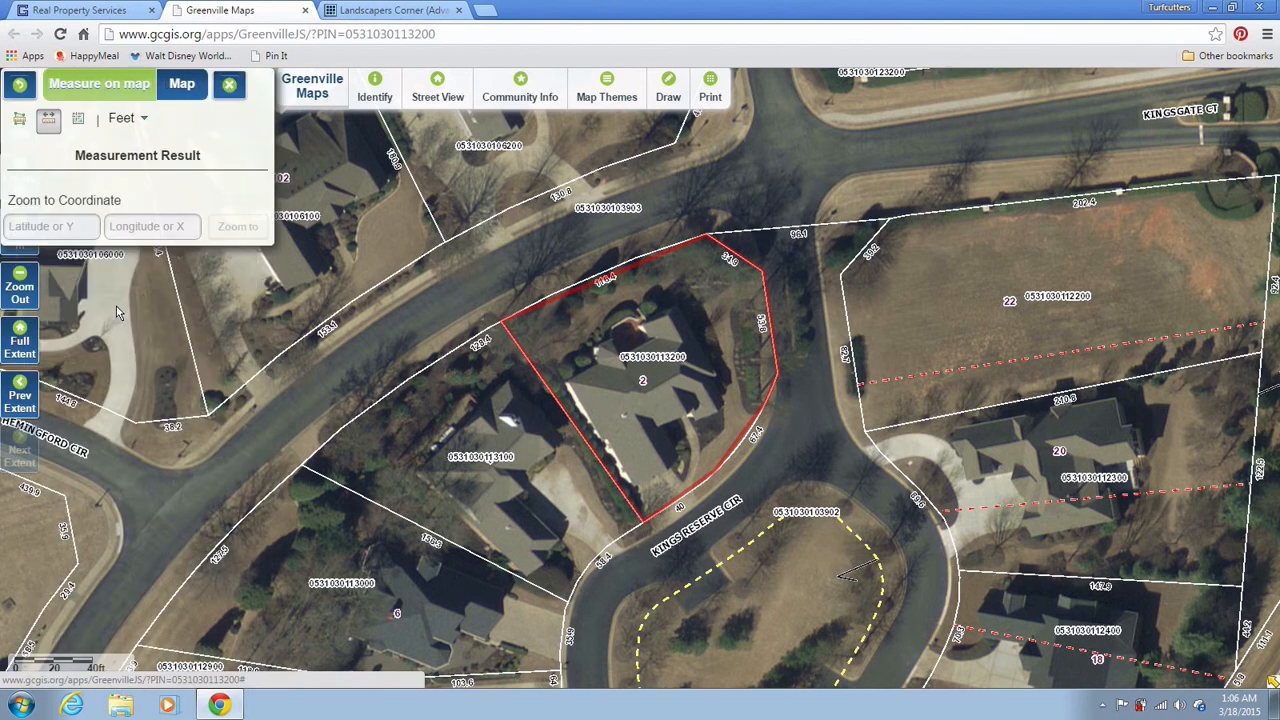
left_click(21, 124)
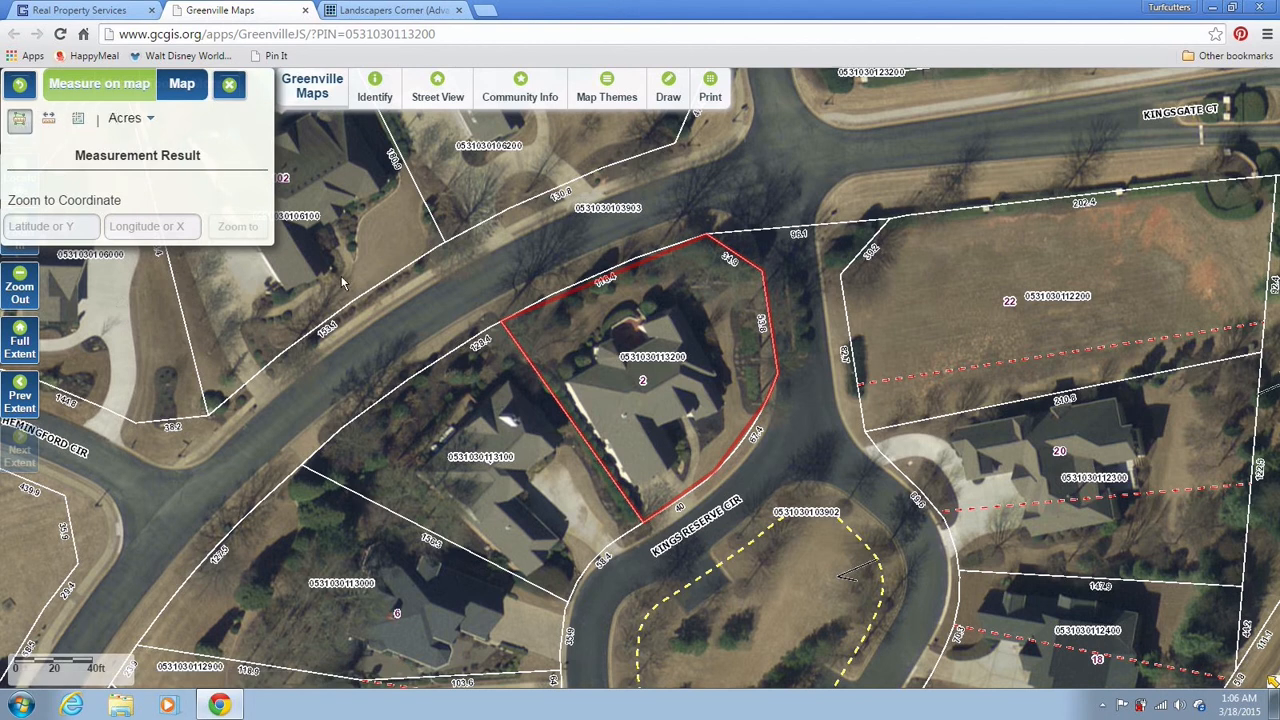
Outline the lawn strip along the house's north side, measuring 0.02 acres
left_click(528, 341)
left_click(556, 366)
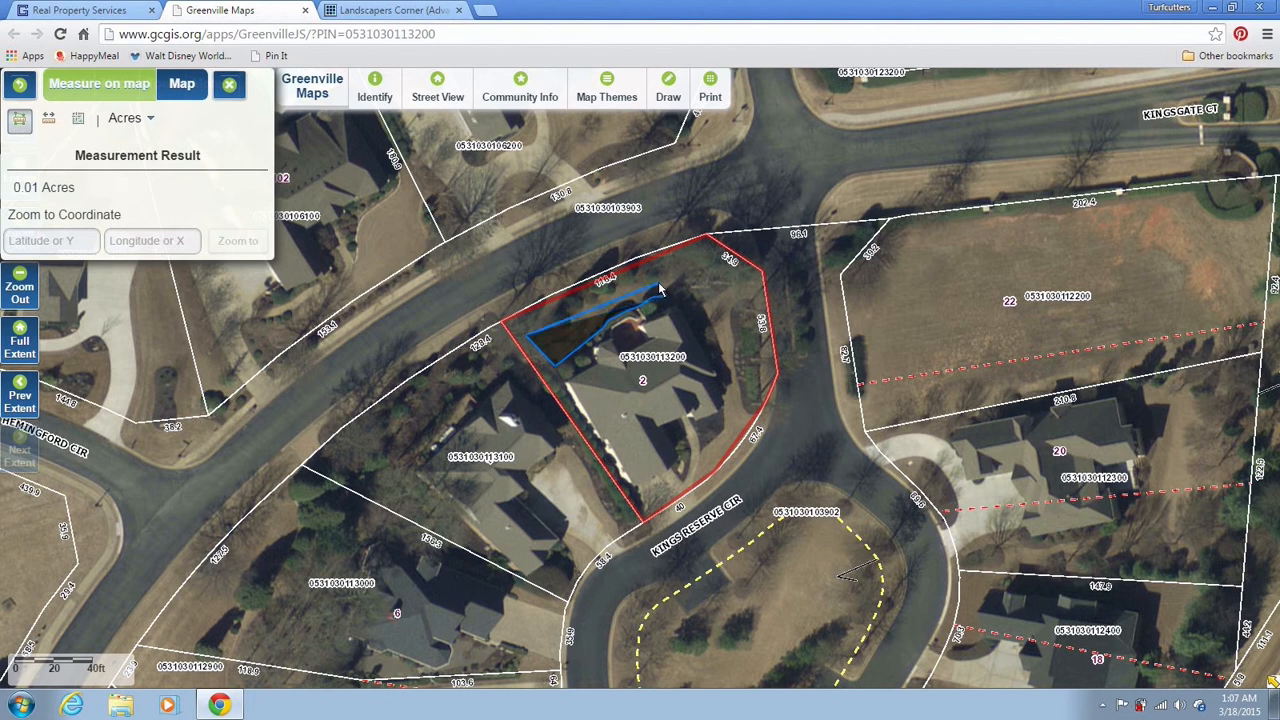
left_click(660, 286)
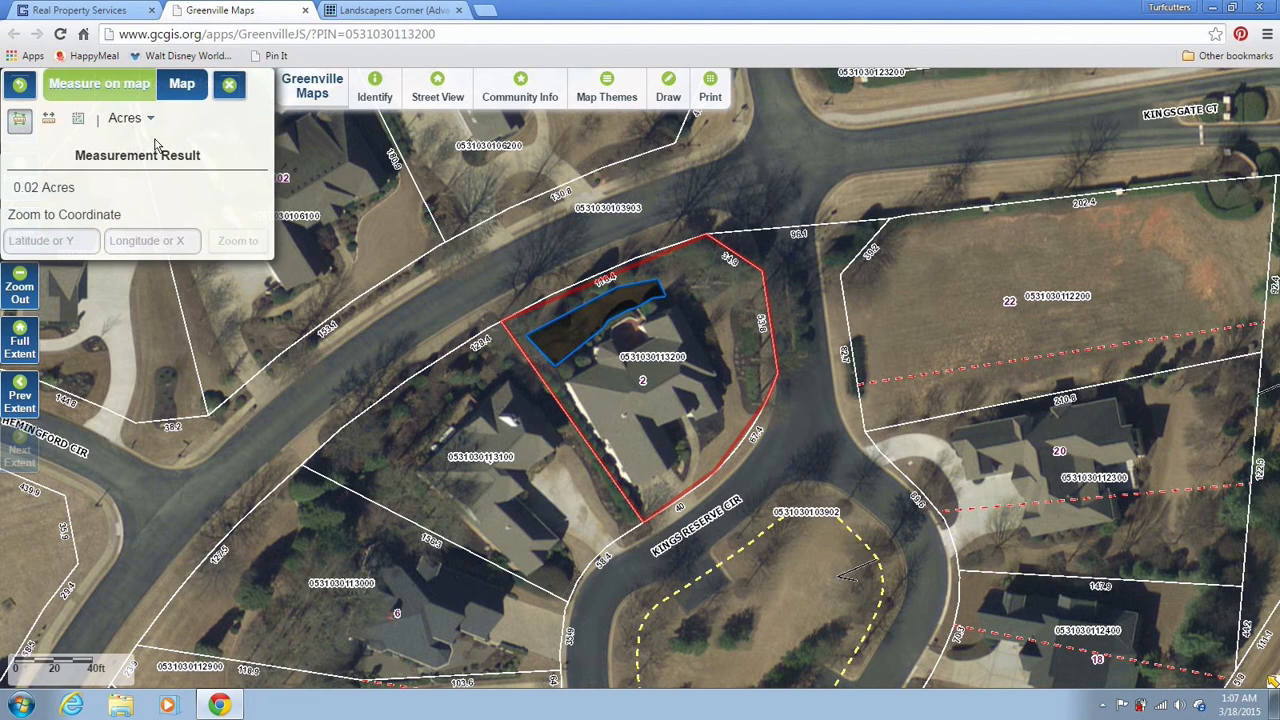
Show the measured lawn area as 1,060.2 Sq Feet, then switch to the sod calculator tab
left_click(124, 120)
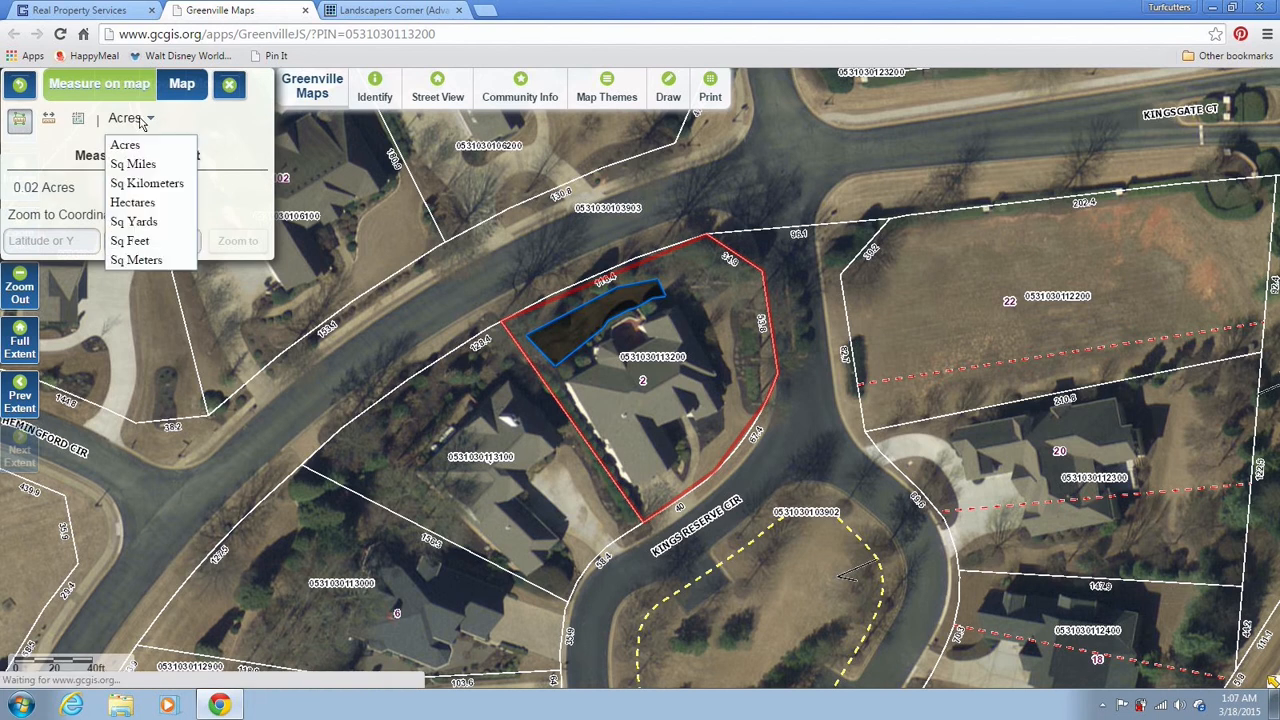
left_click(144, 248)
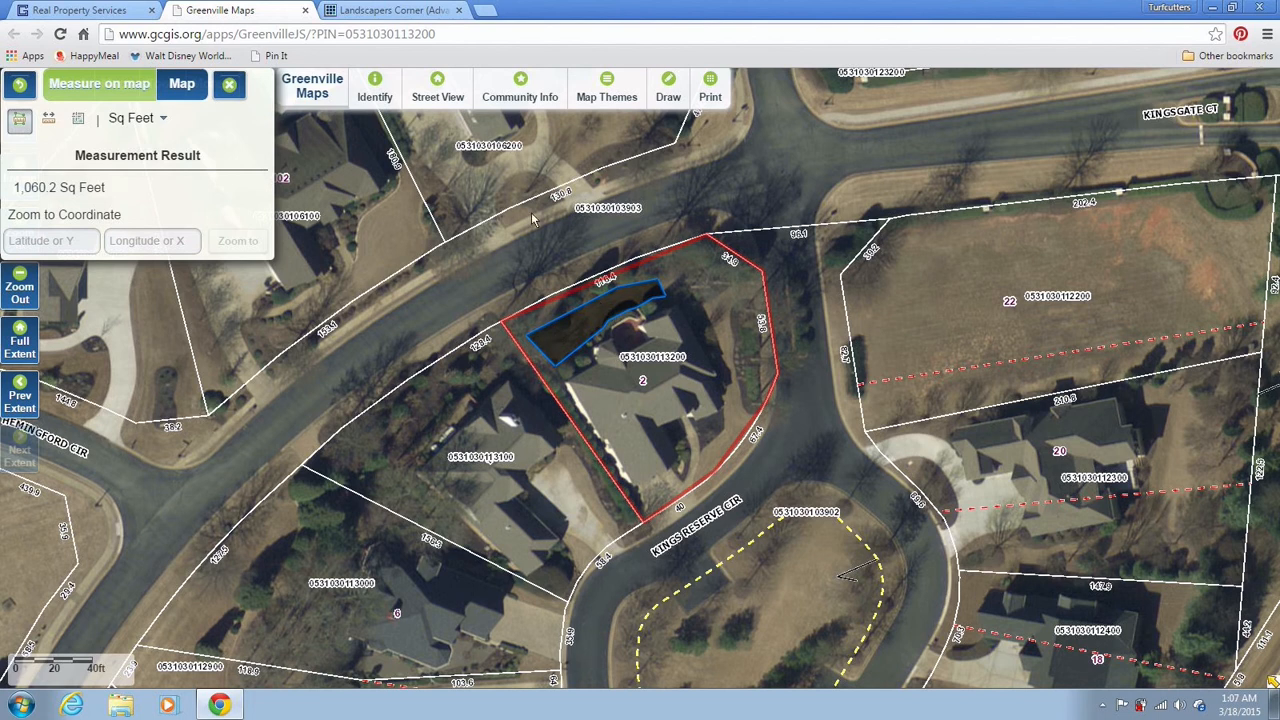
left_click(420, 14)
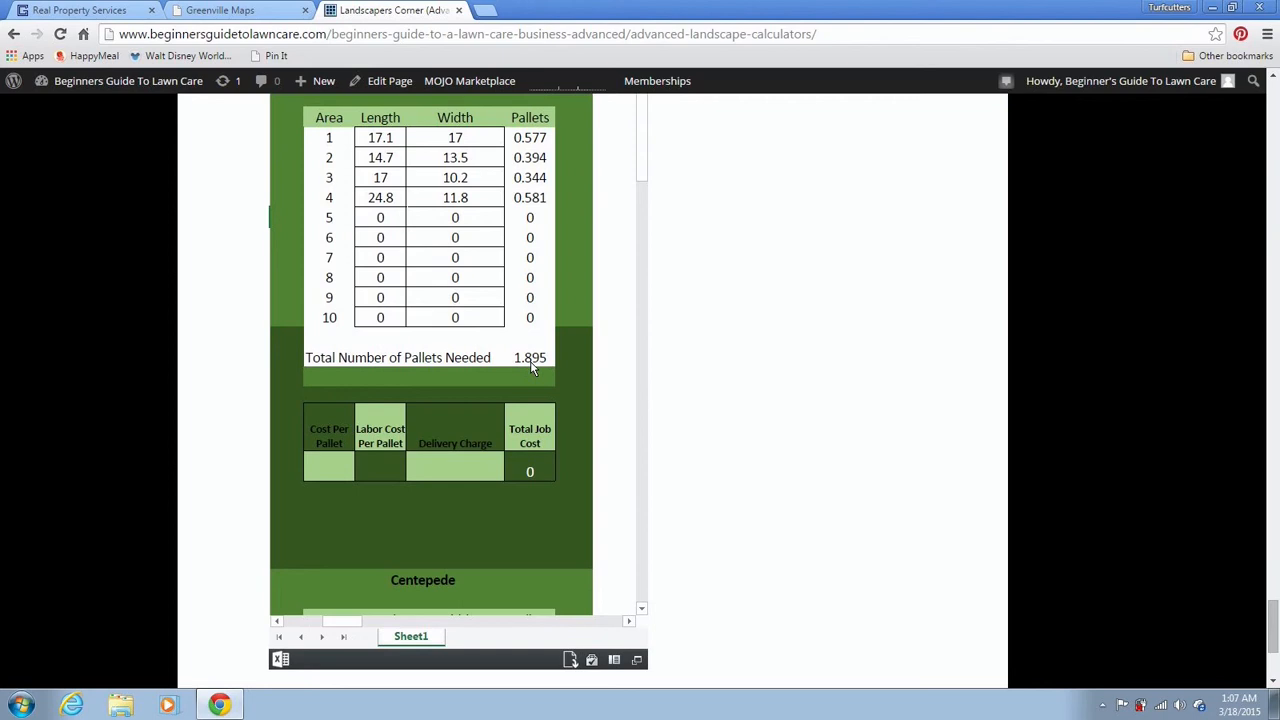
Move between the Greenville Maps and Landscapers Corner tabs, ending on the parcel map
left_click(218, 12)
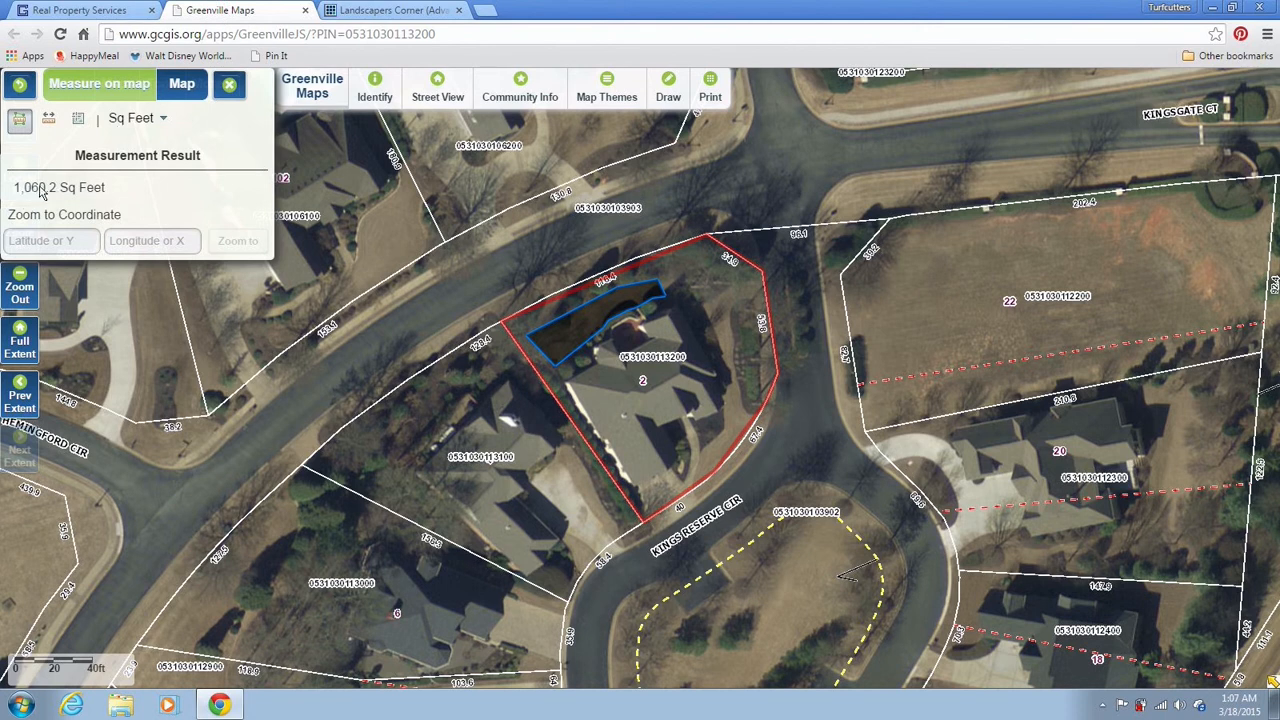
left_click(345, 20)
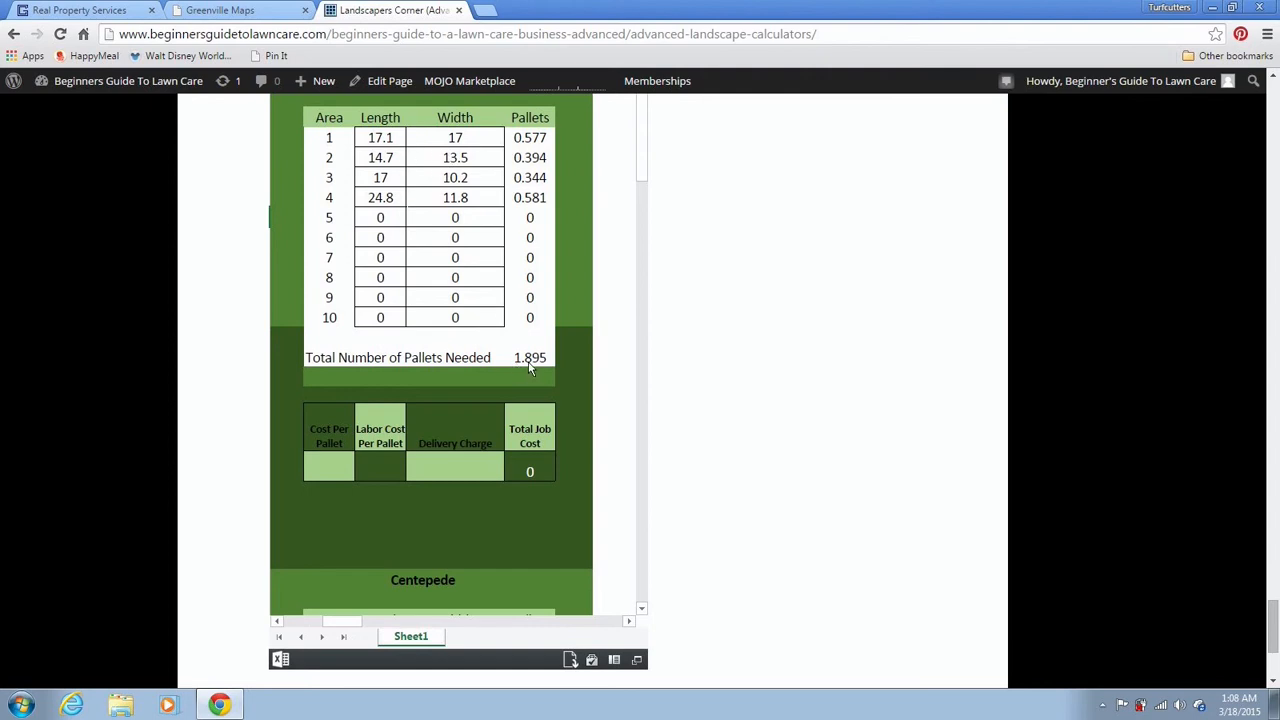
left_click(268, 12)
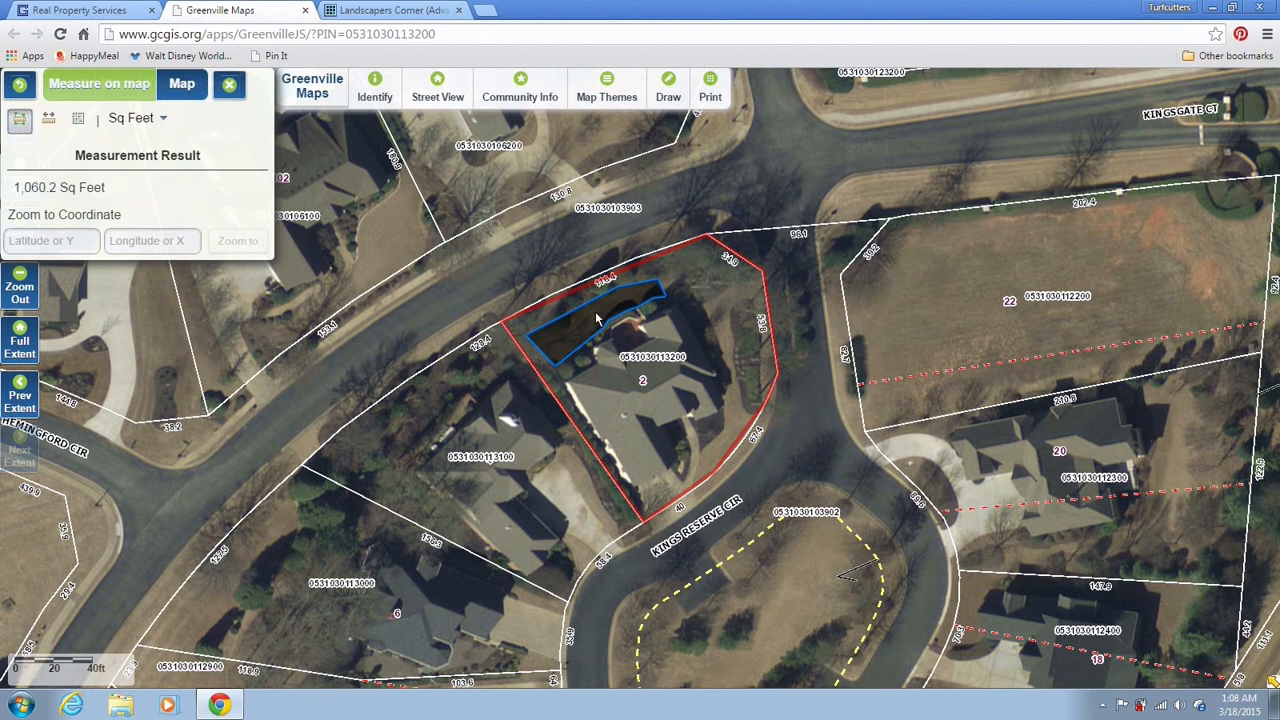
Switch from measuring to drawing with colour Green, 60% opacity and line size 2
left_click(667, 100)
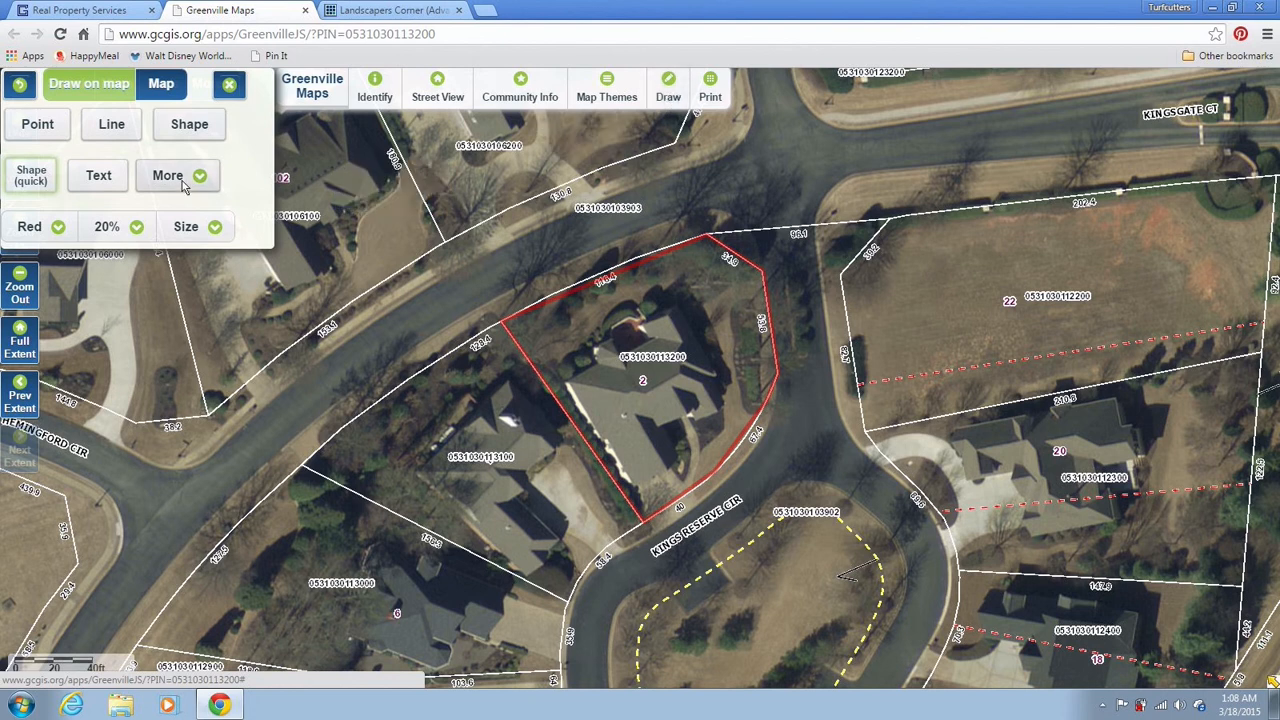
left_click(57, 227)
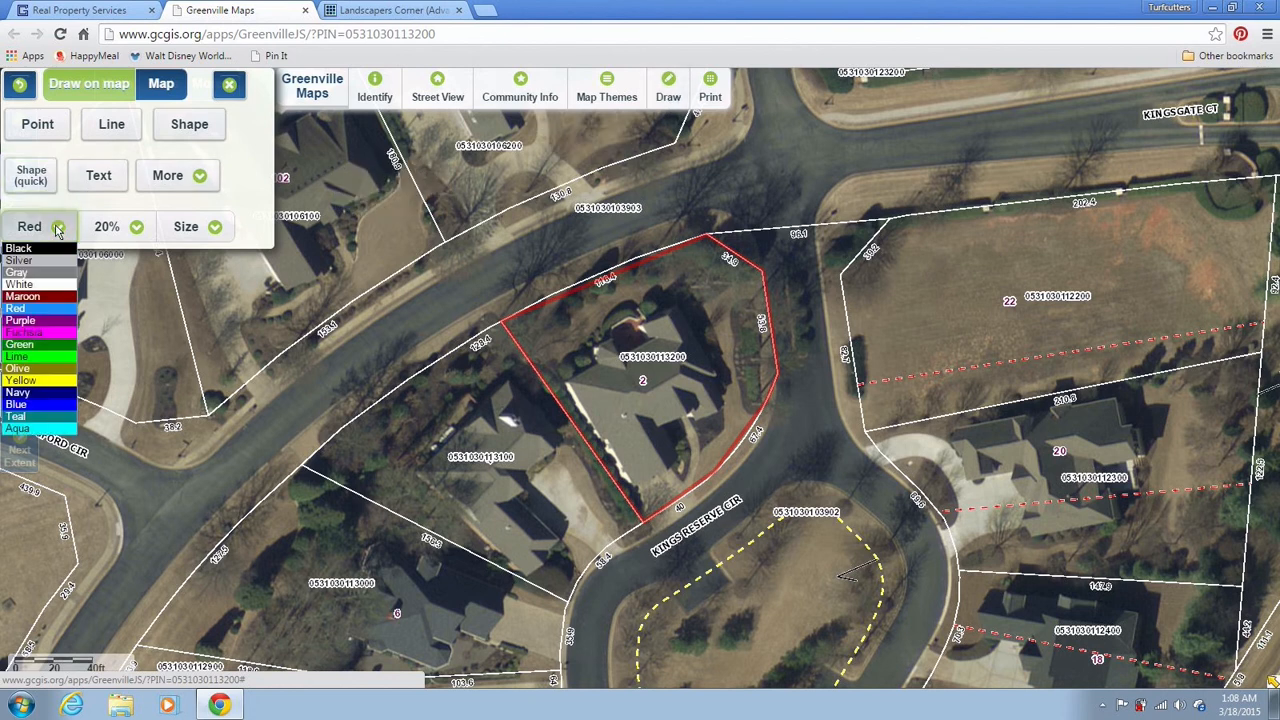
left_click(43, 345)
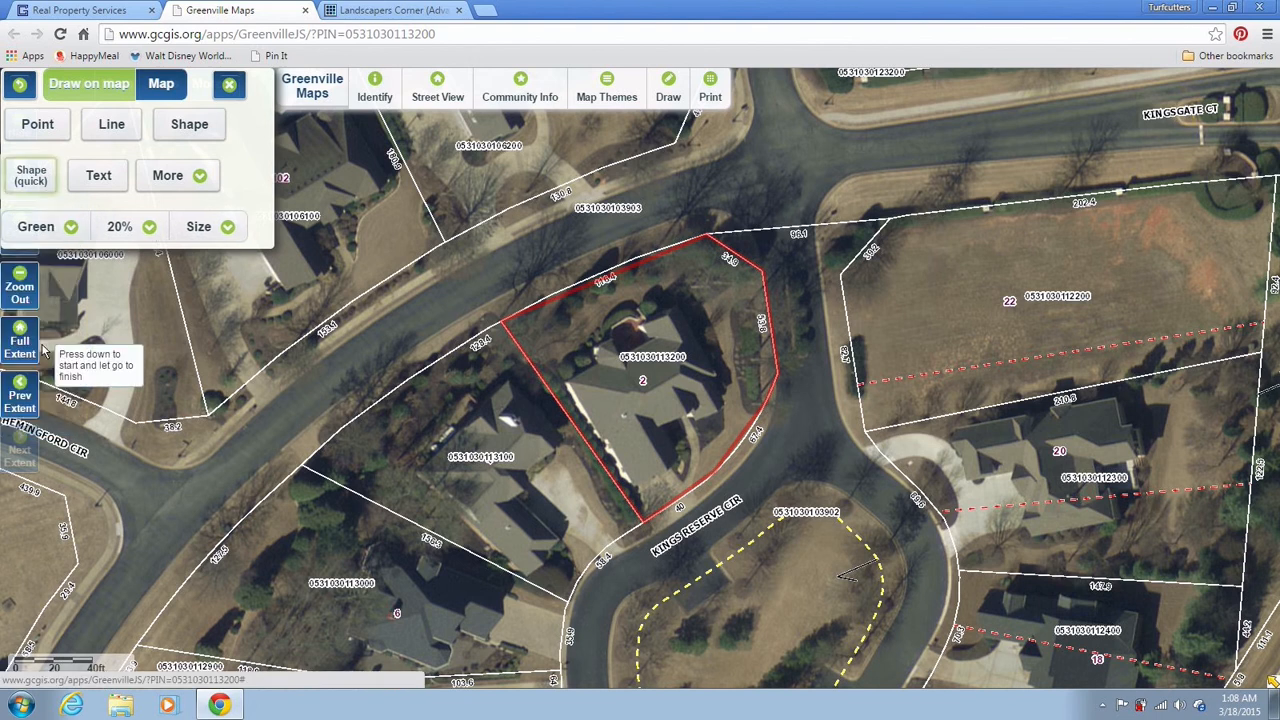
left_click(132, 229)
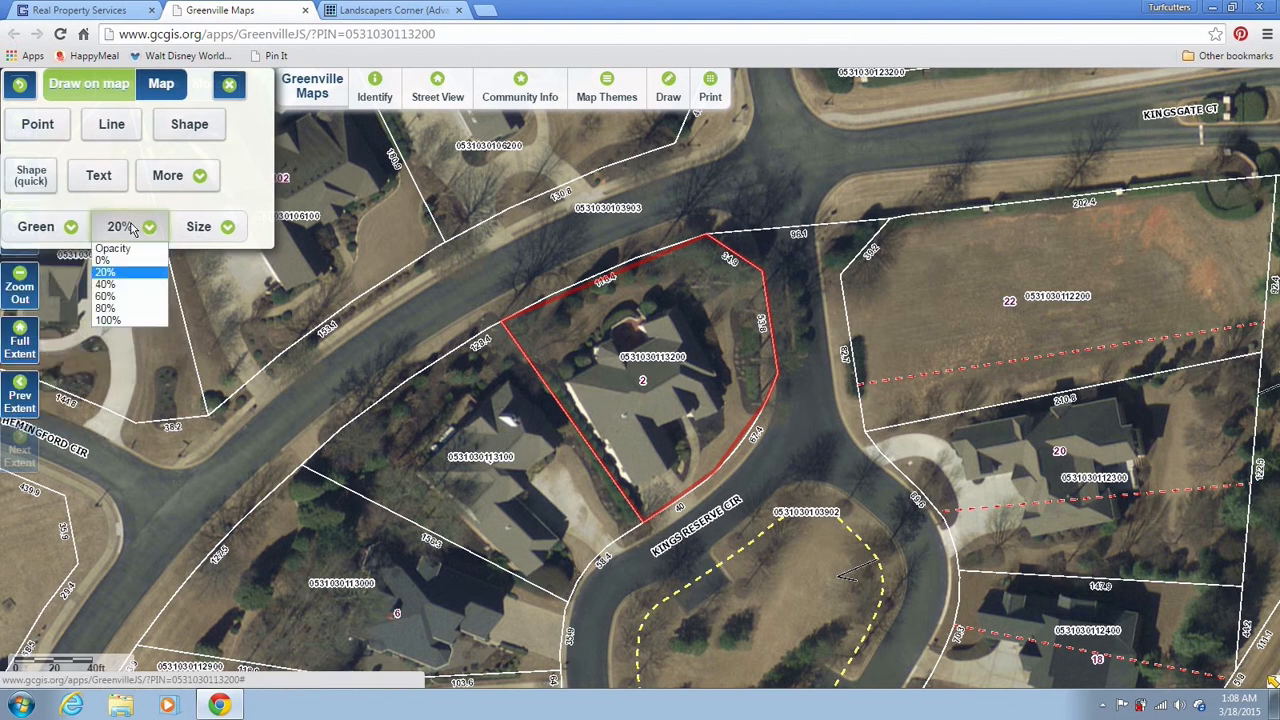
left_click(119, 298)
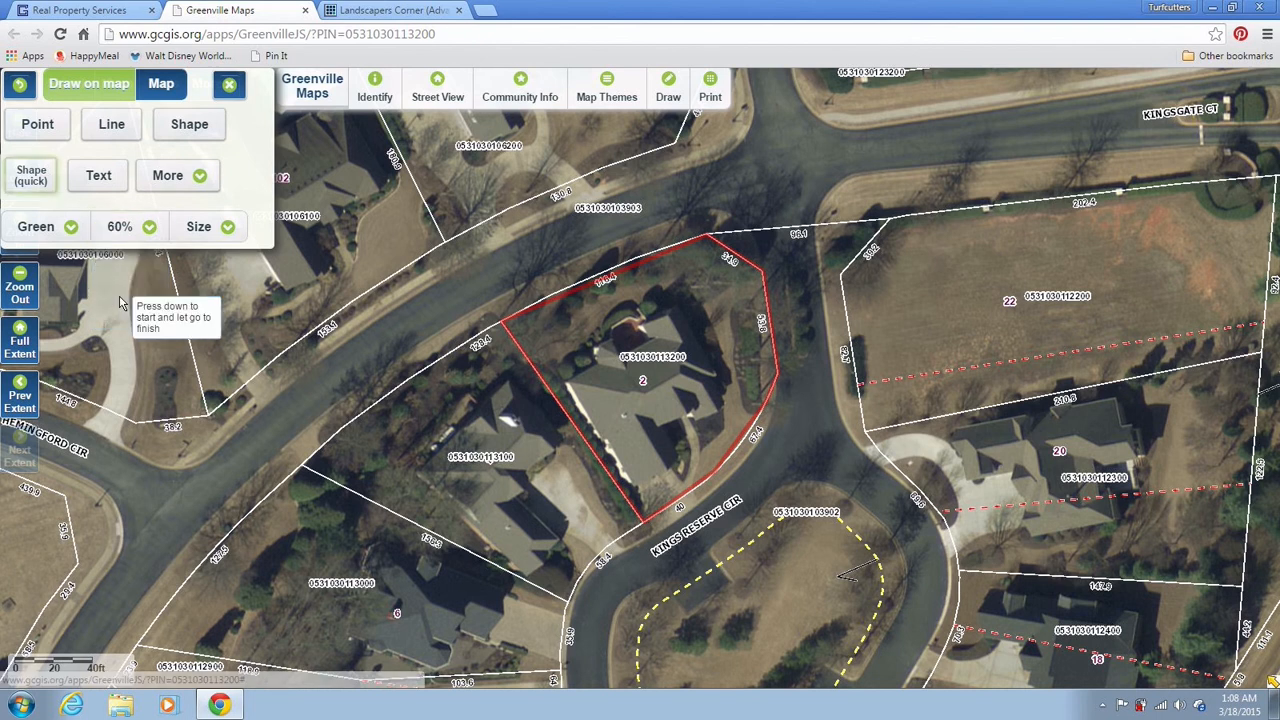
left_click(222, 226)
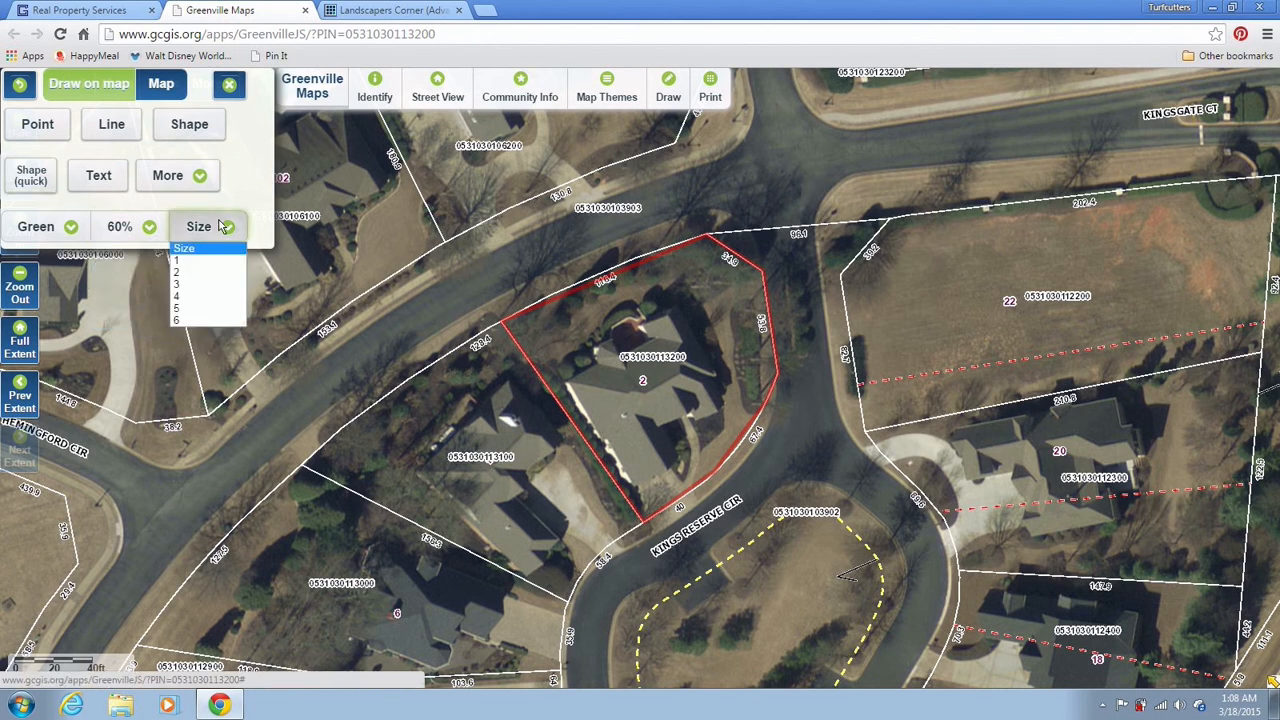
left_click(212, 273)
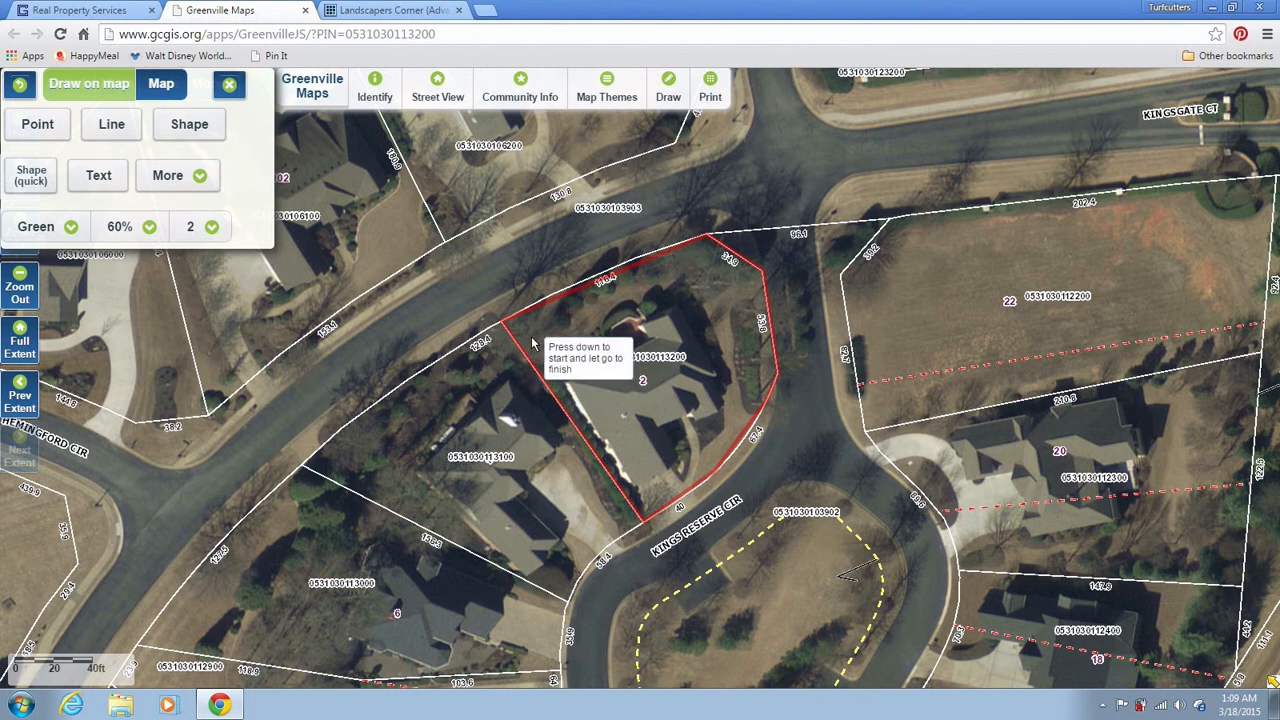
Trace a green freehand shape over the lawn strip along the house's north side
left_click_drag(532, 343, 550, 368)
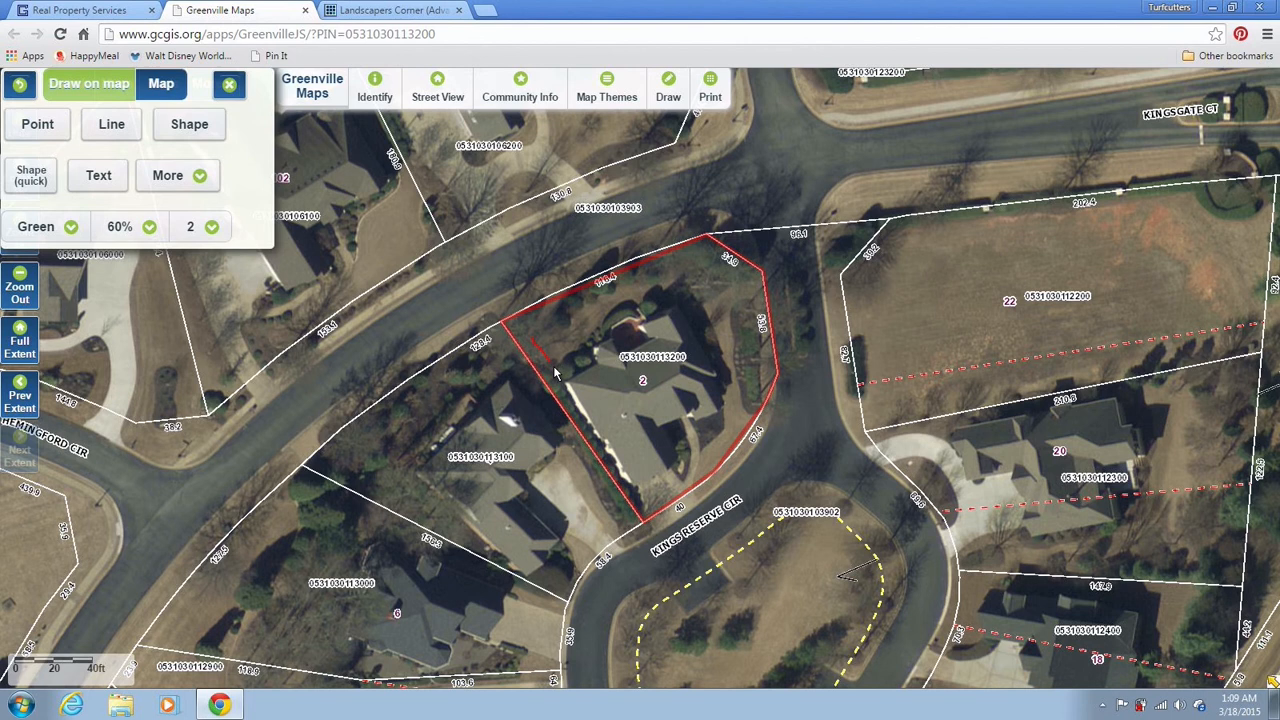
mouse_move(556, 372)
left_mouse_down()
mouse_move(604, 324)
mouse_move(666, 306)
mouse_move(667, 290)
mouse_move(601, 299)
left_mouse_up()
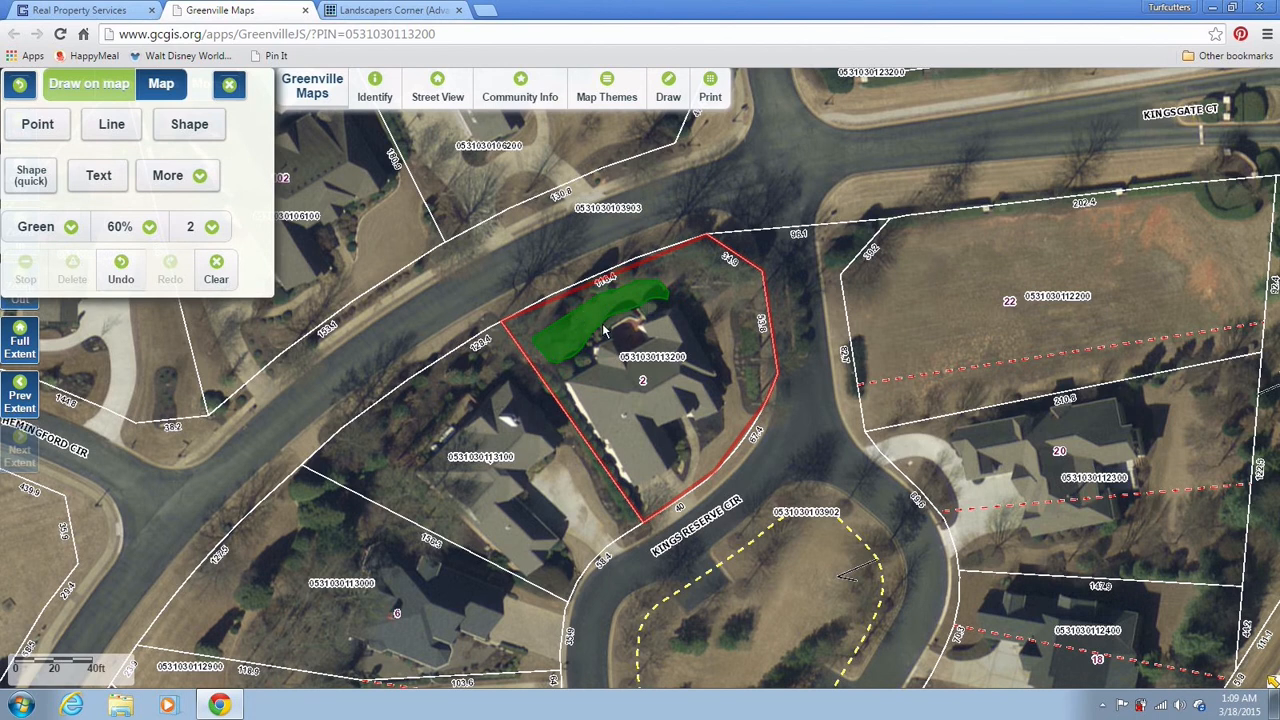
Set up the print in portrait orientation and centre the shaded parcel in the print frame
left_click(707, 97)
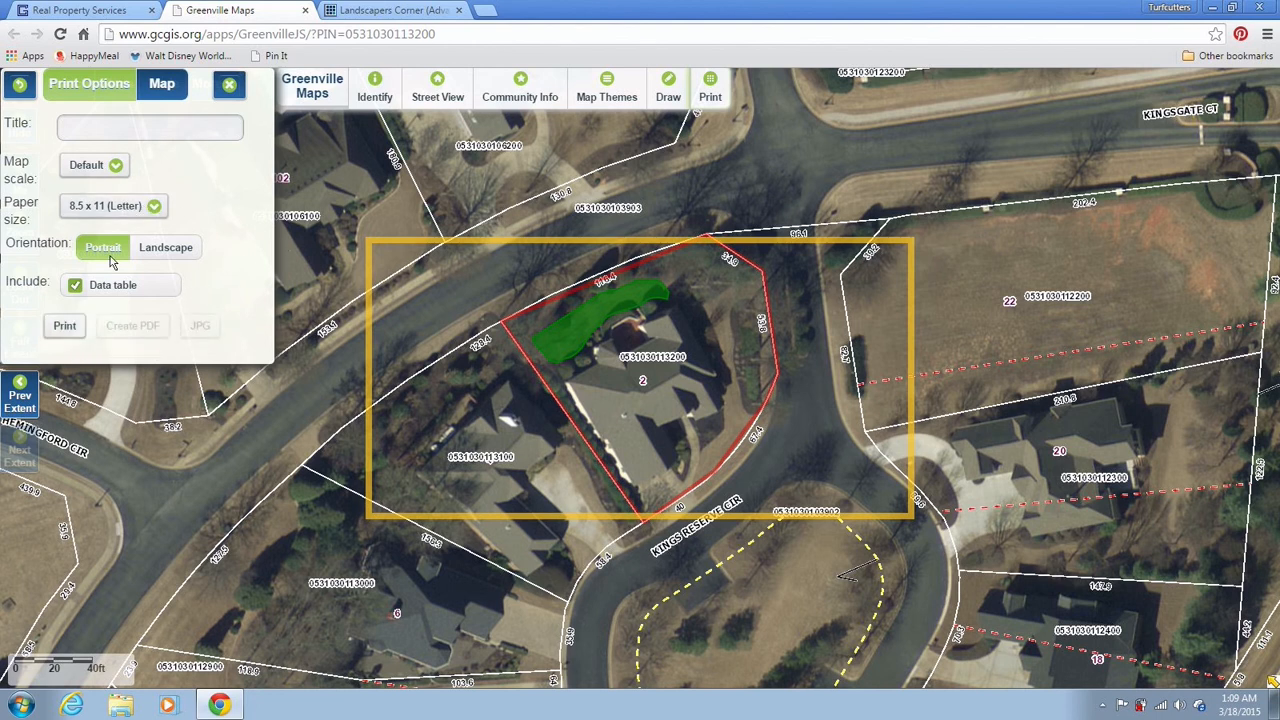
left_click(153, 256)
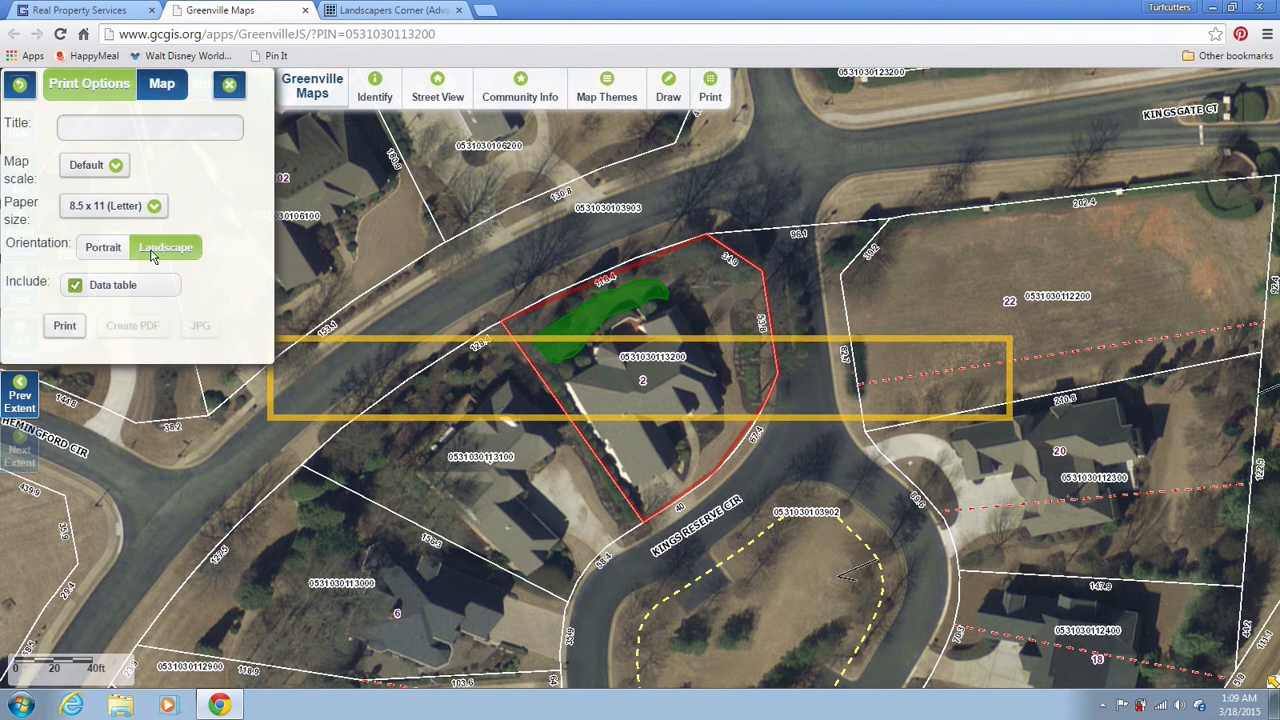
left_click(103, 248)
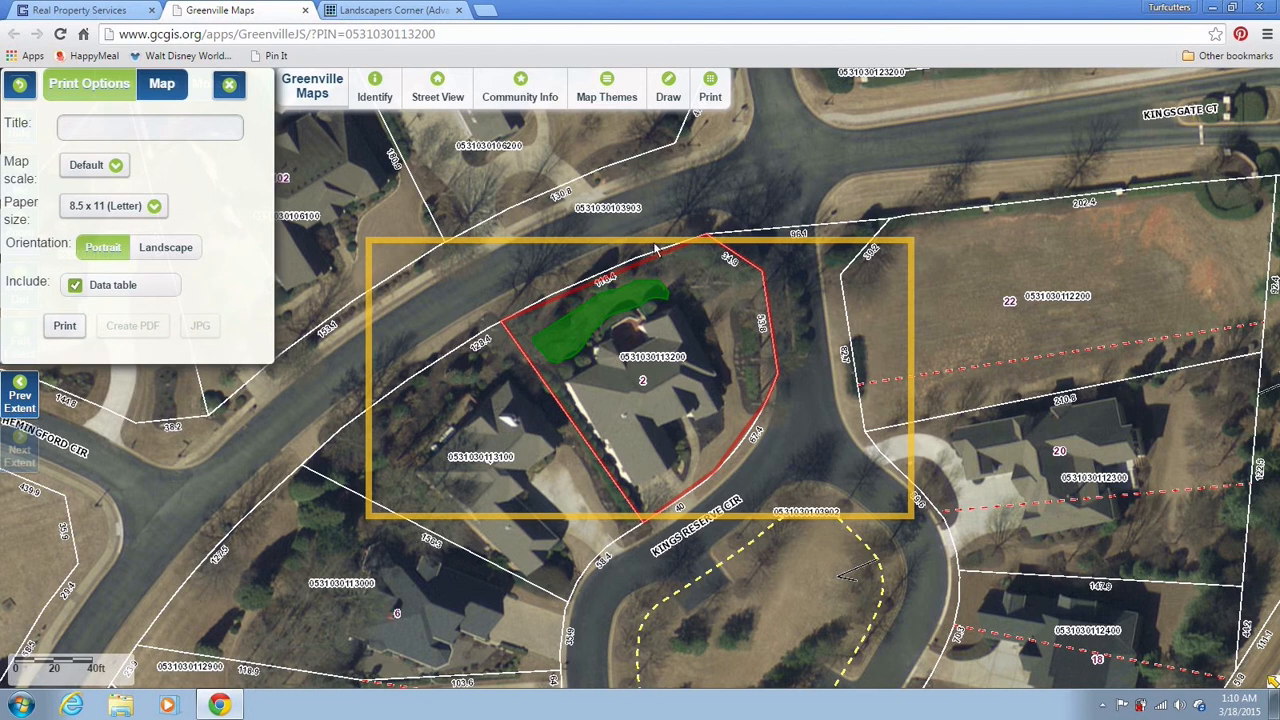
left_click_drag(655, 246, 650, 283)
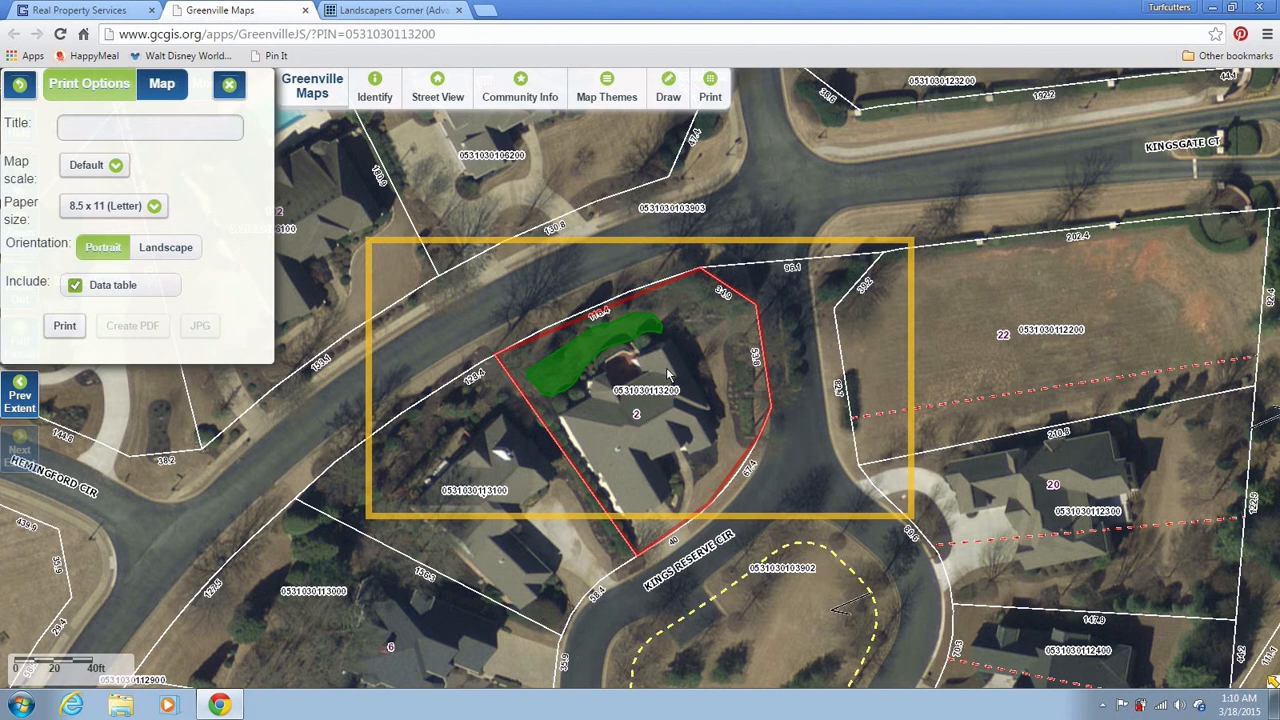
Close the print settings and zoom out to show the surrounding streets and lots
left_click(234, 88)
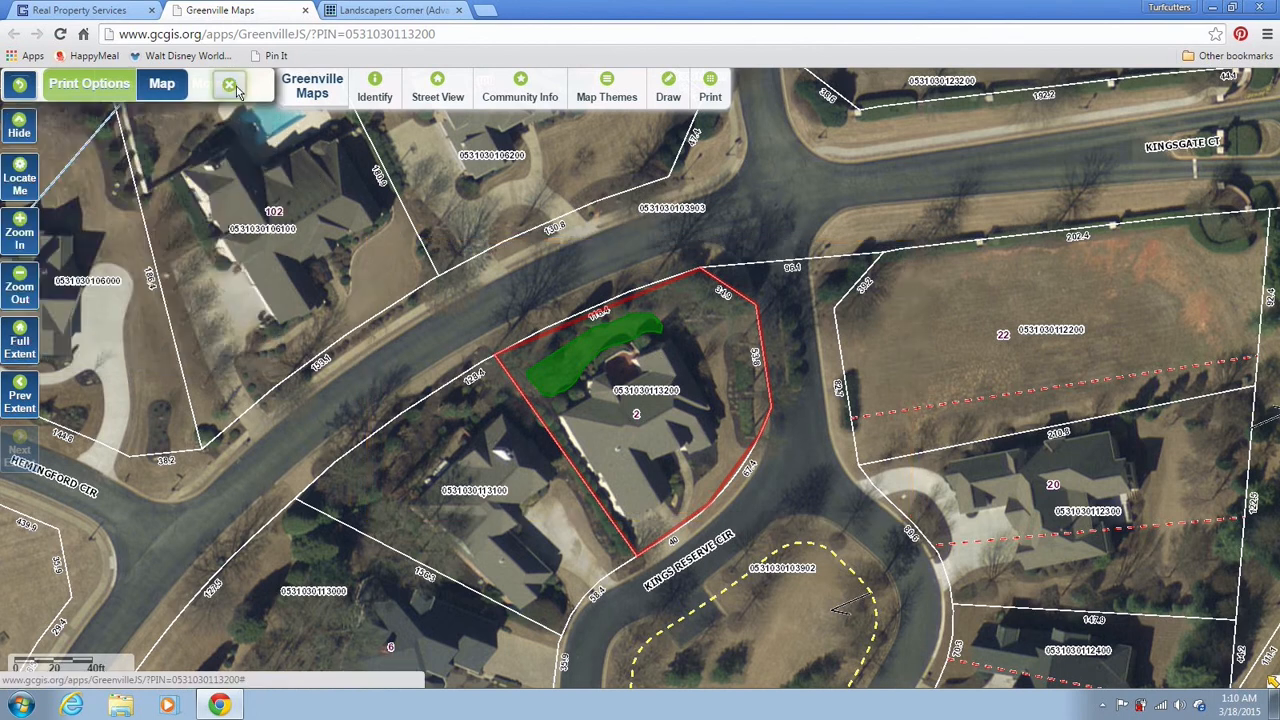
left_click(20, 244)
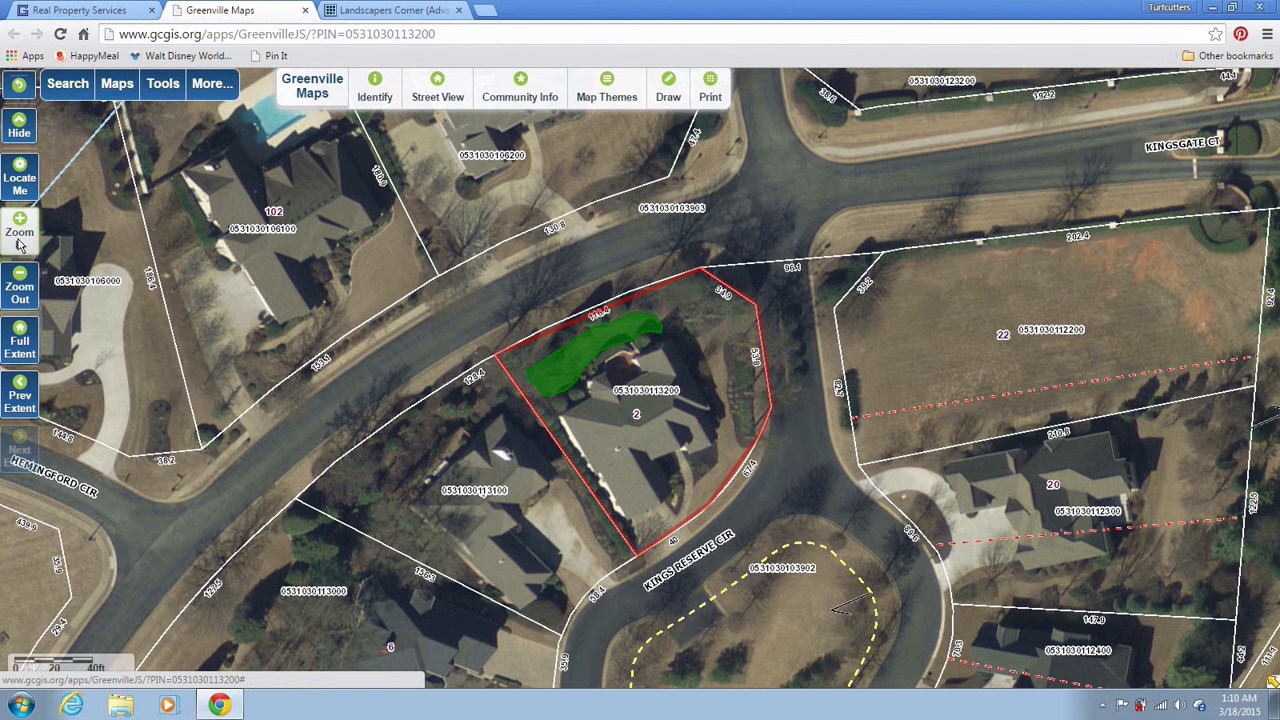
left_click(20, 287)
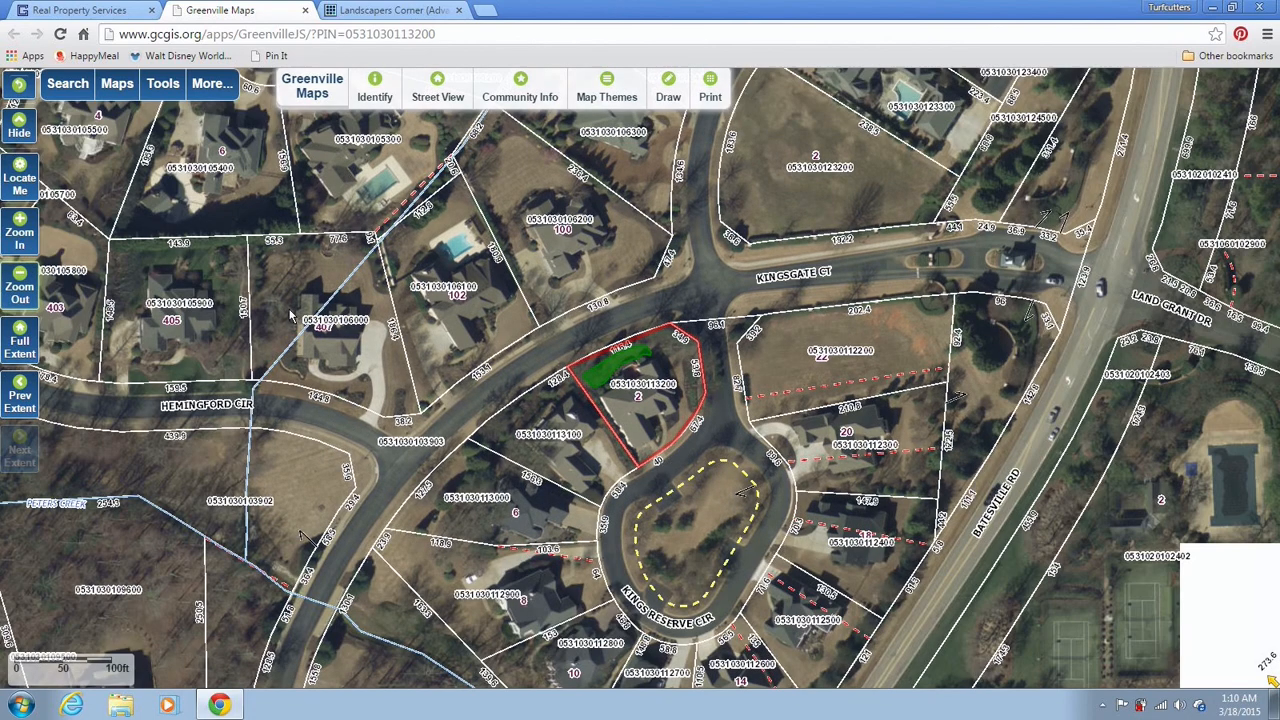
Reopen print settings with the data table included and select the Title field
left_click(706, 99)
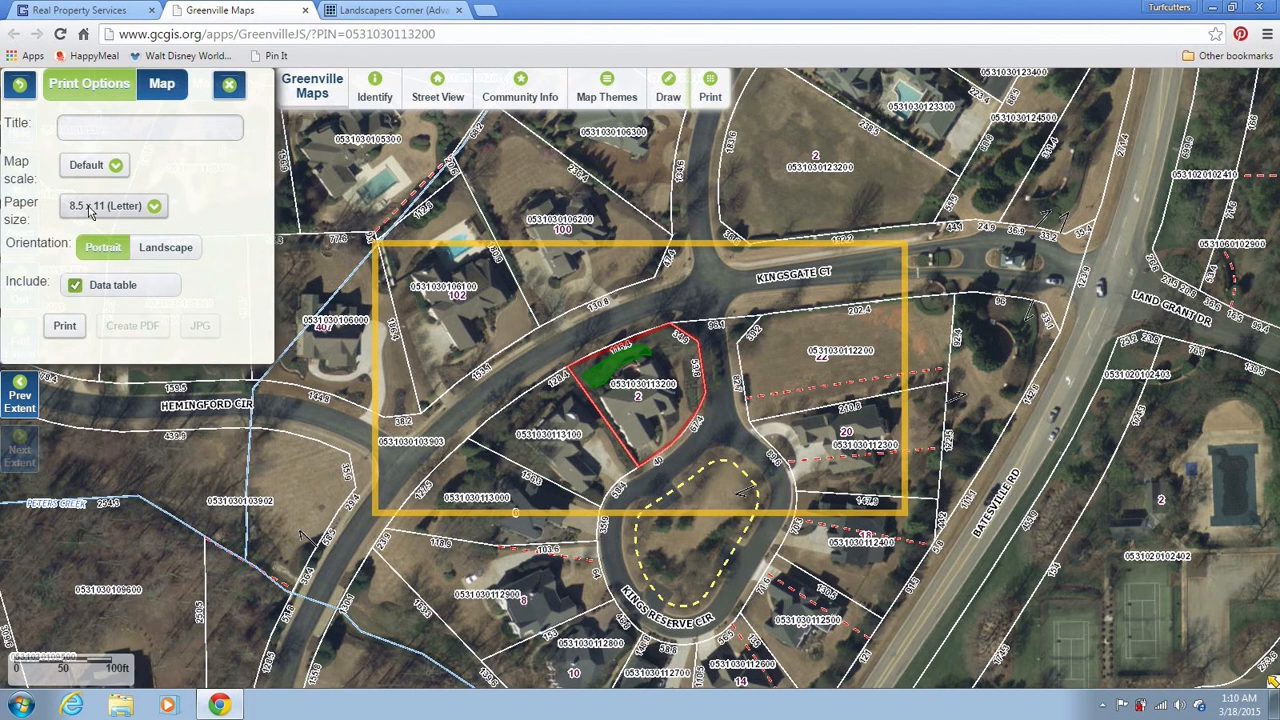
left_click(113, 286)
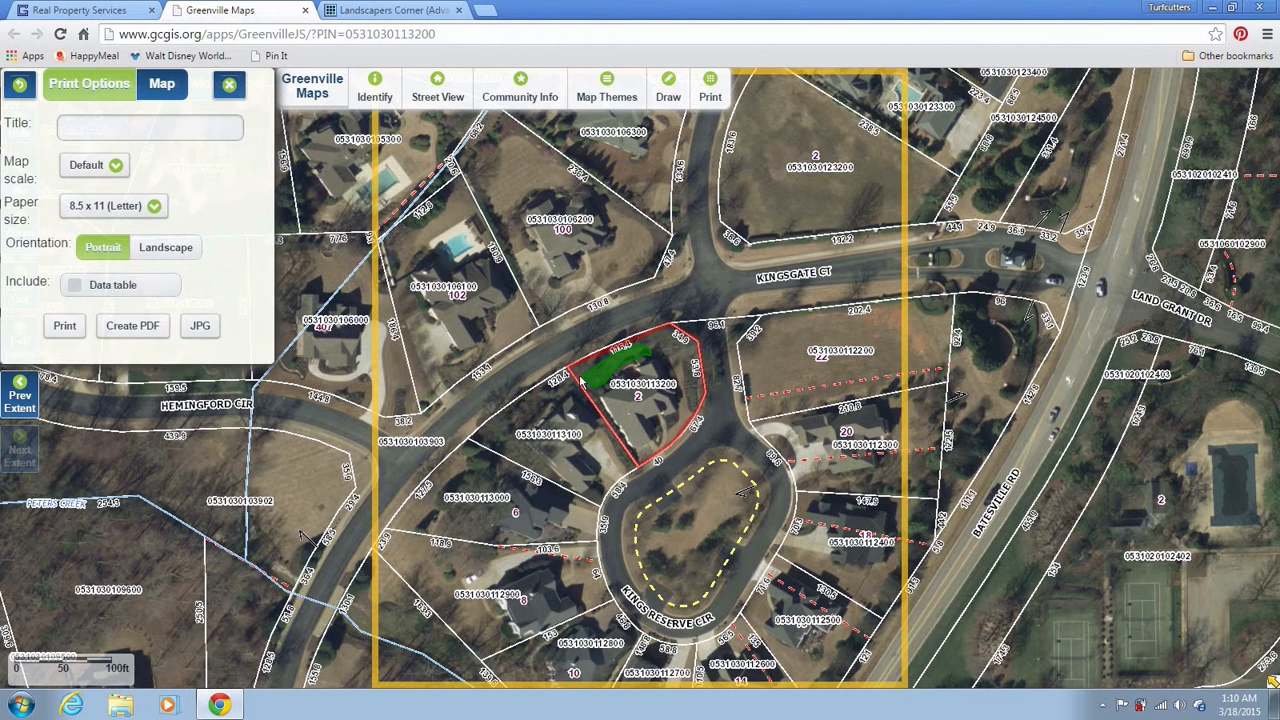
left_click(125, 287)
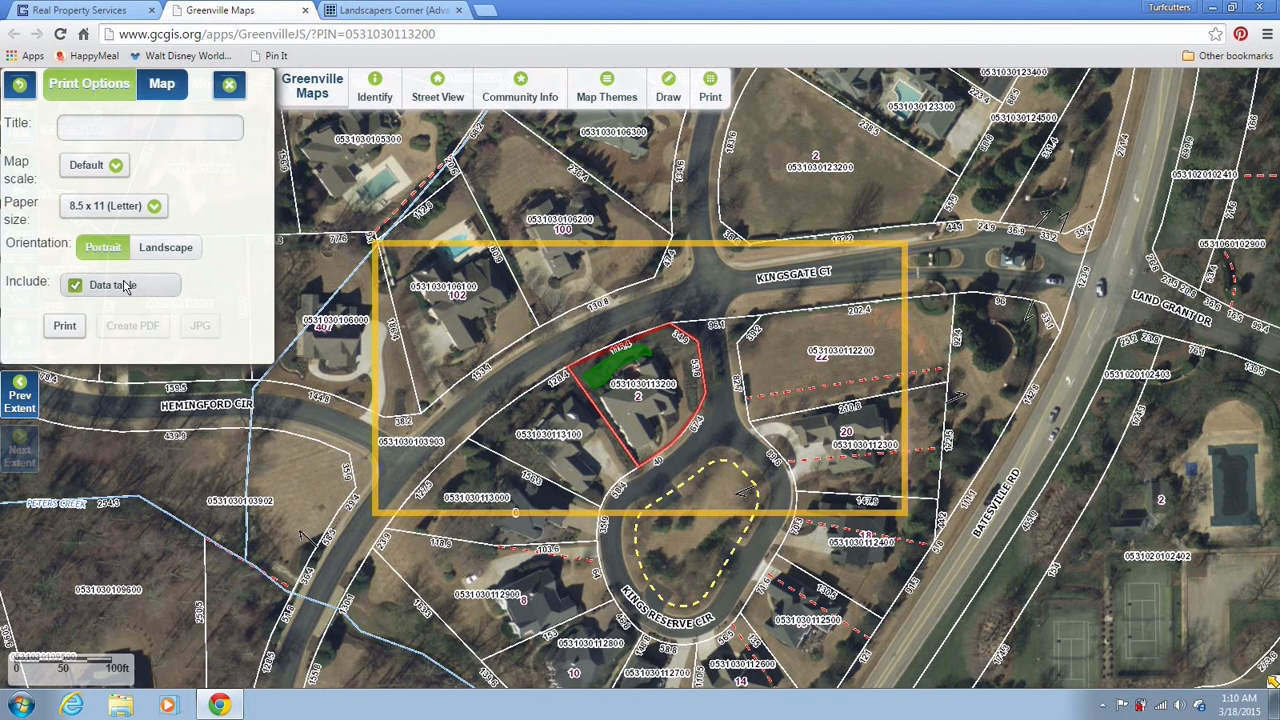
left_click(167, 130)
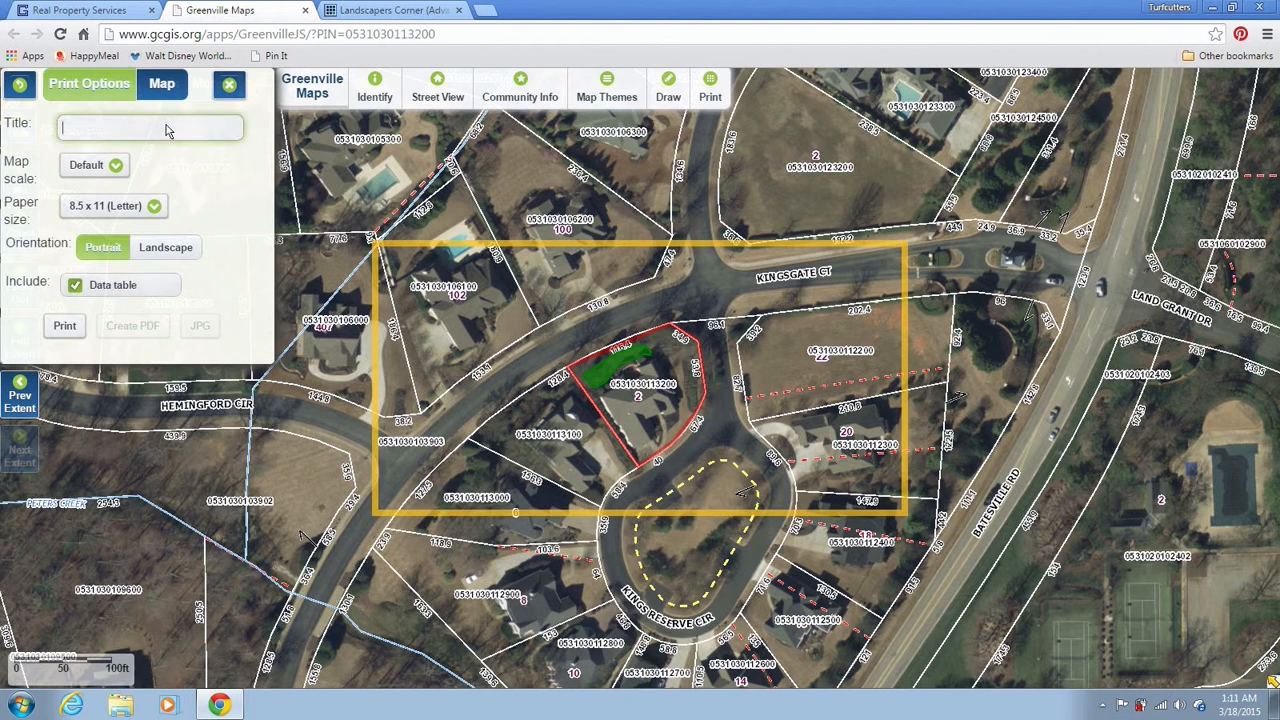
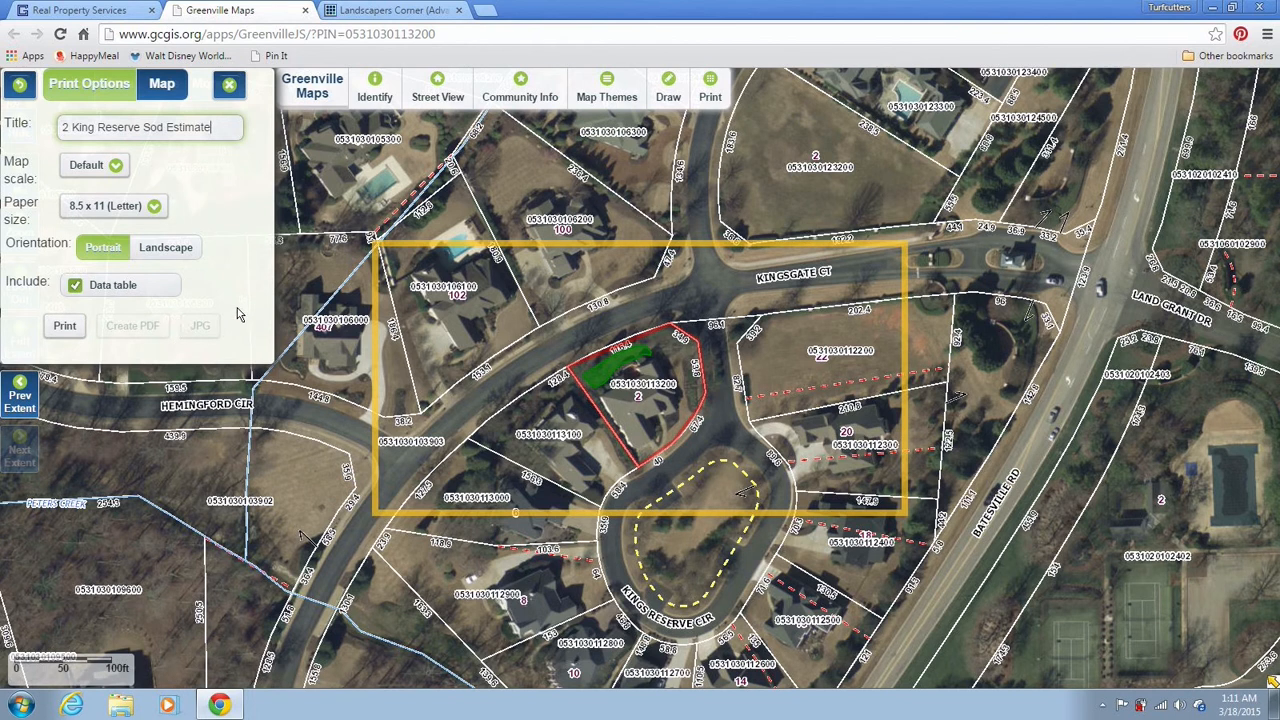
left_click(143, 285)
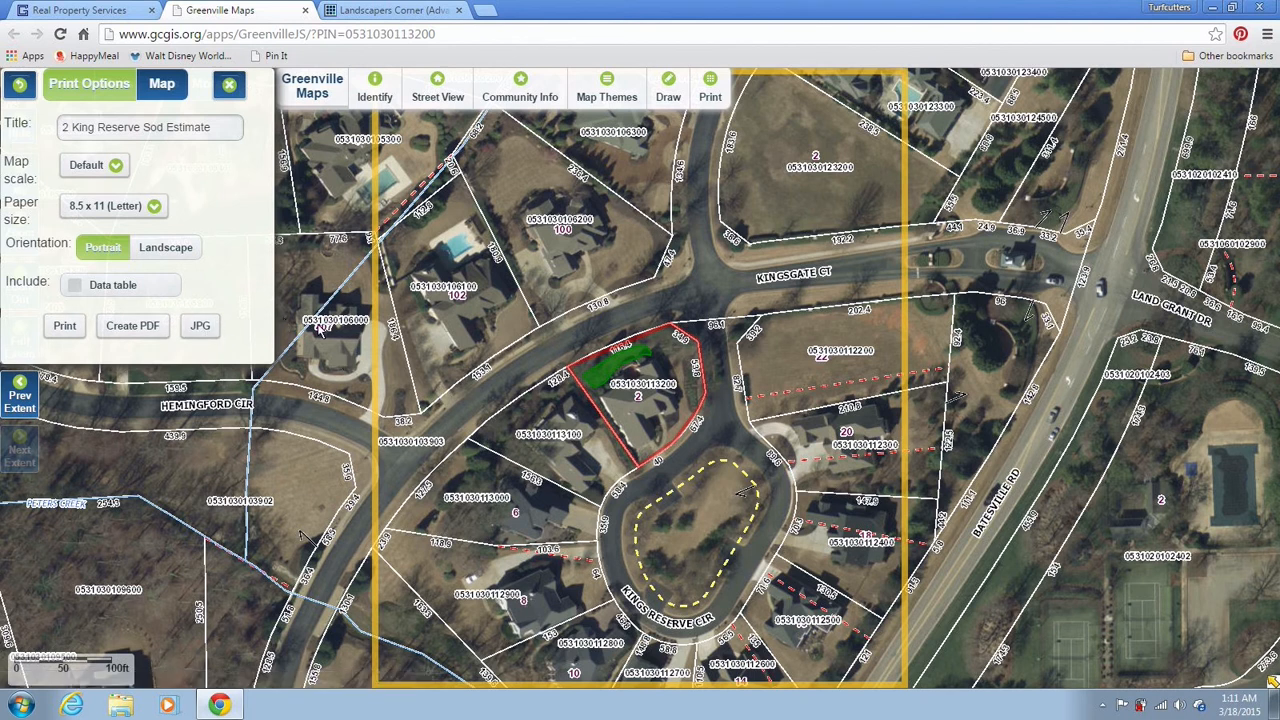
Zoom in on the shaded parcel, then export the printout without the data table as JPG
left_click(229, 84)
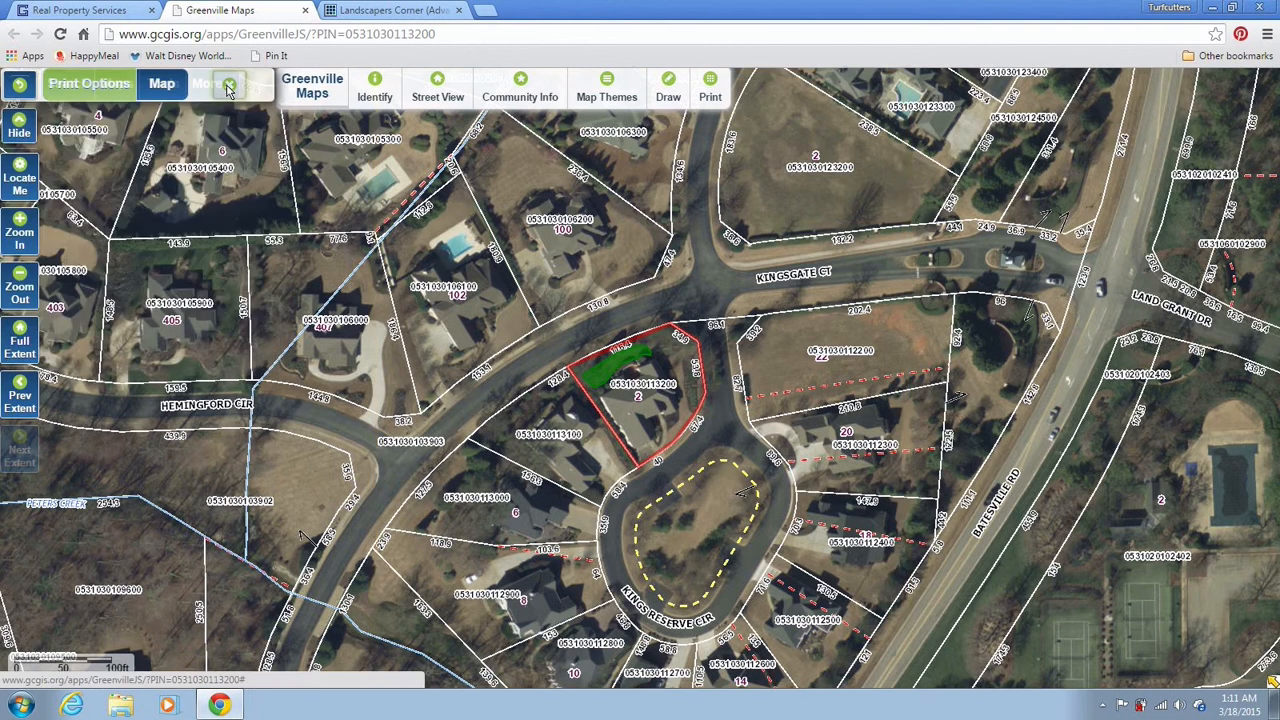
left_click(20, 240)
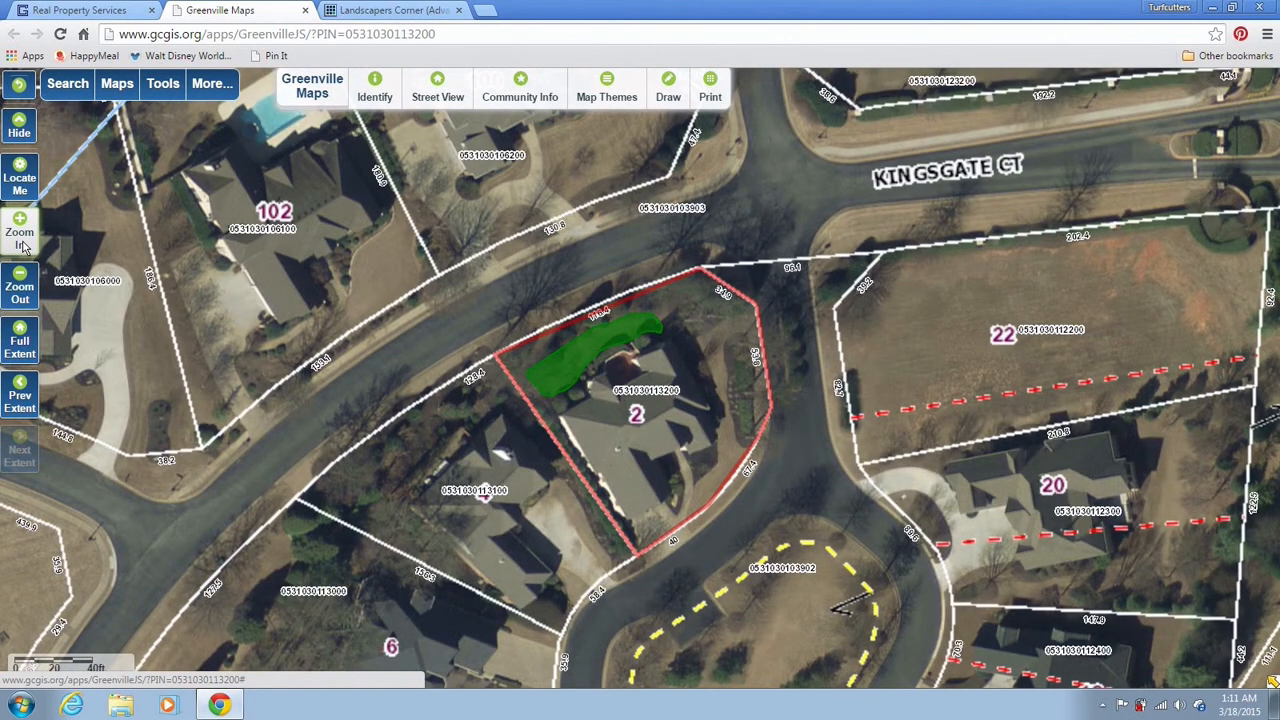
left_click(707, 97)
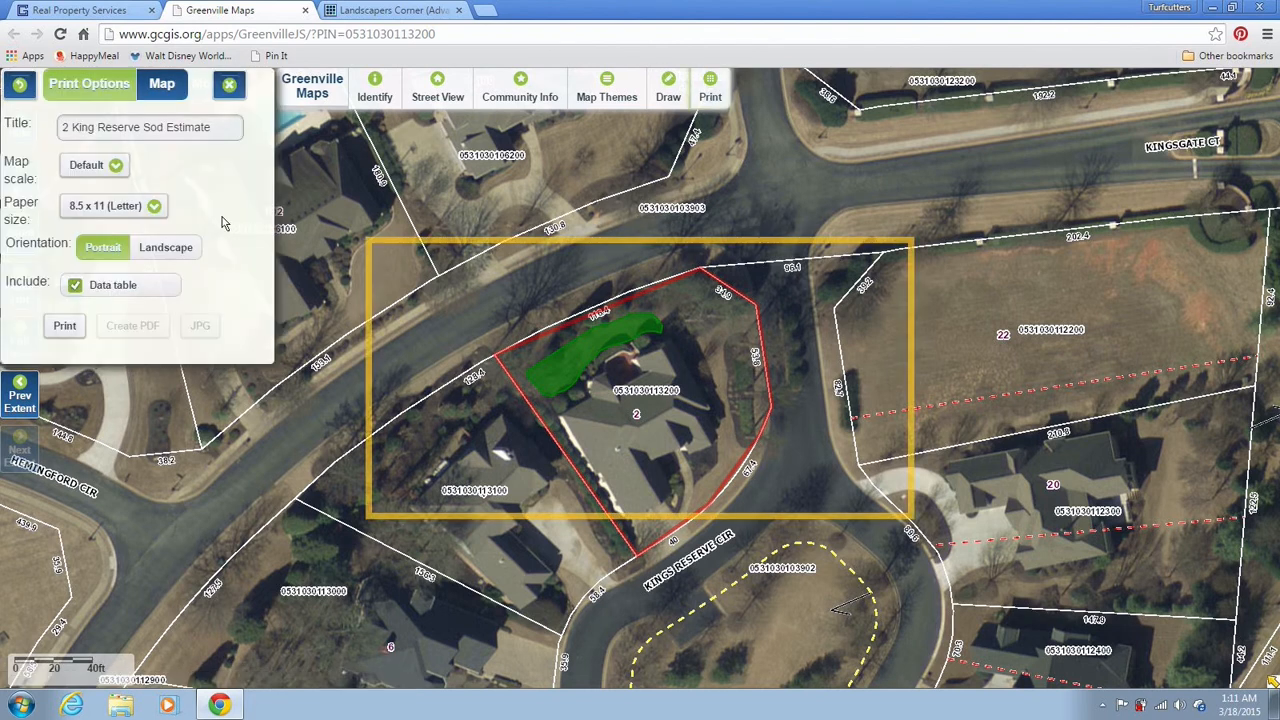
left_click(150, 285)
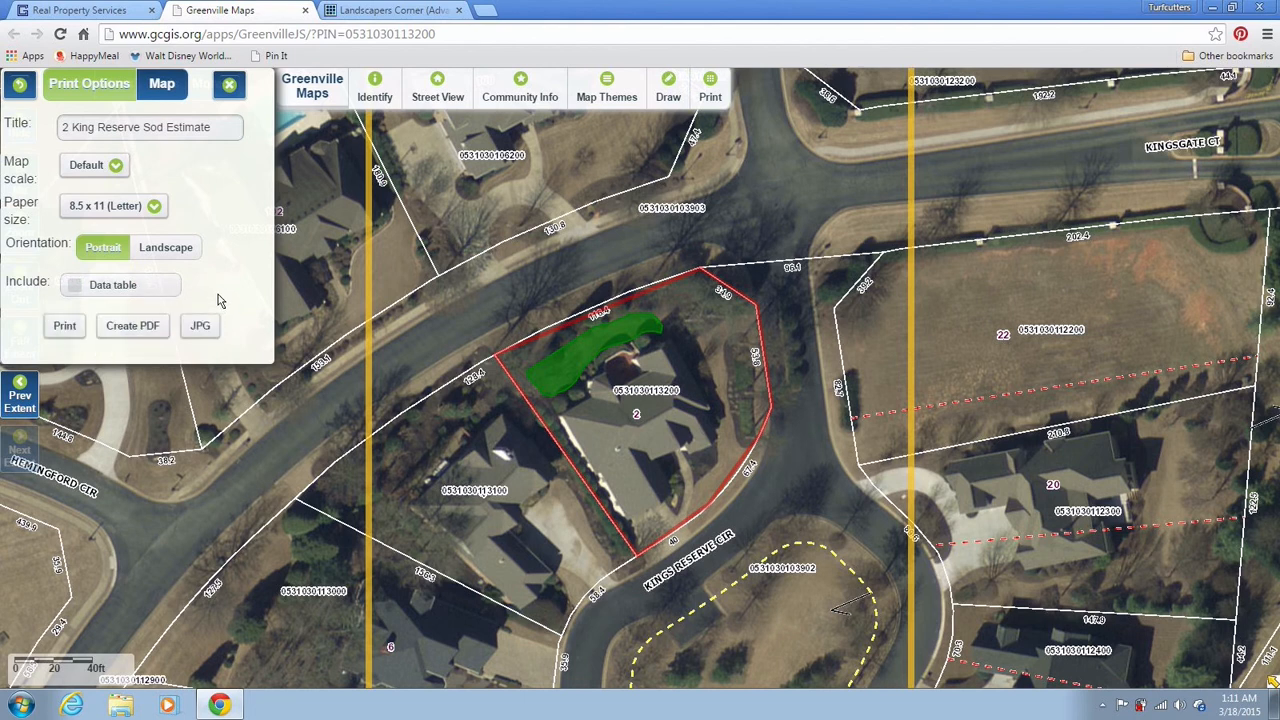
left_click(202, 327)
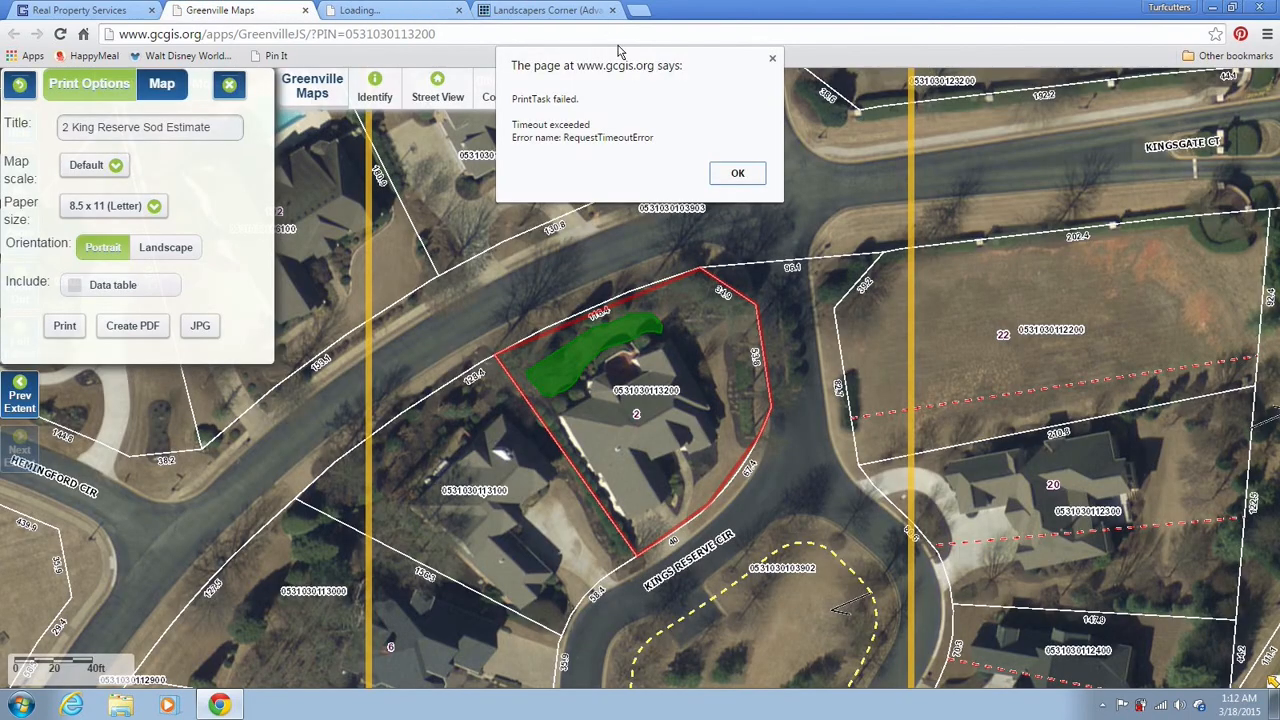
Retry the JPG export after the timeout, close the stalled tab, and return to the sod calculator
left_click(738, 175)
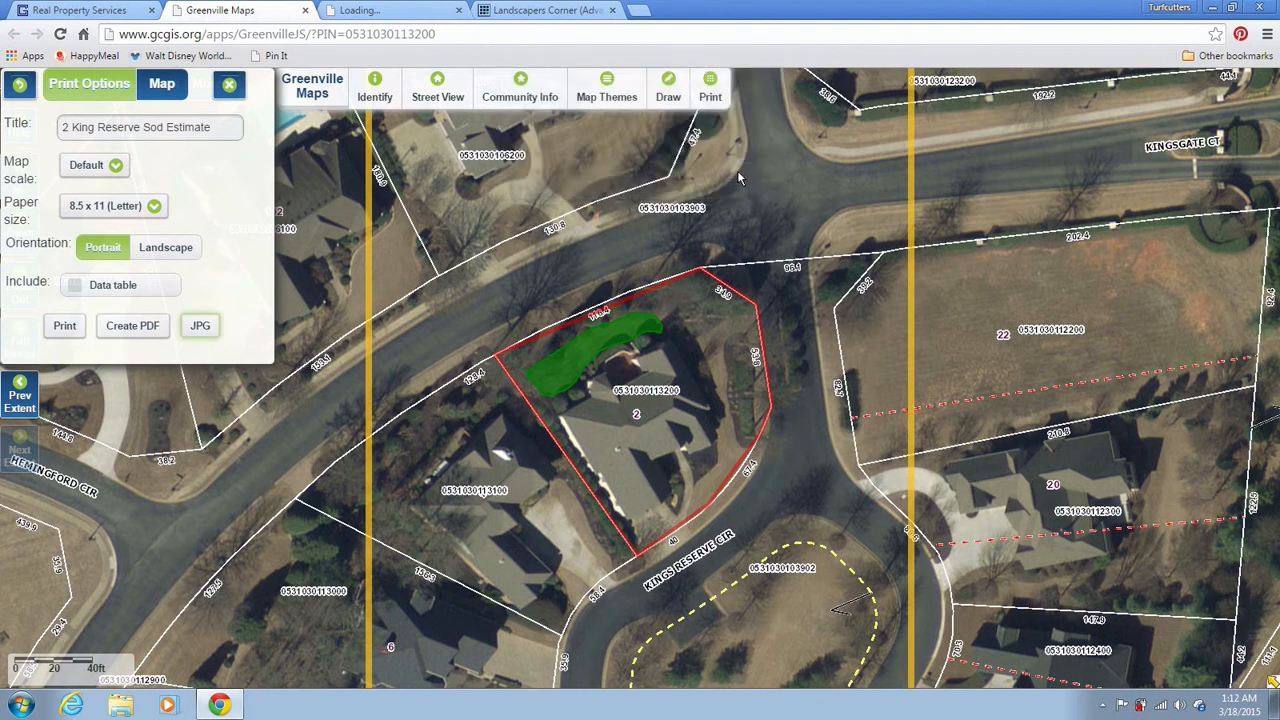
left_click(205, 330)
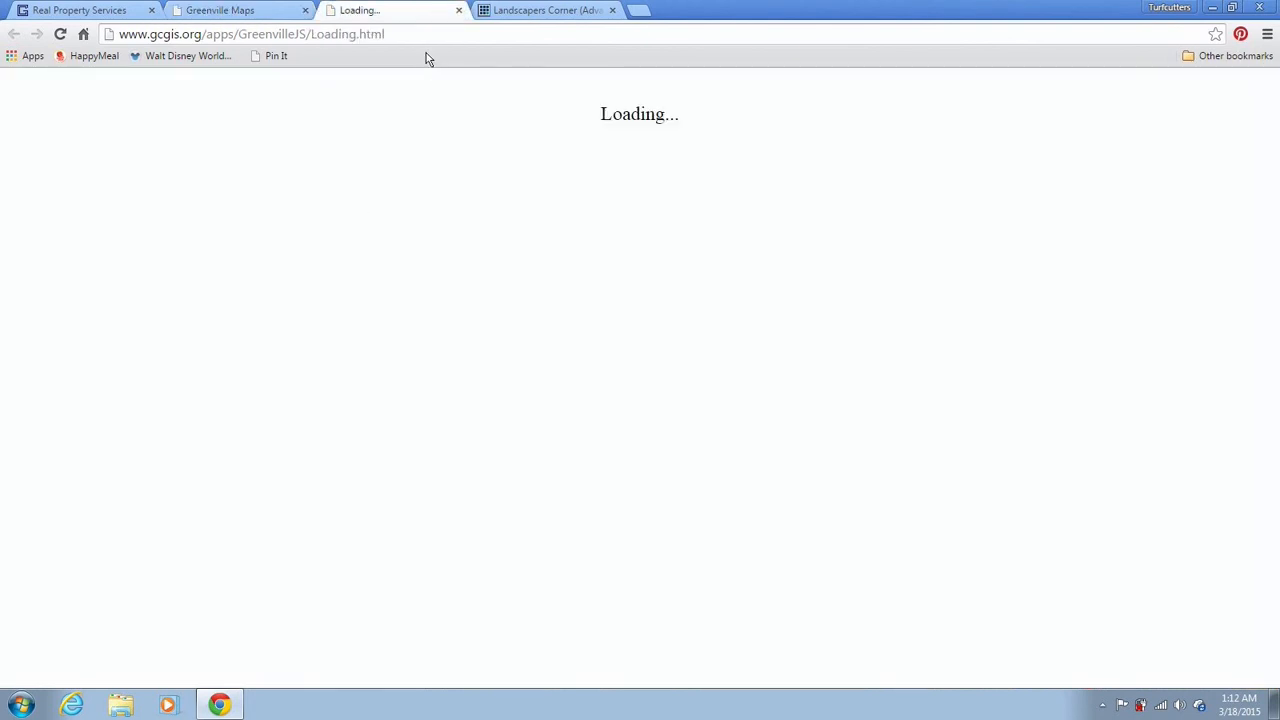
left_click(458, 10)
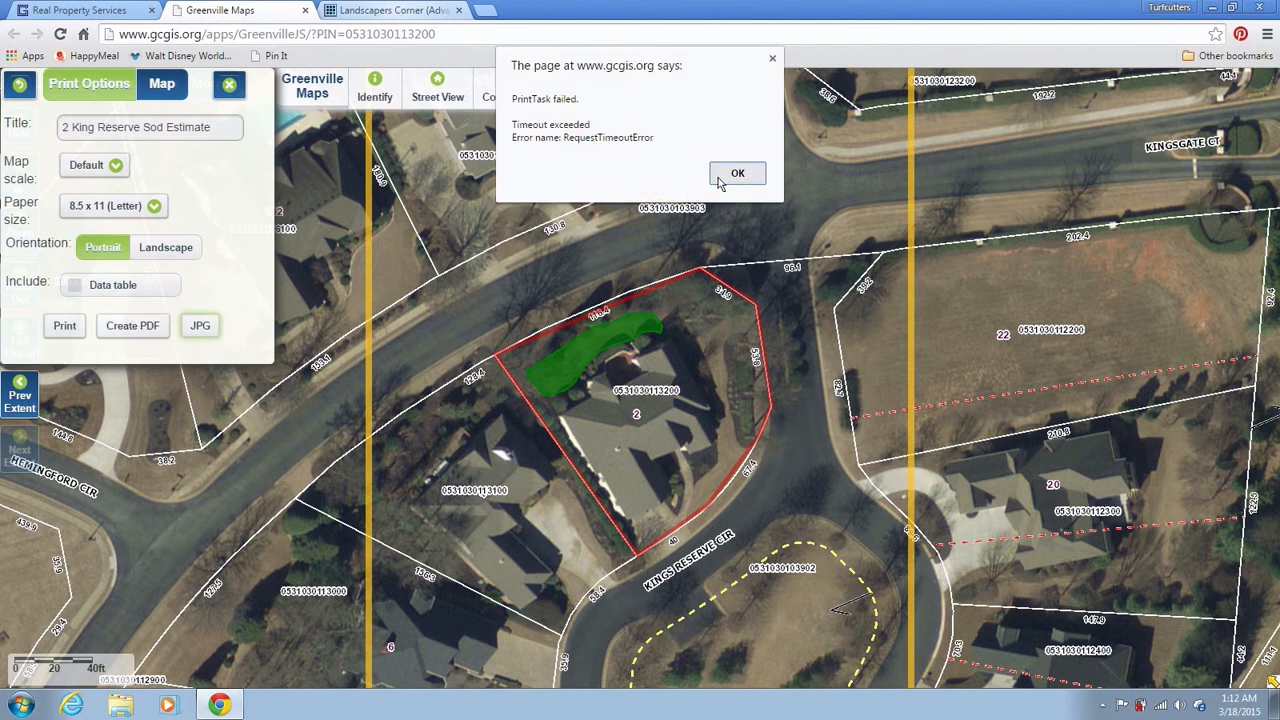
left_click(720, 181)
left_click(447, 14)
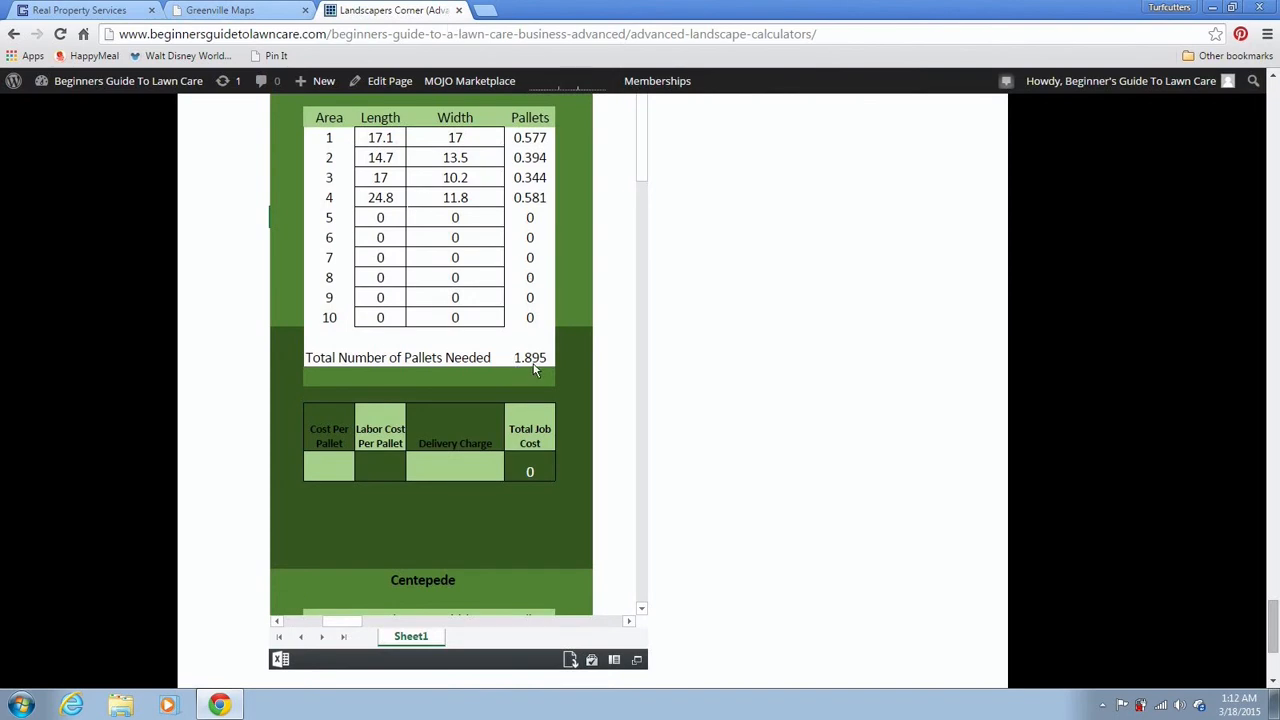
left_click(333, 468)
left_click_drag(641, 177, 629, 397)
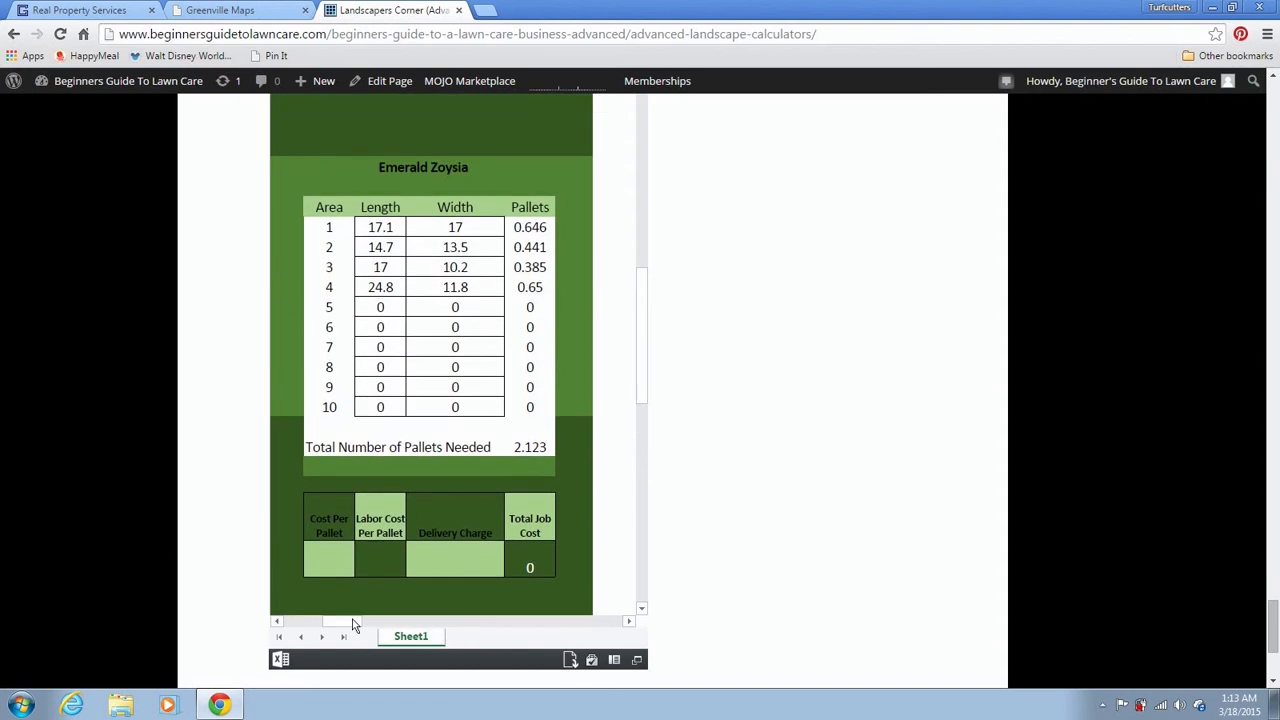
left_click_drag(352, 624, 318, 625)
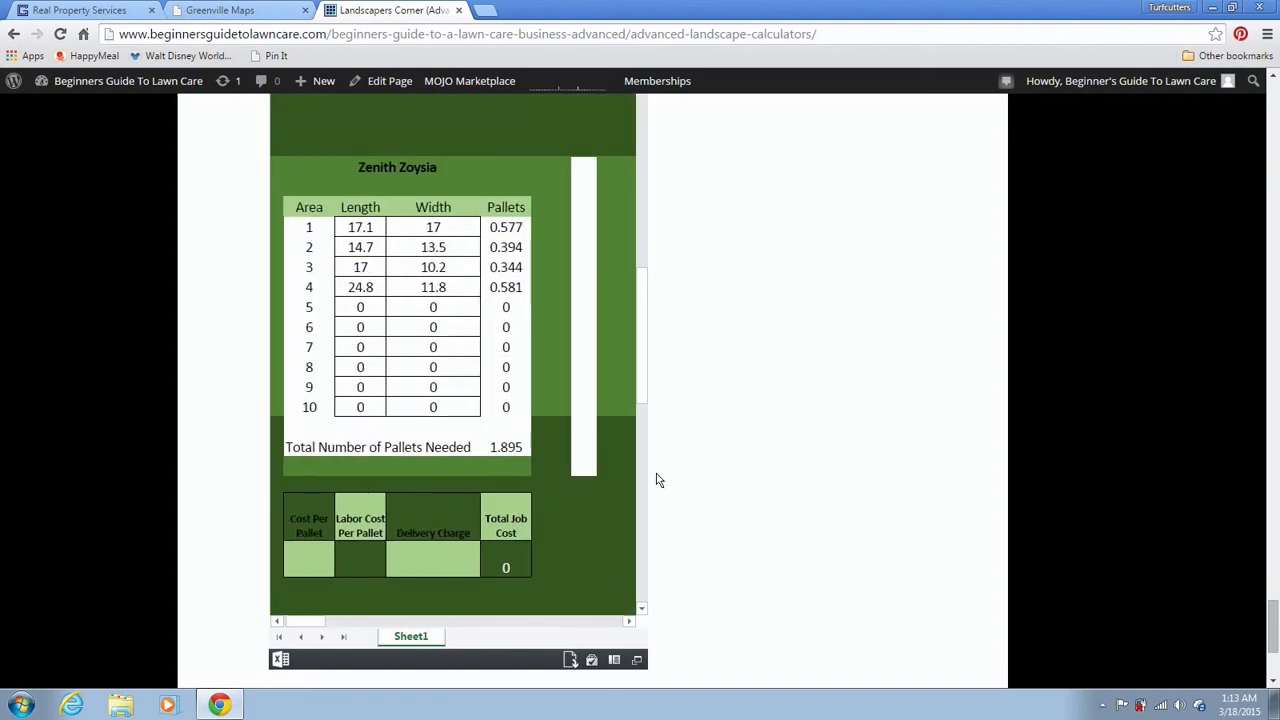
left_click_drag(637, 394, 660, 277)
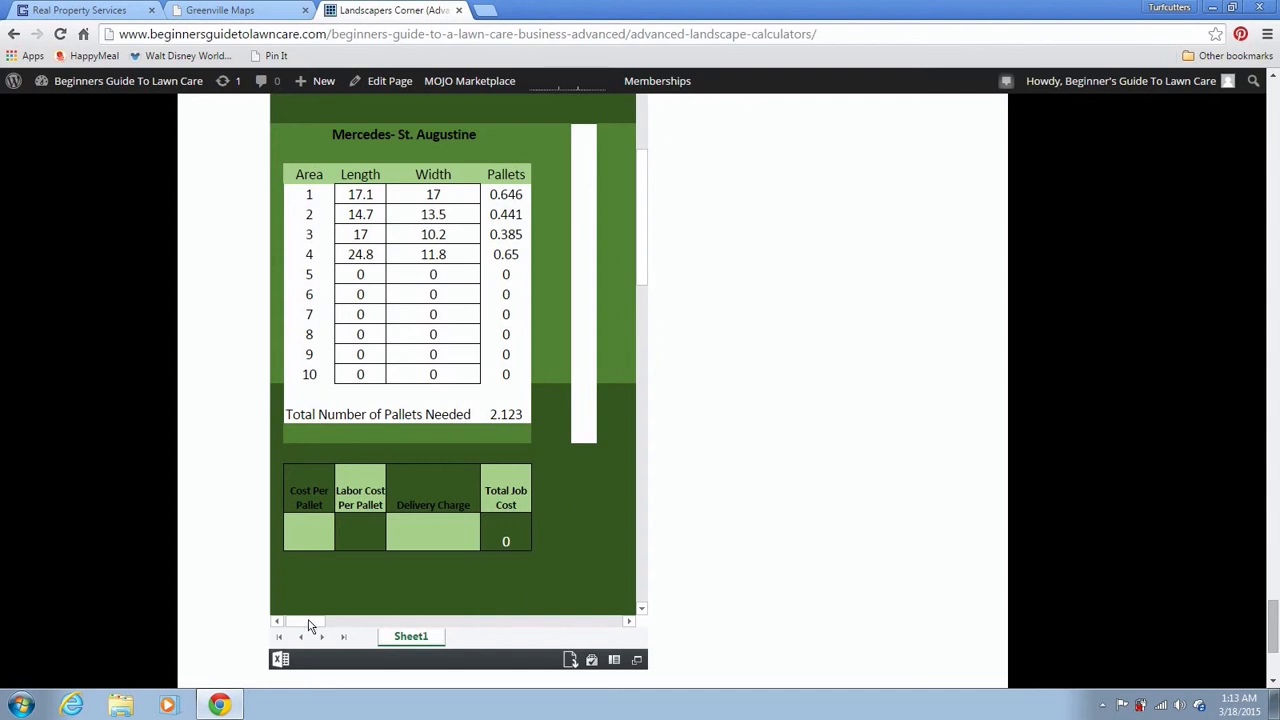
left_click_drag(314, 623, 355, 630)
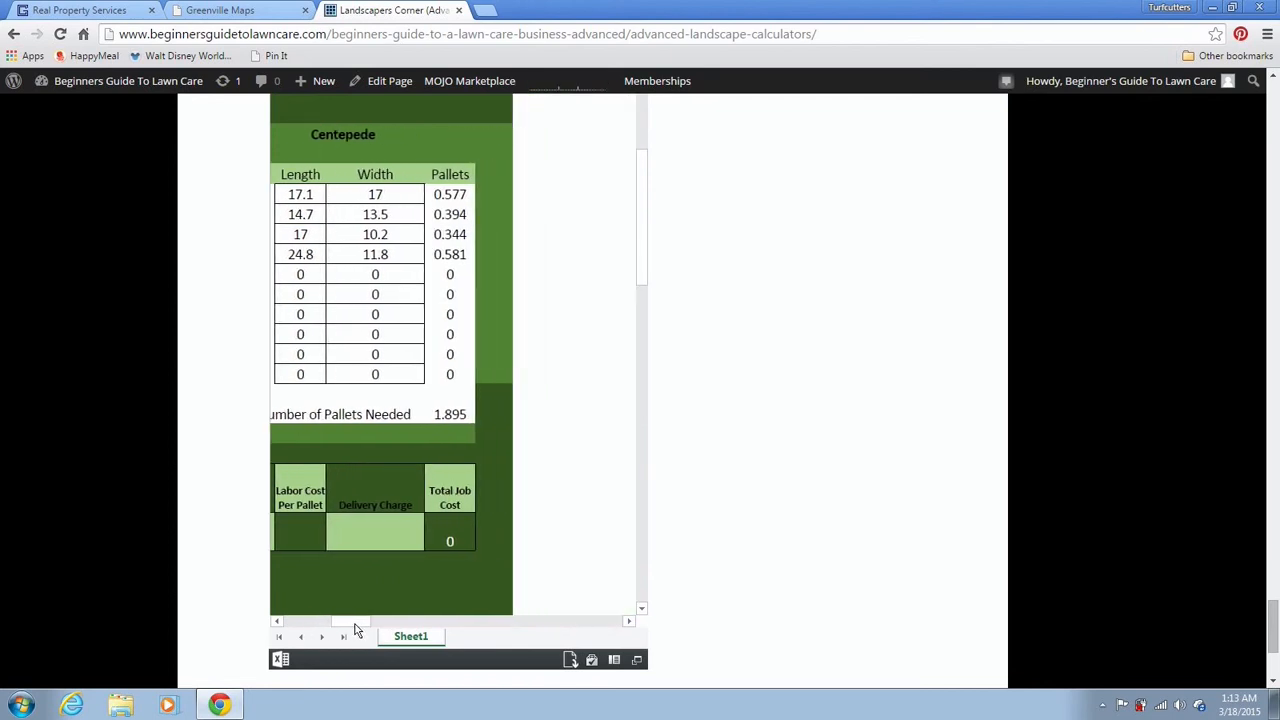
left_click_drag(646, 274, 648, 190)
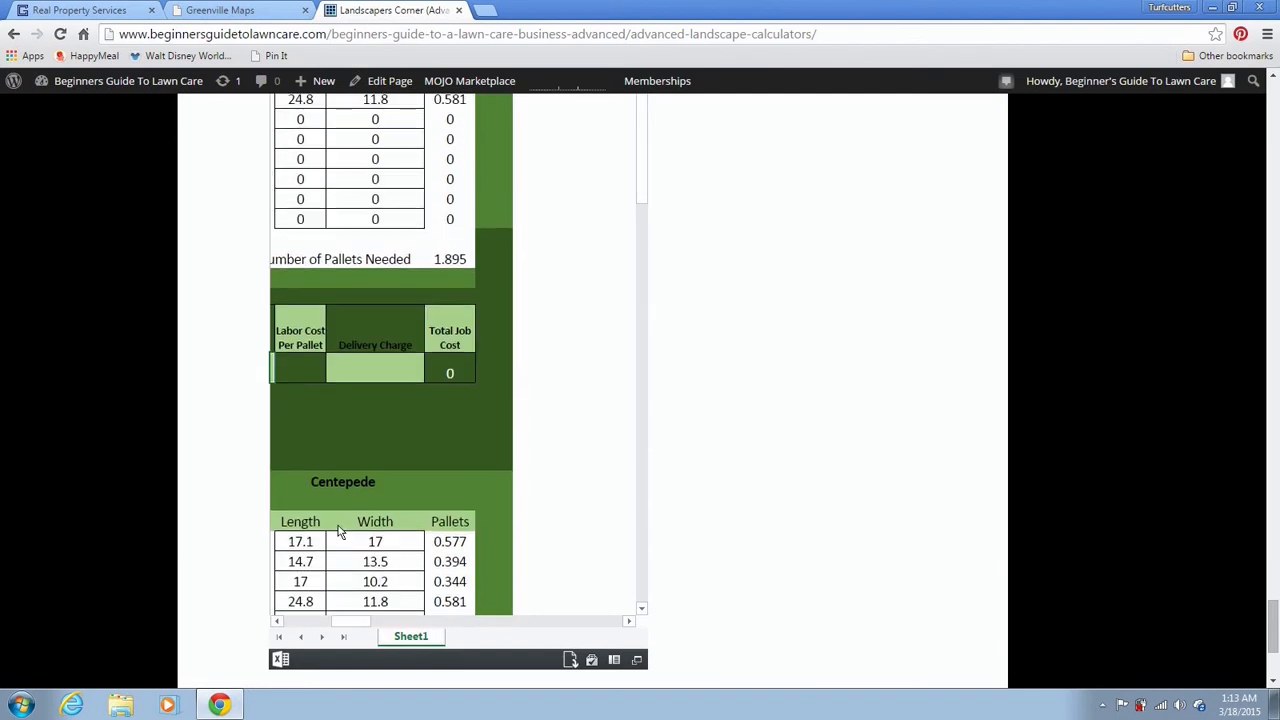
left_click_drag(352, 626, 341, 626)
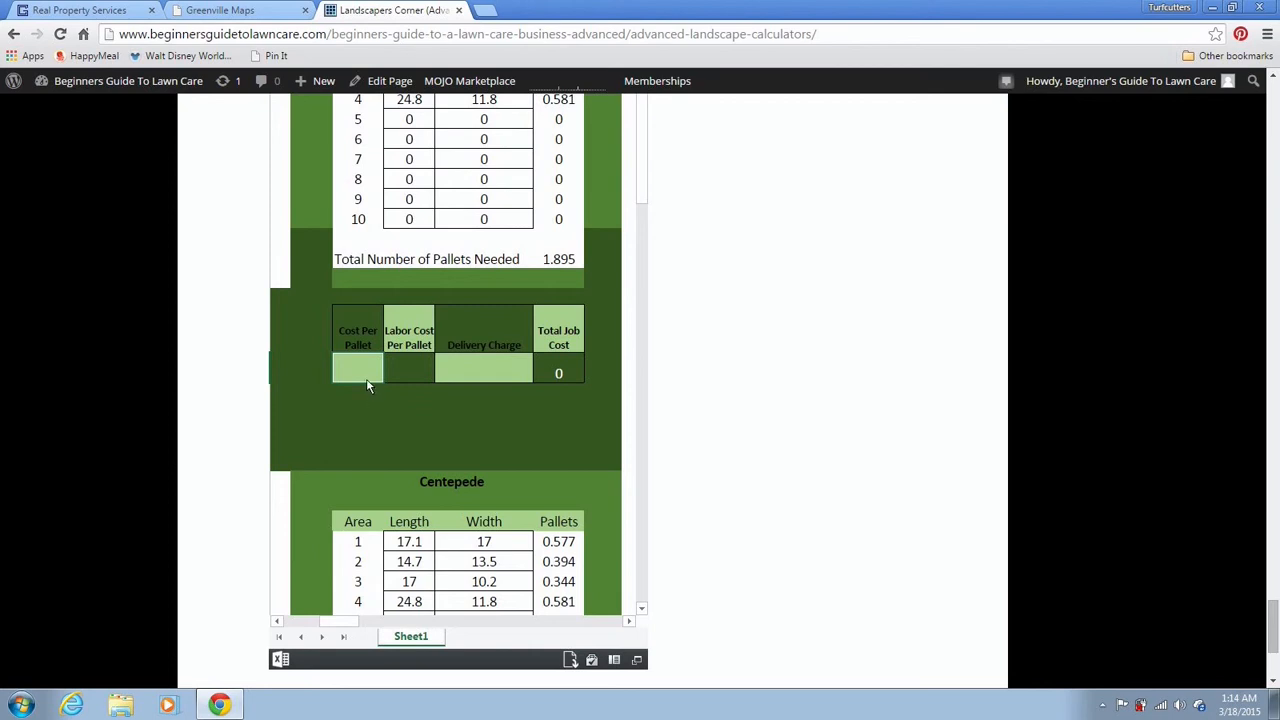
Enter 200 as the Cost Per Pallet, then change it to 220
double_click(381, 373)
type("200")
key("Tab")
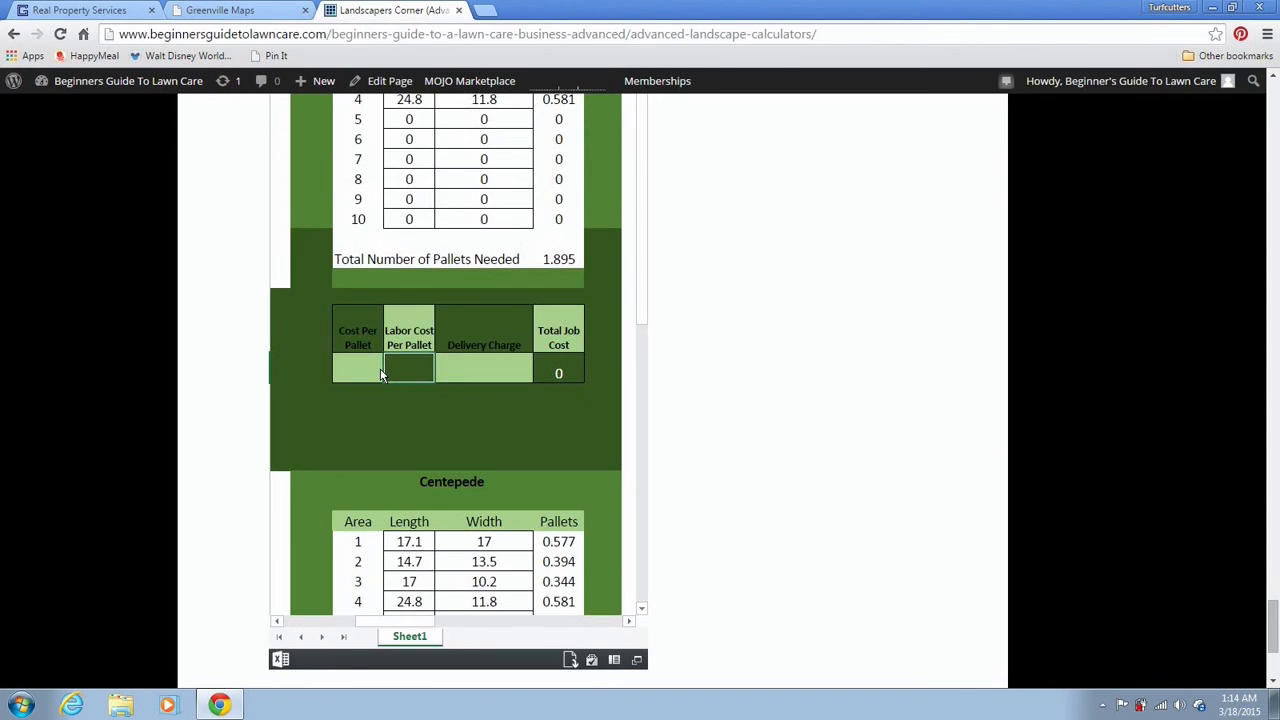
left_click(380, 374)
type("200")
key("Tab")
left_click(358, 376)
type("220")
key("Tab")
Enter a labor cost of 200 per pallet in the lawn care calculator
type("200")
key("Tab")
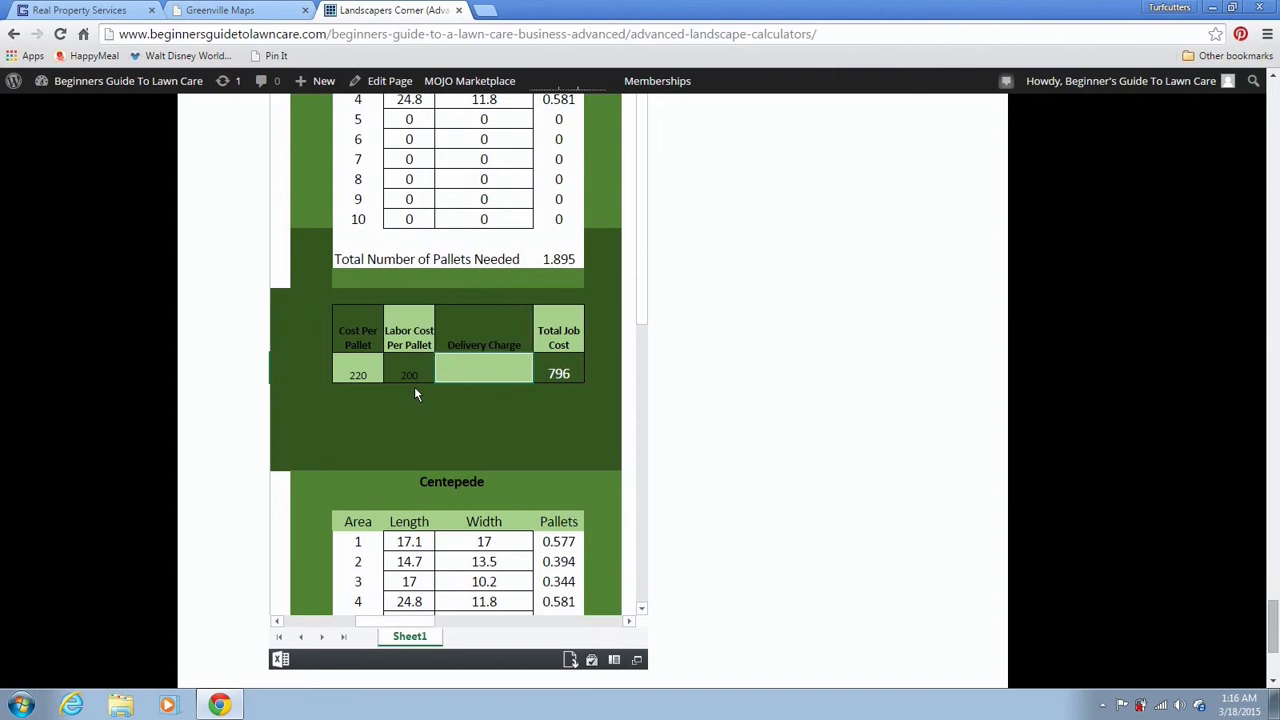
key("Tab")
key("shift+Tab")
Add a 50 delivery charge for a total job cost of 846, then return to the Greenville Maps parcel
type("50")
key("Return")
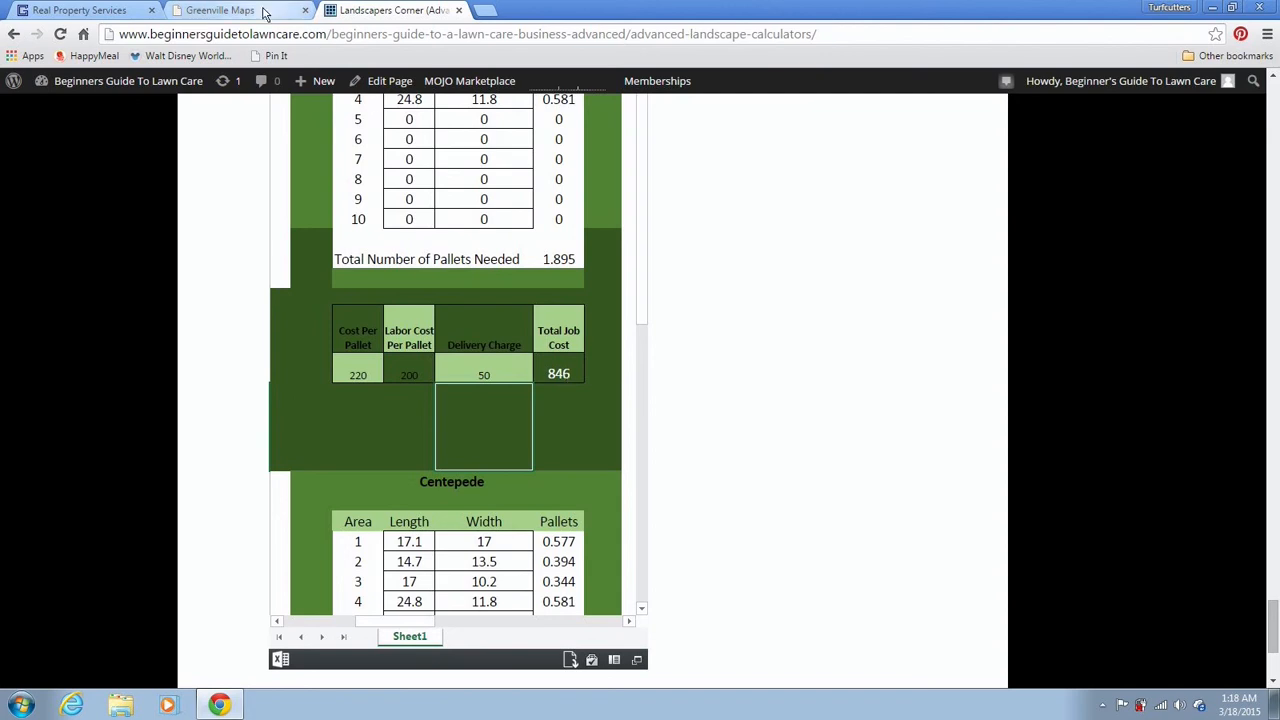
left_click(225, 10)
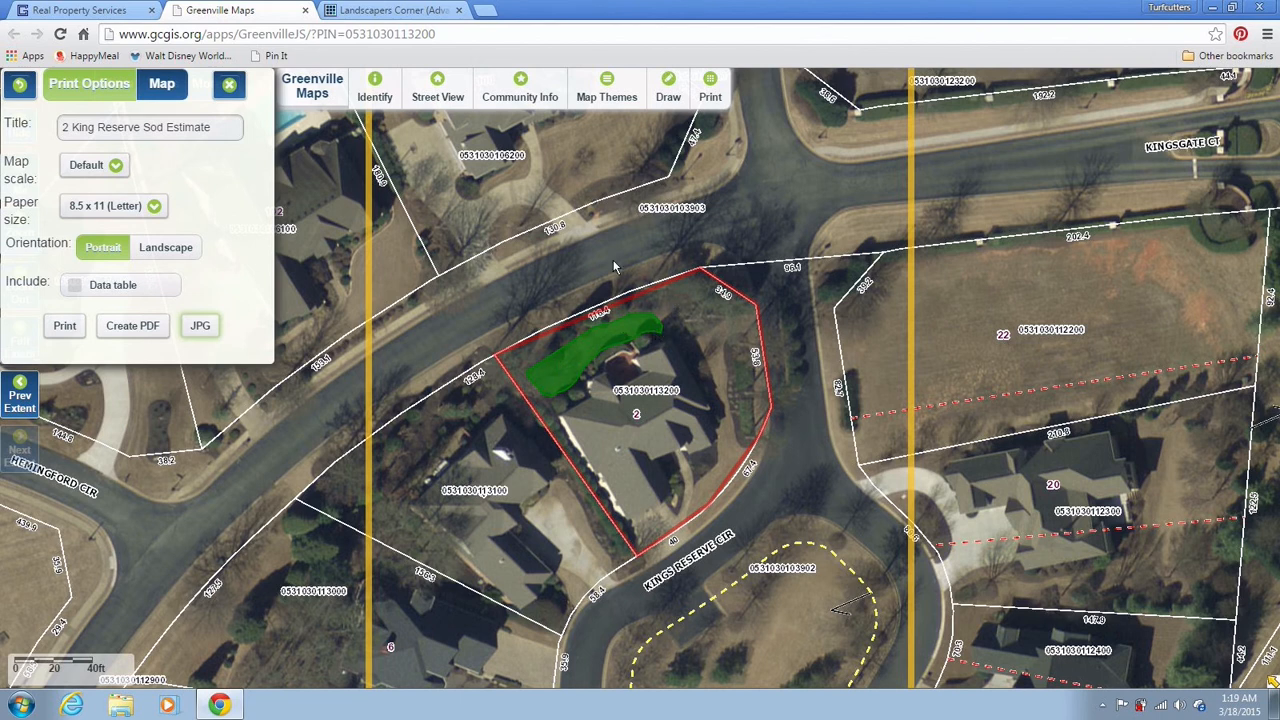
Return to the sod calculator showing the 846 Total Job Cost and open a file window
left_click(428, 12)
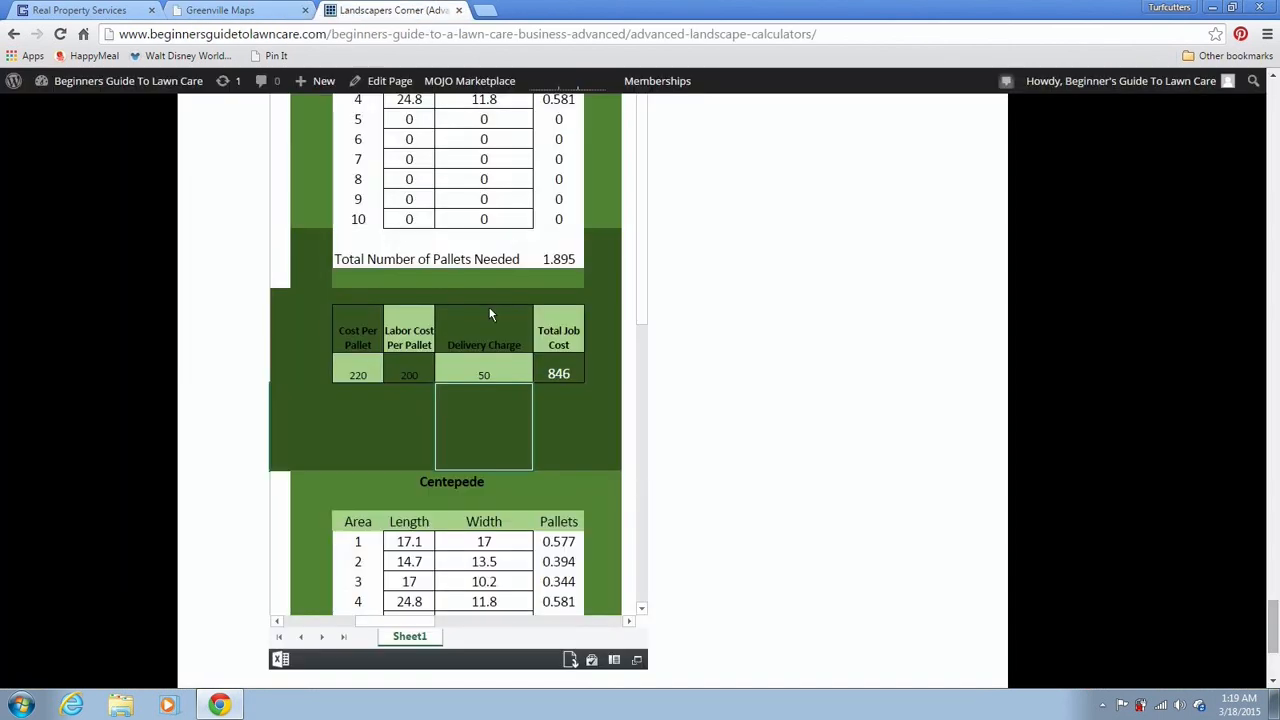
left_click(560, 374)
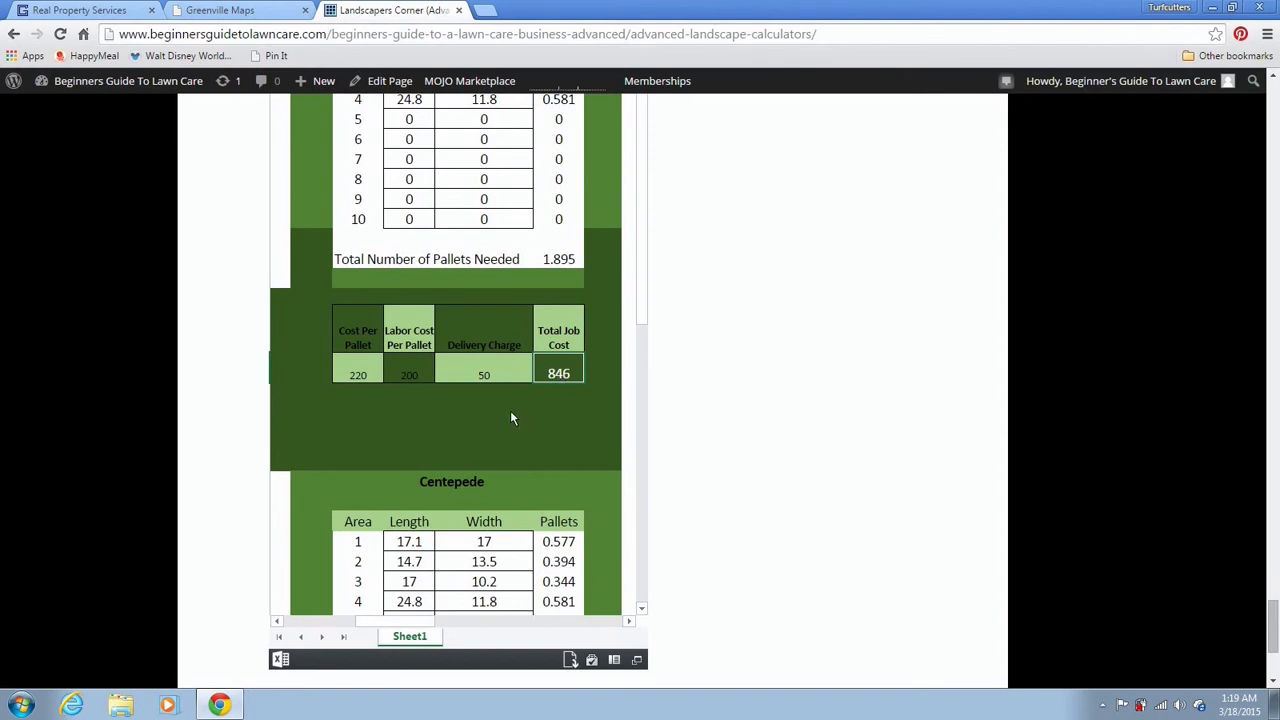
left_click(121, 706)
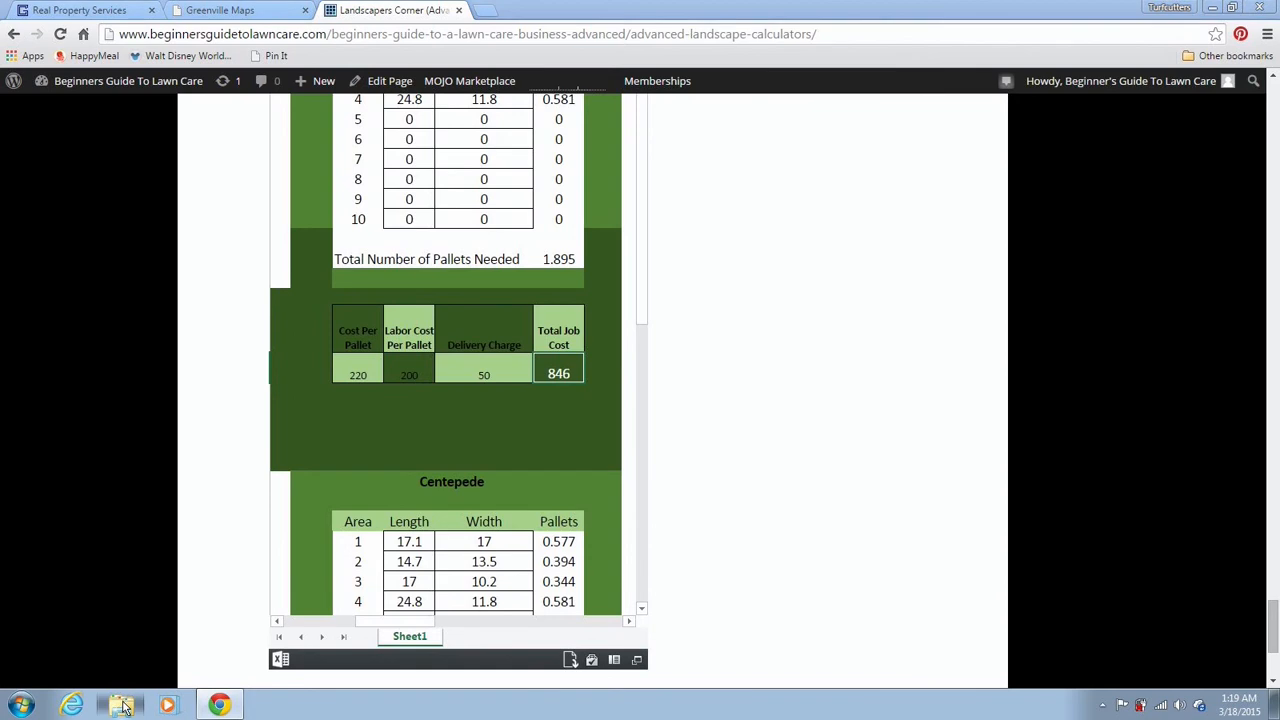
Open Per Service Estimate Template from Documents > TURFcutters Lawncare > Lawn Care How To
left_click(518, 260)
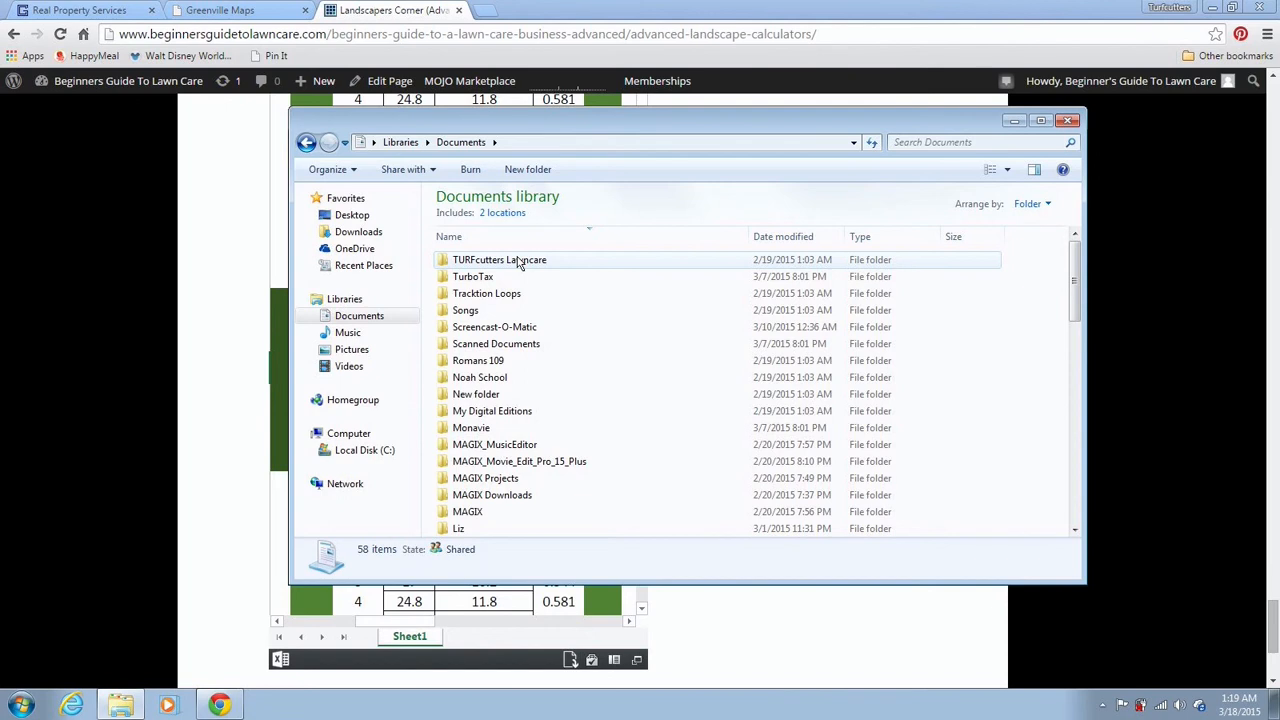
double_click(518, 260)
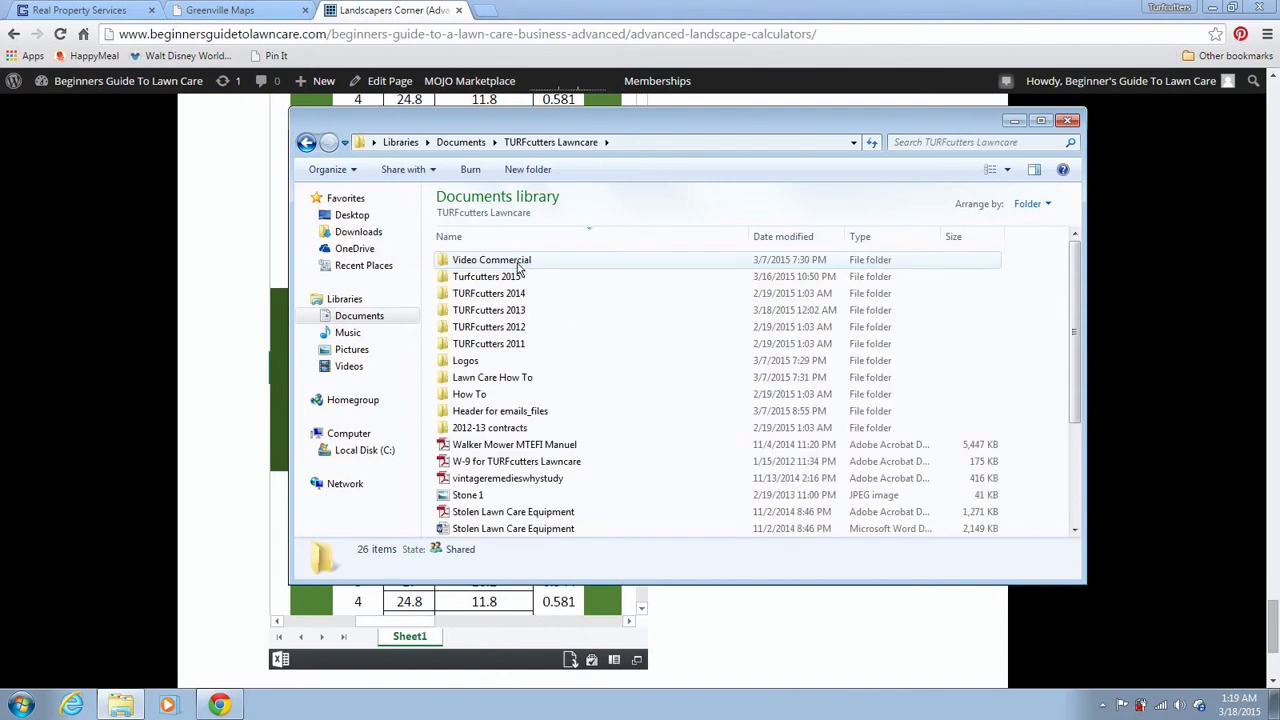
double_click(534, 377)
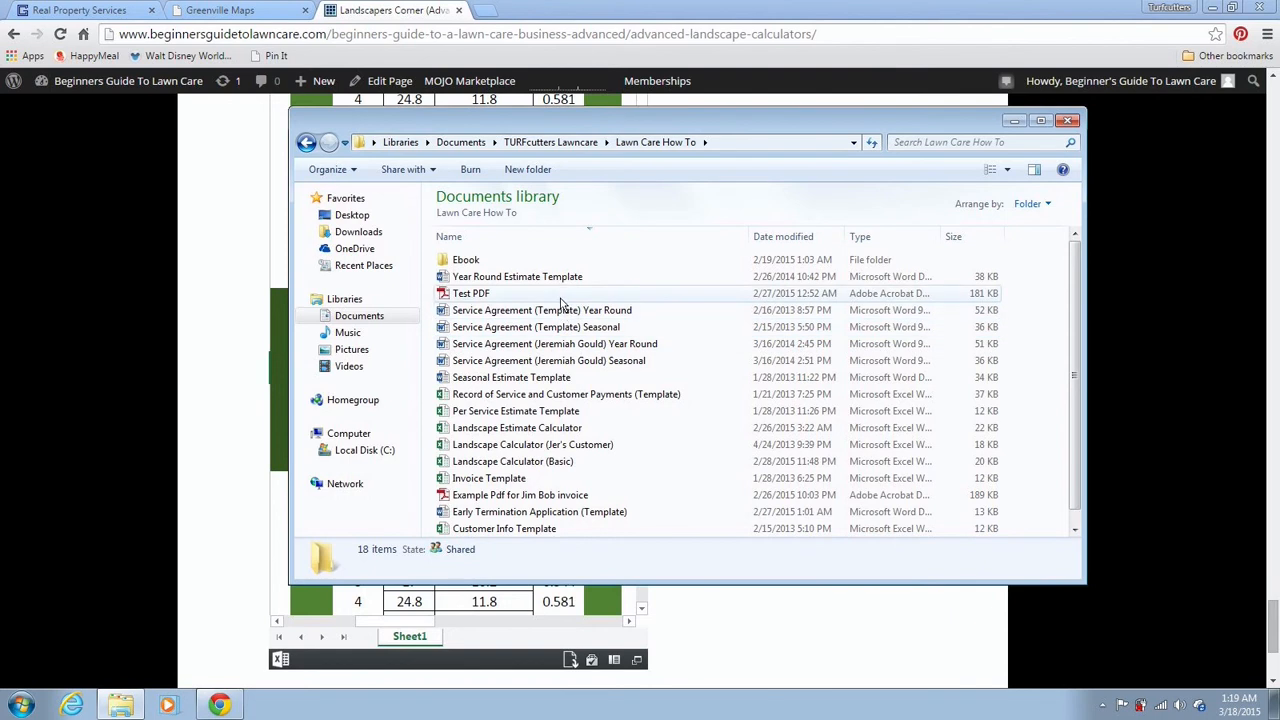
left_click(548, 417)
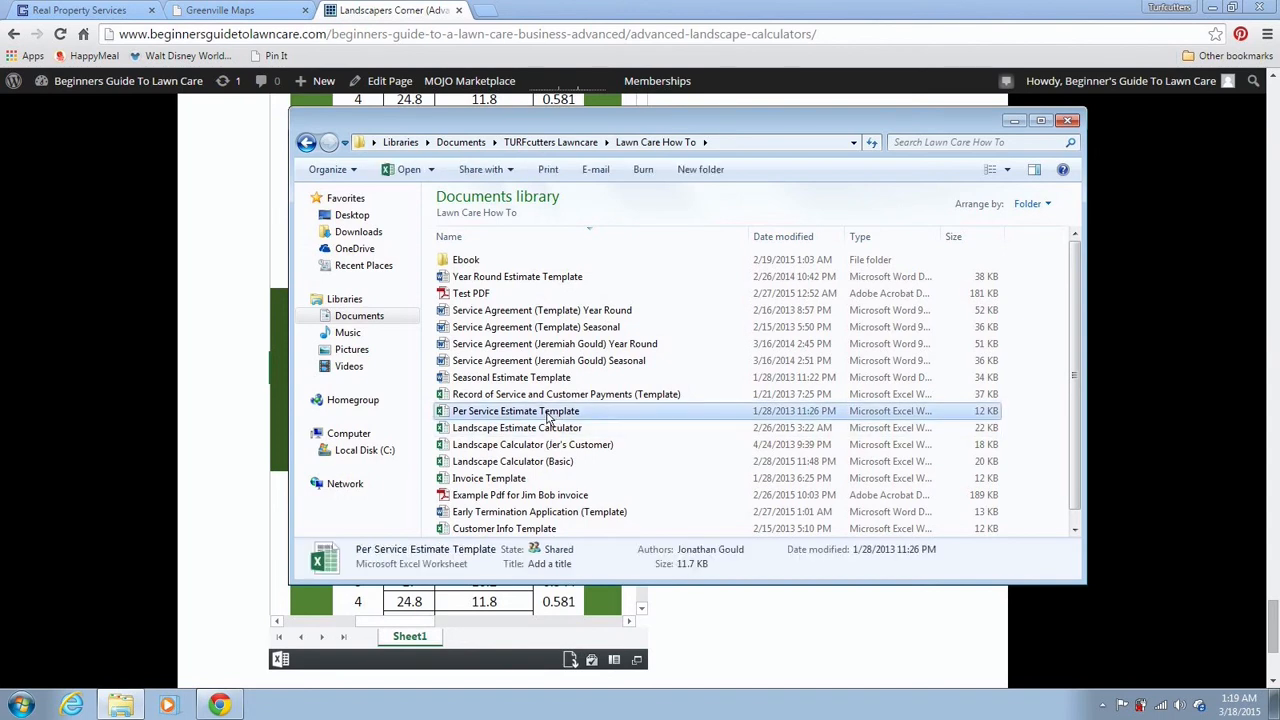
double_click(547, 417)
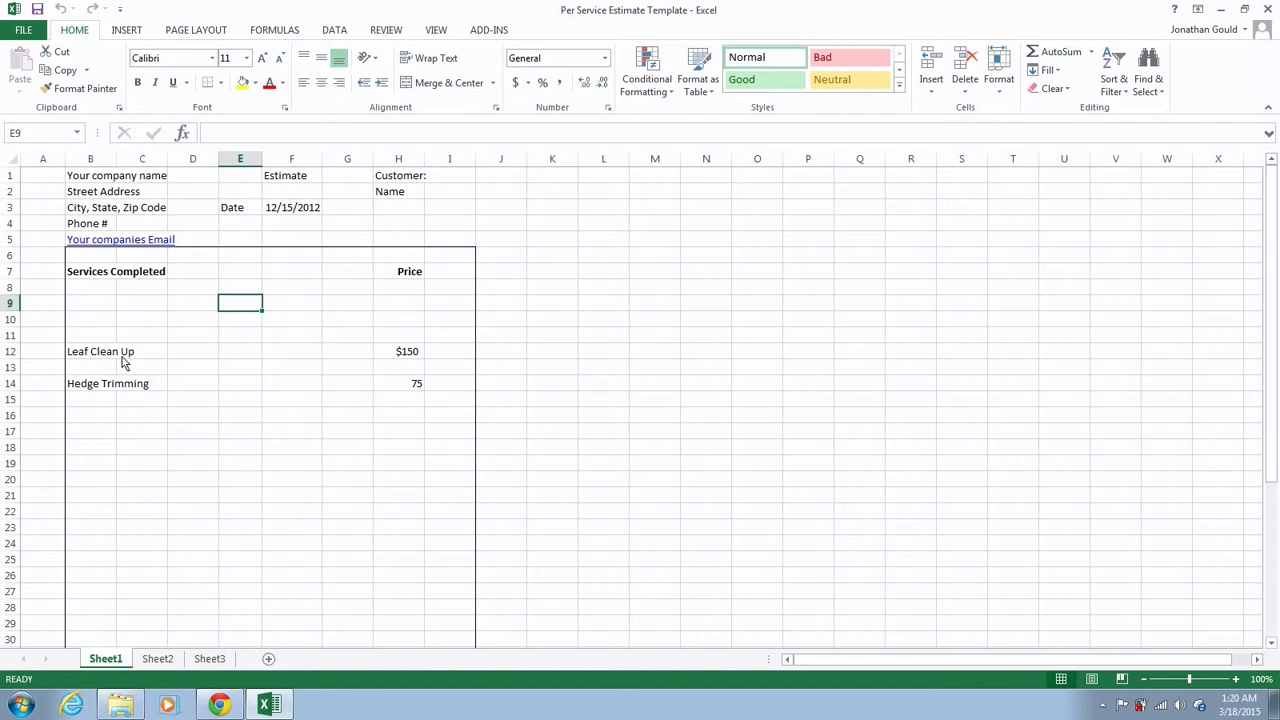
Date the estimate 3/18/2015 in F3 and put Turfcutters Lawncare in B1
left_click(279, 213)
type("3")
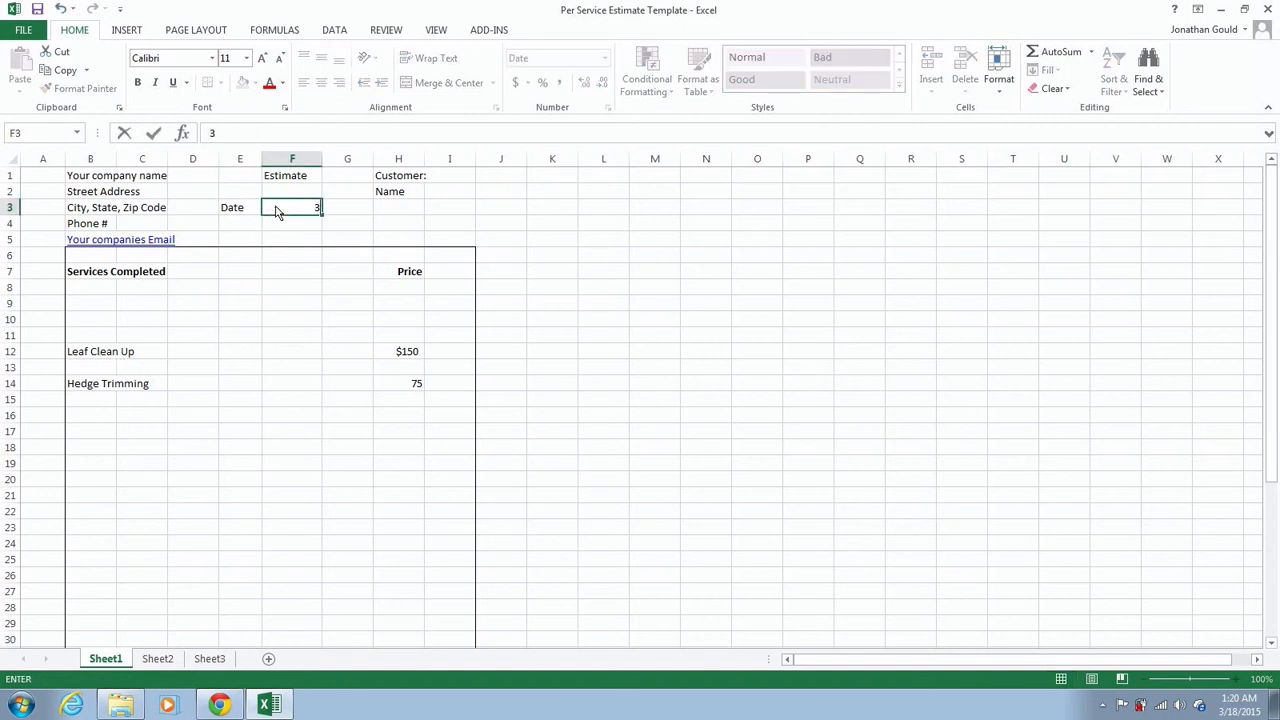
type("/18/2015")
left_click(290, 181)
left_click(390, 195)
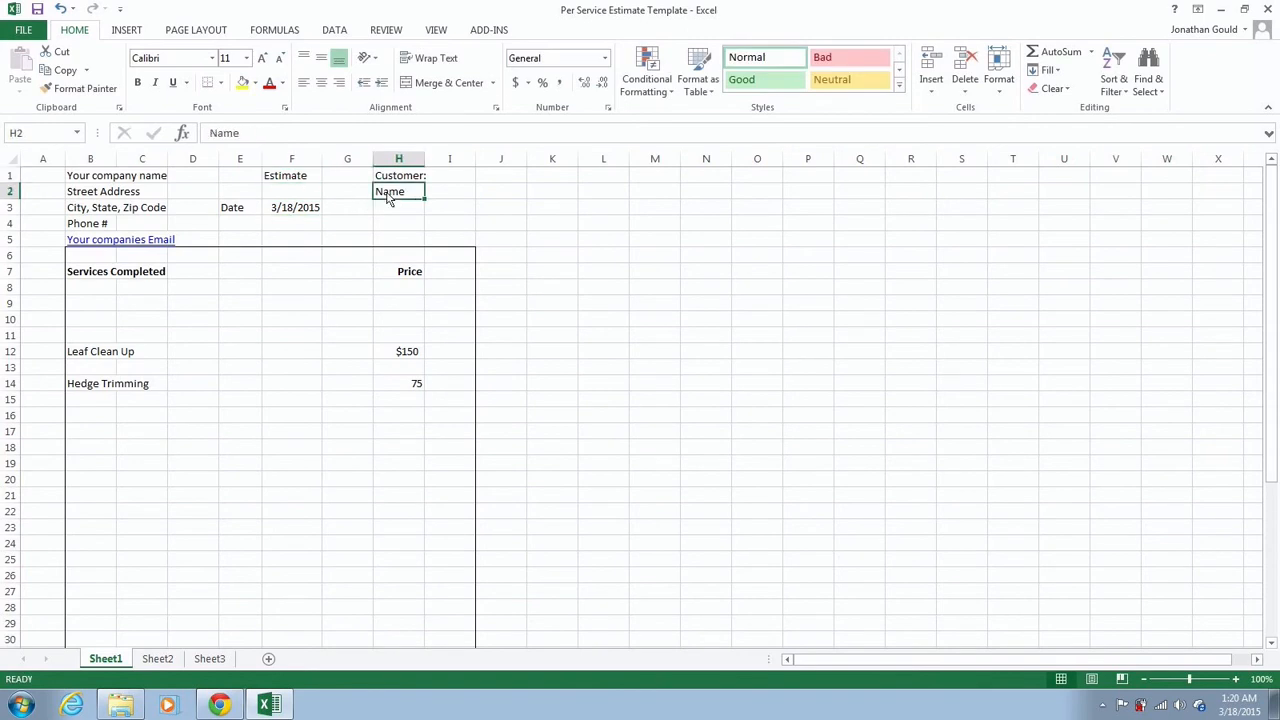
left_click(91, 179)
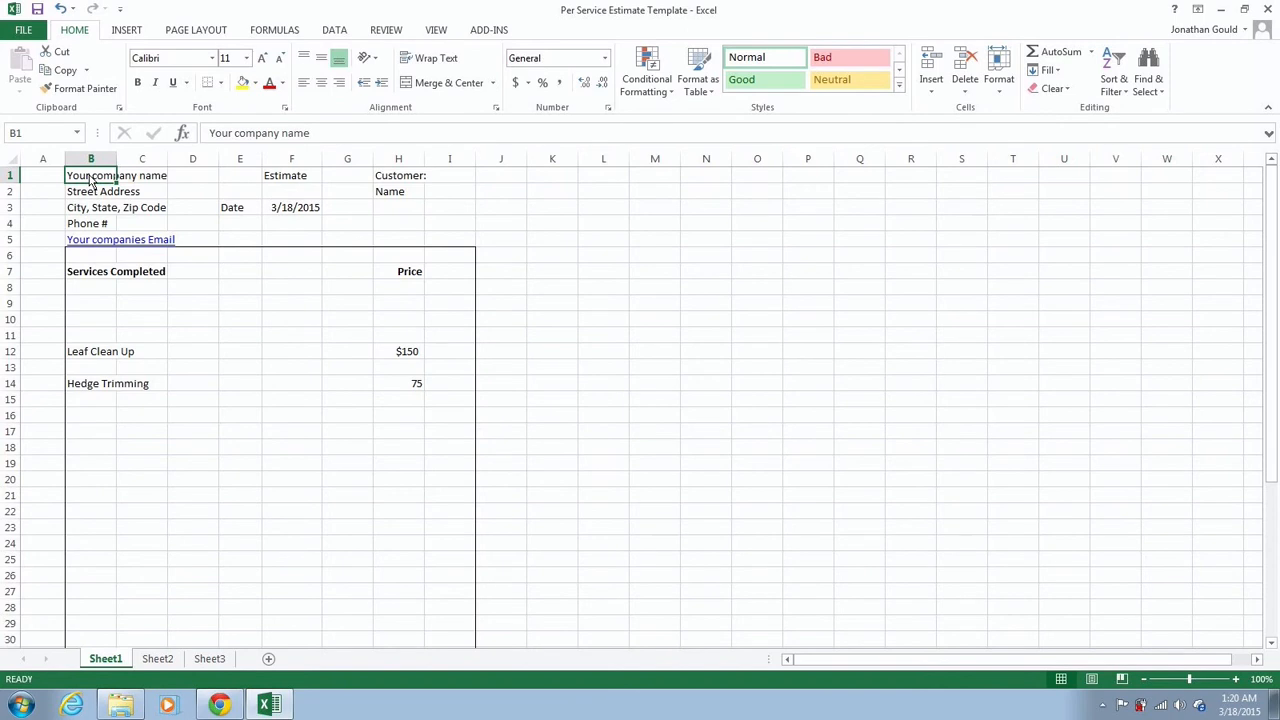
type("Turfcut")
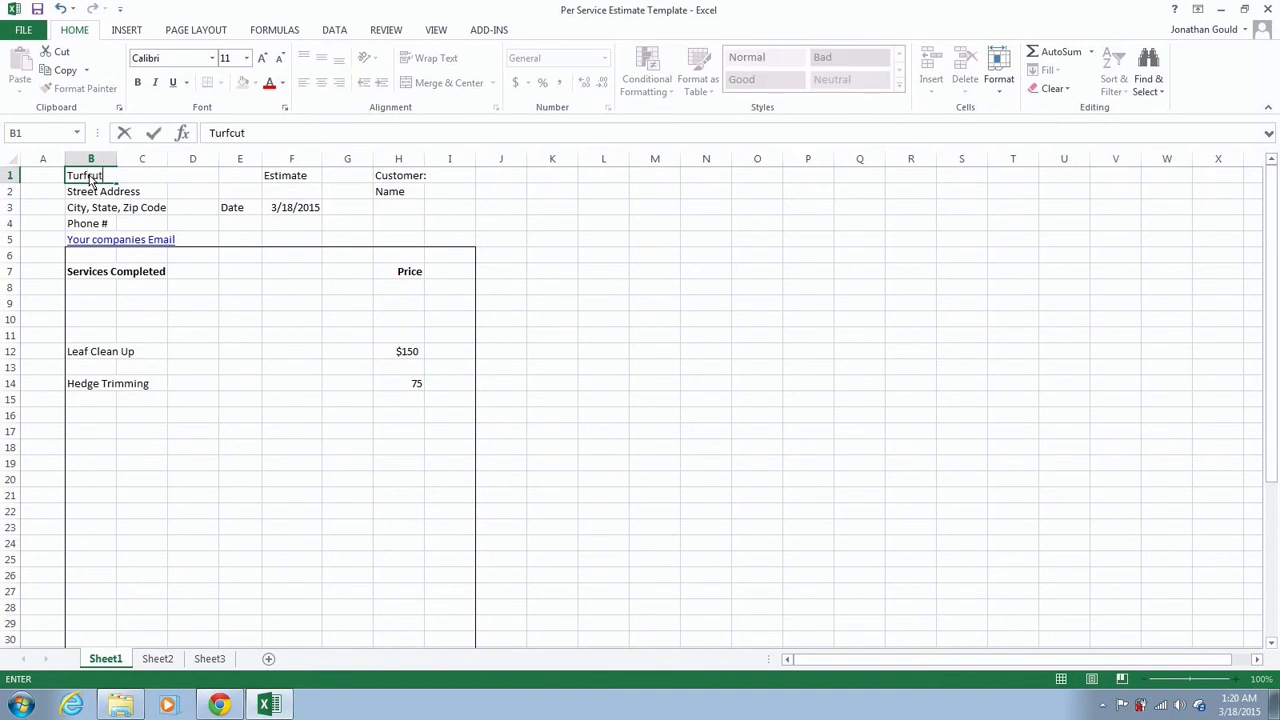
type("ters Lawncare")
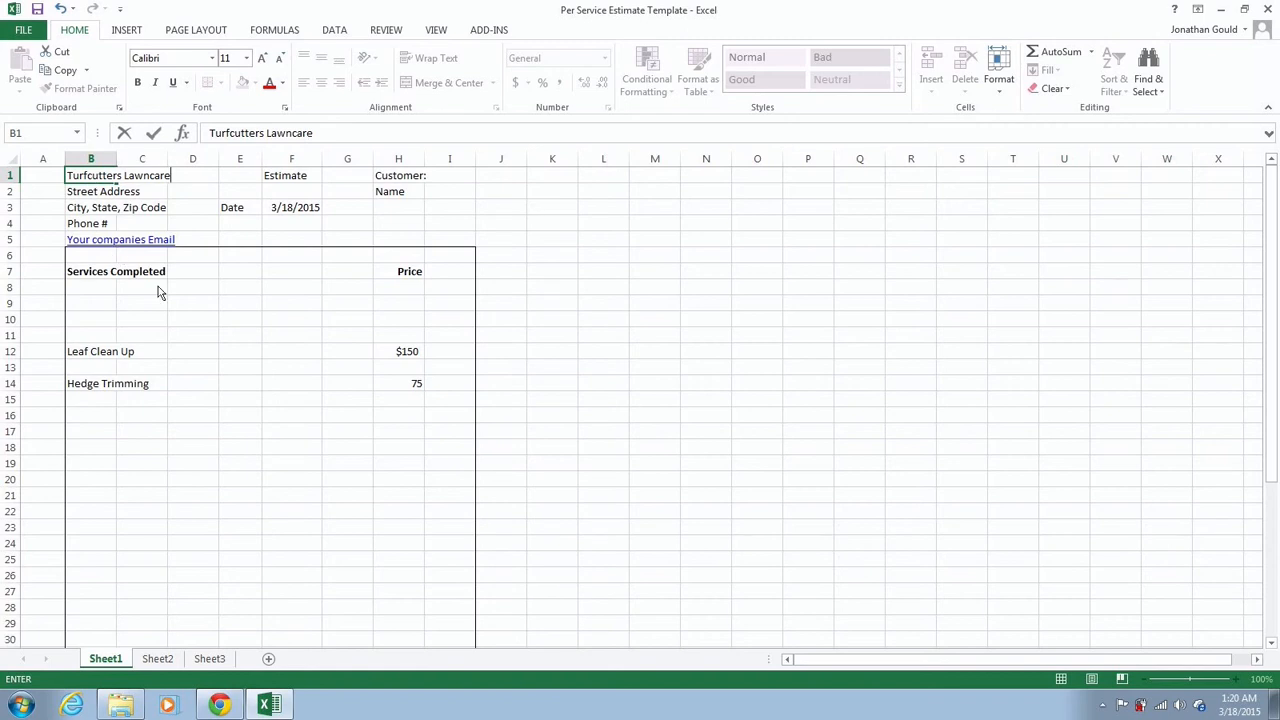
Clear the old Leaf Clean Up and Hedge Trimming entries and their $150 and 75 prices
left_click(88, 357)
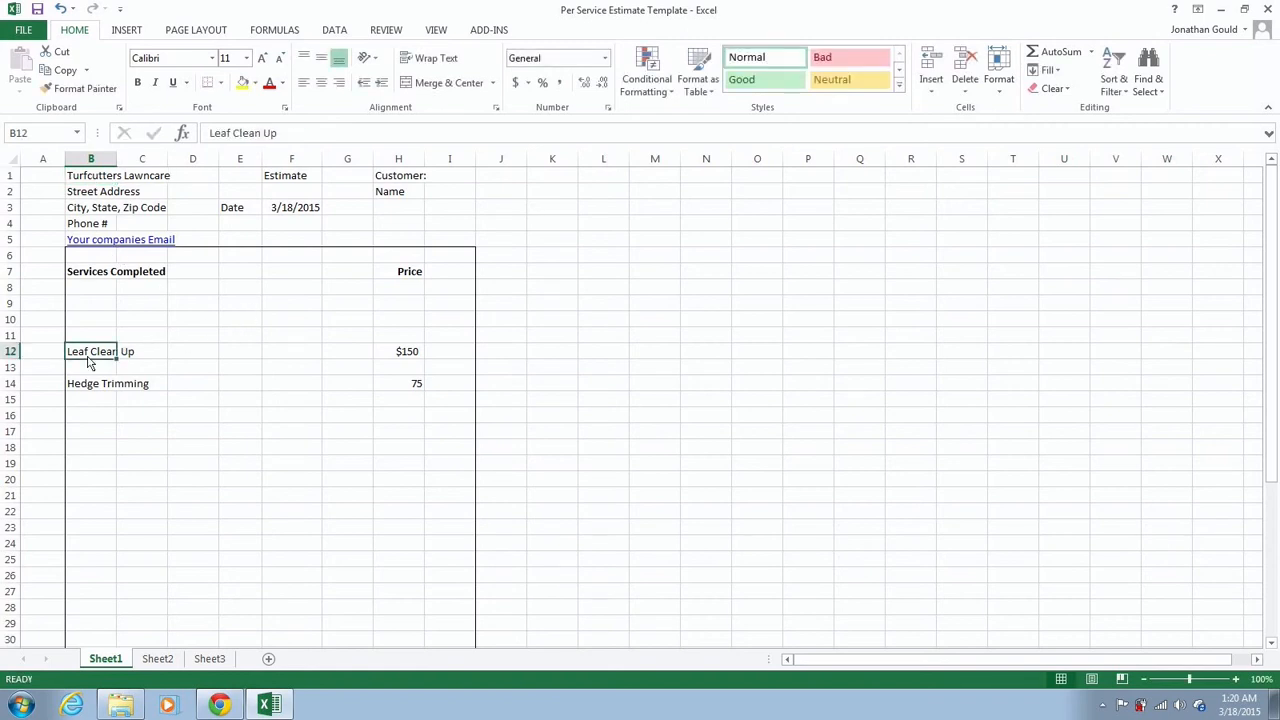
left_click(81, 389)
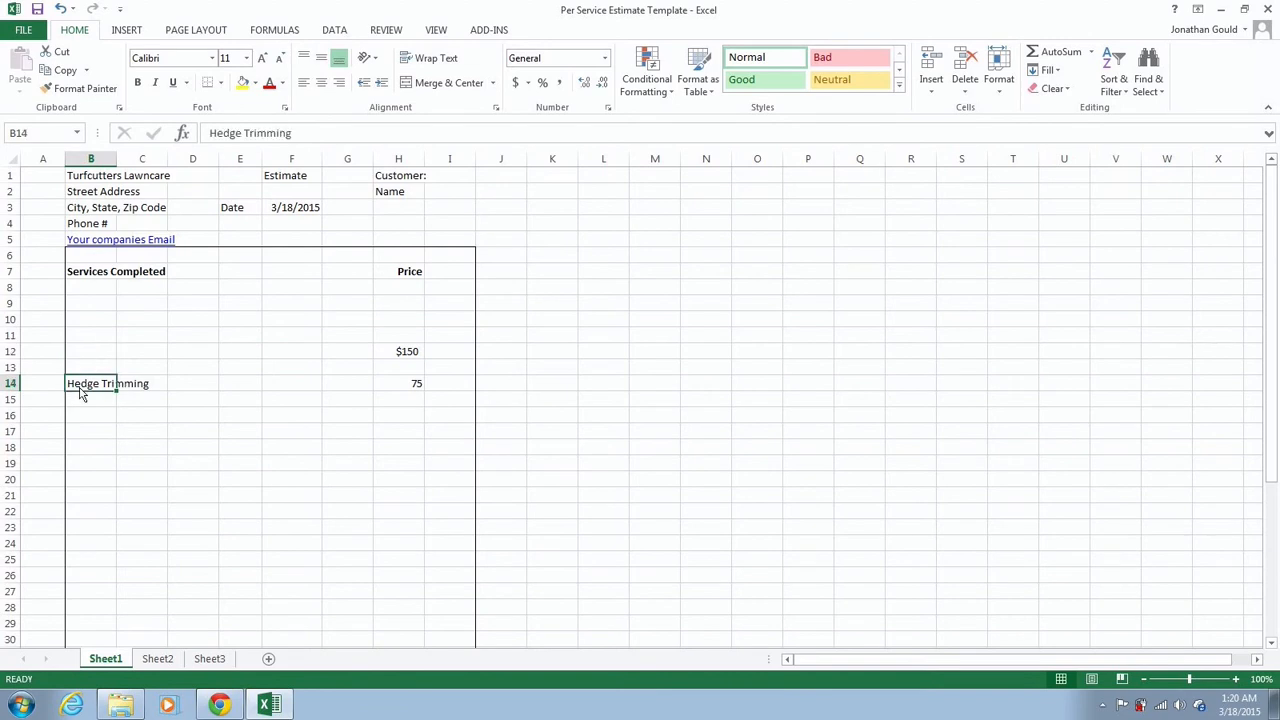
key("Delete")
left_click(391, 357)
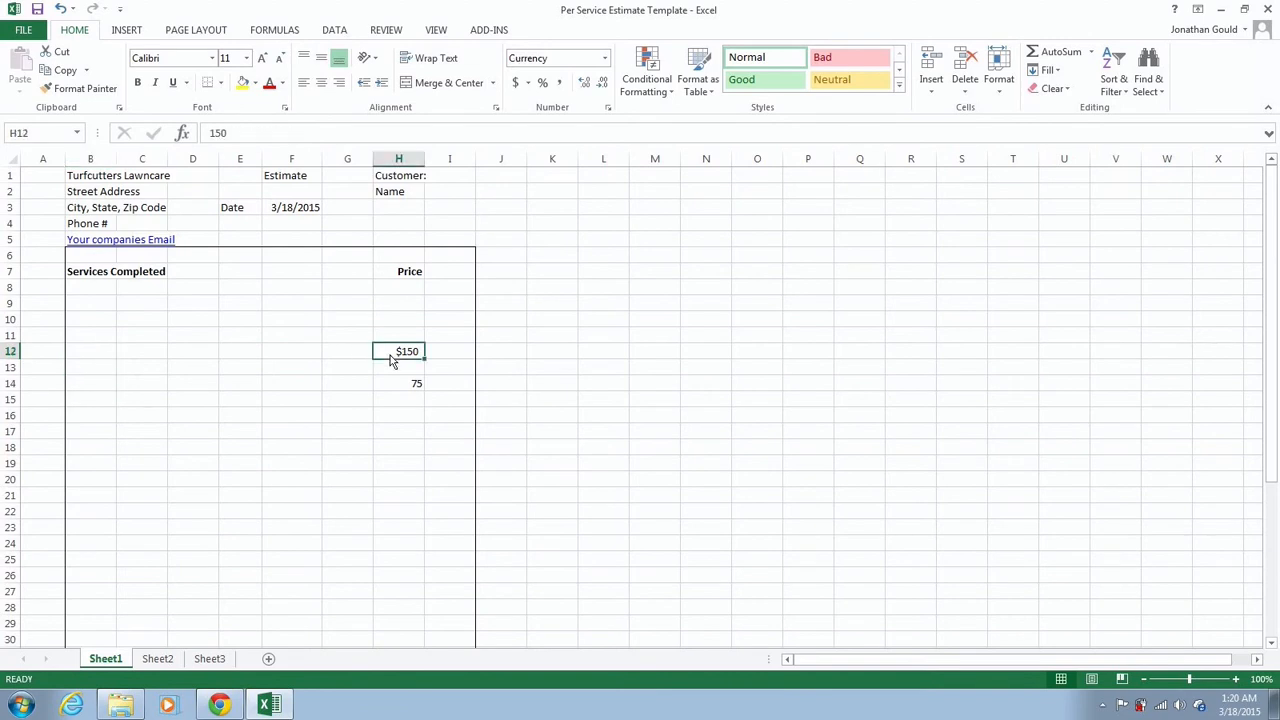
key("Delete")
left_click(399, 387)
key("Delete")
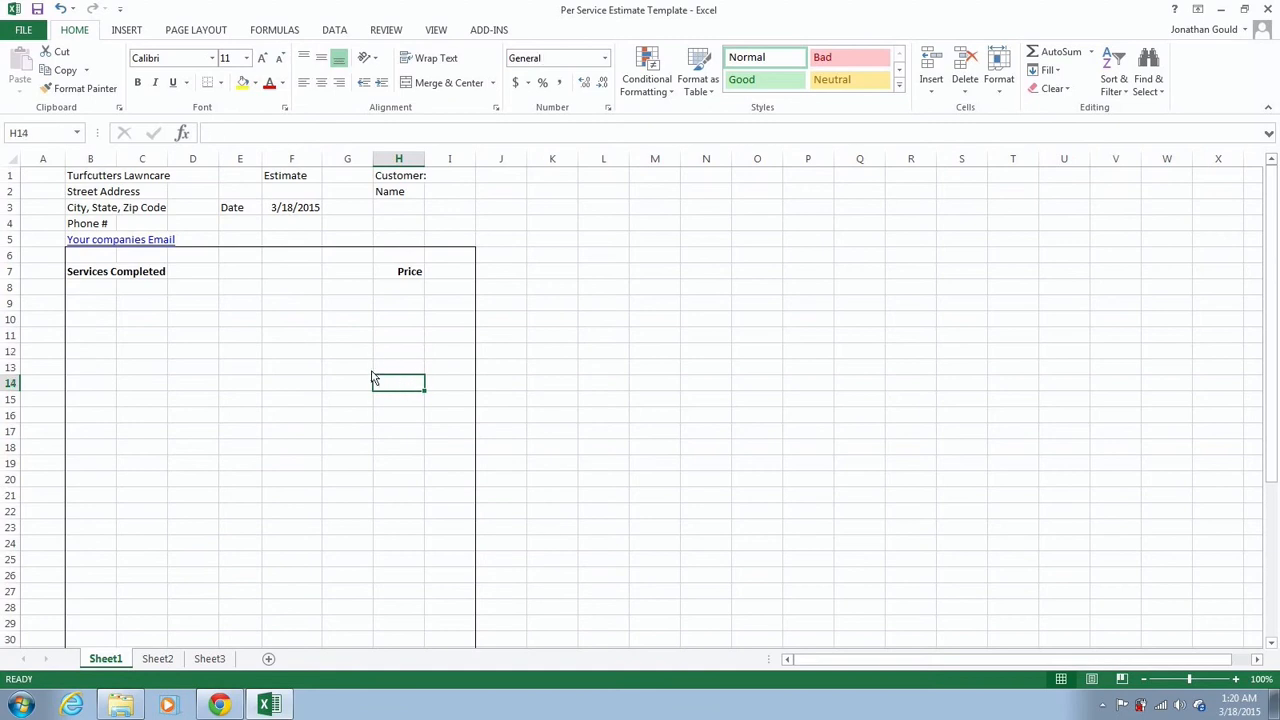
left_click(88, 343)
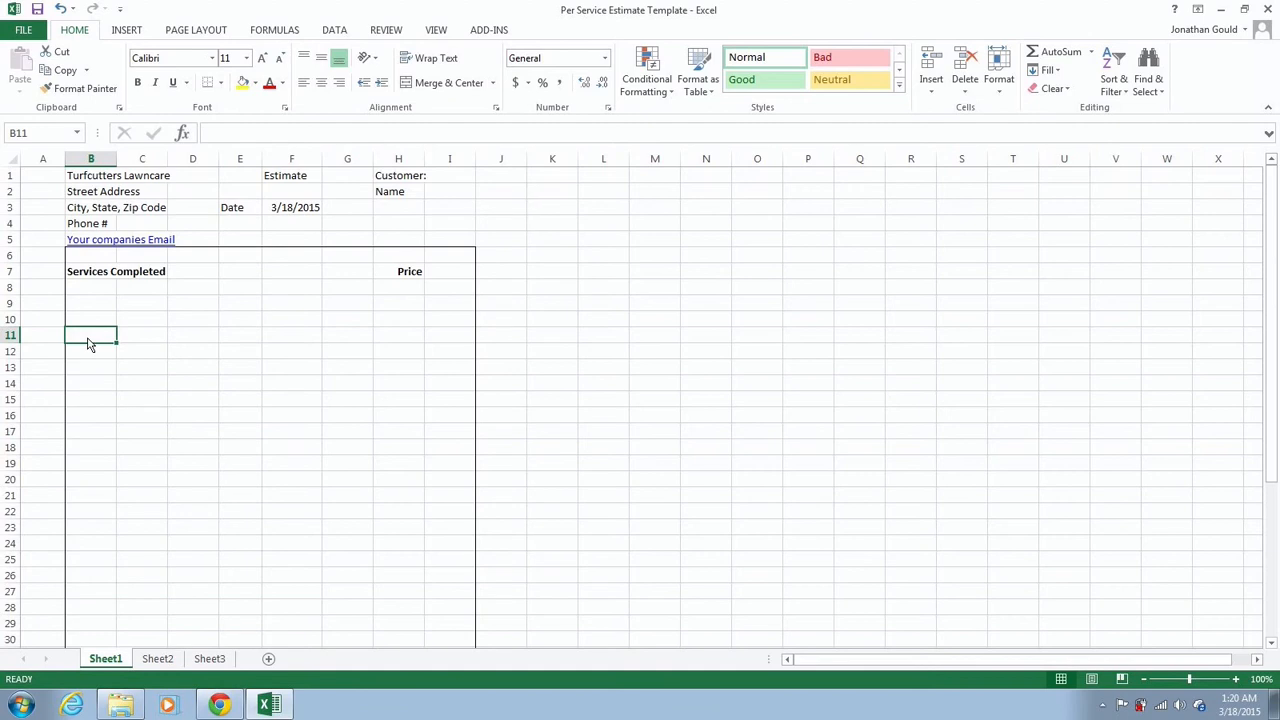
Add 'Sod Installation- Tall Fescue' with the note '*Includes labor, delivery, and price of sod'
type("Sod")
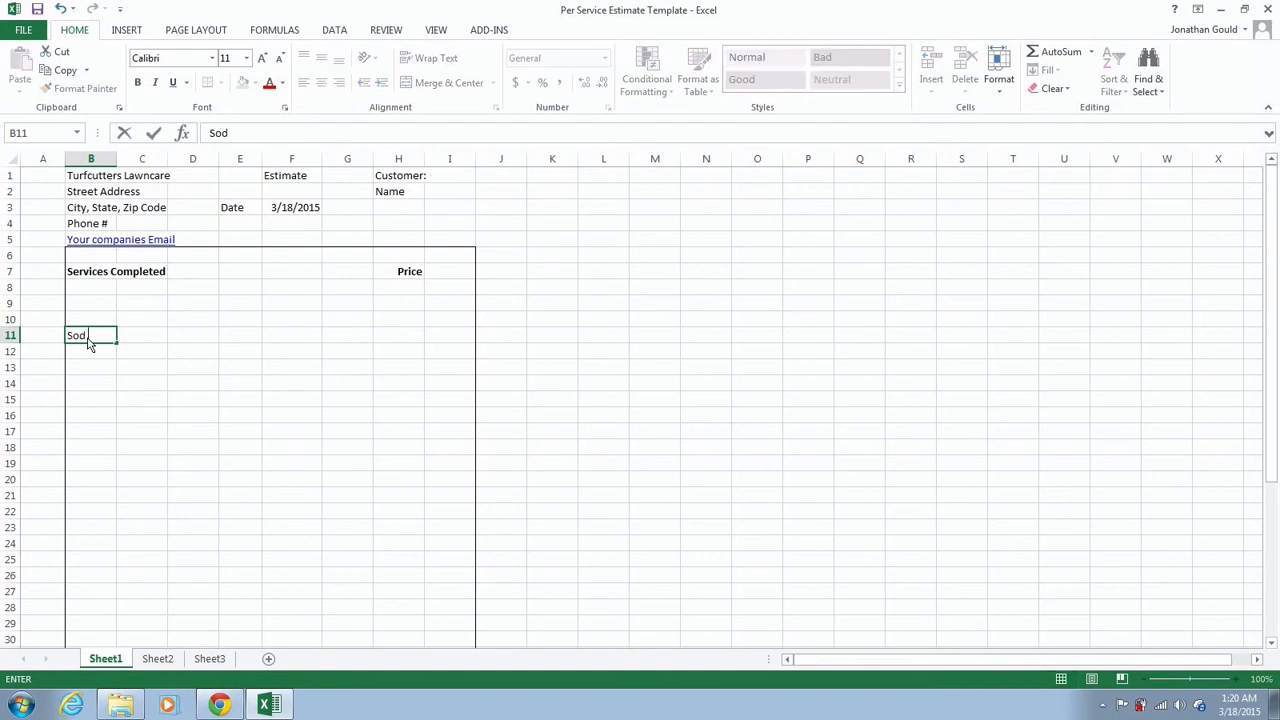
type(" Installation")
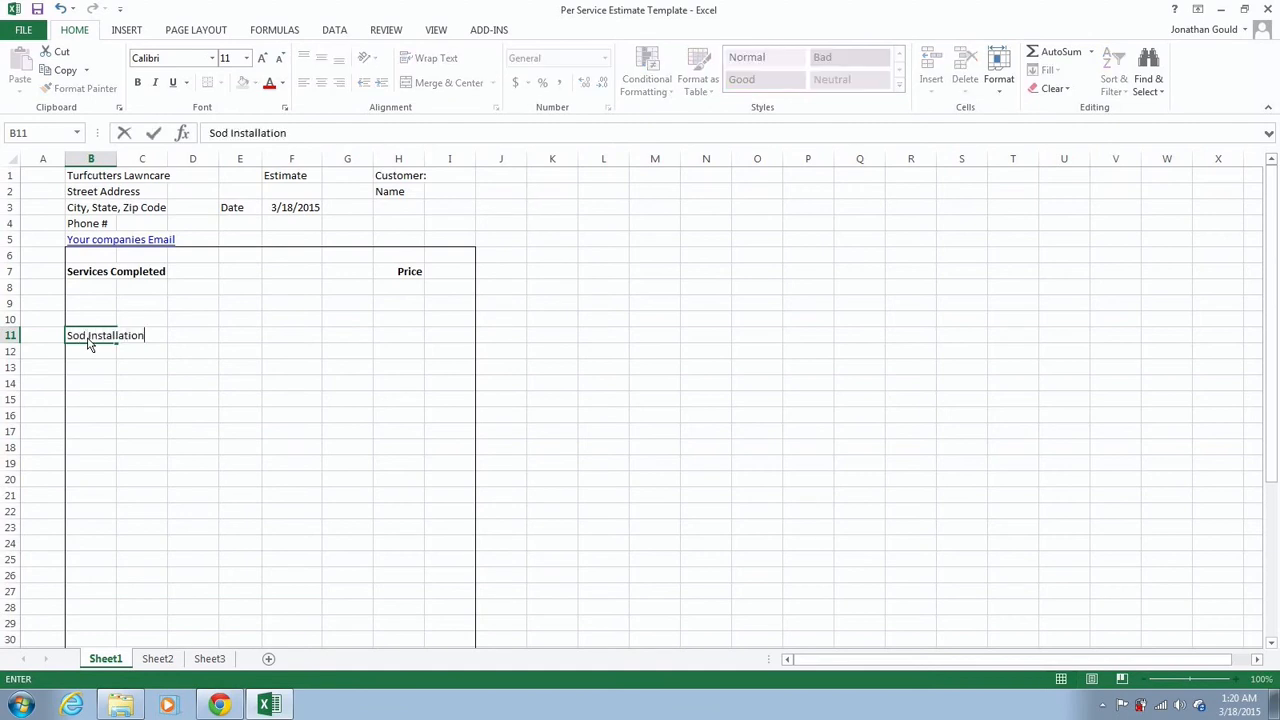
type("- Tall Fescue")
key("Return")
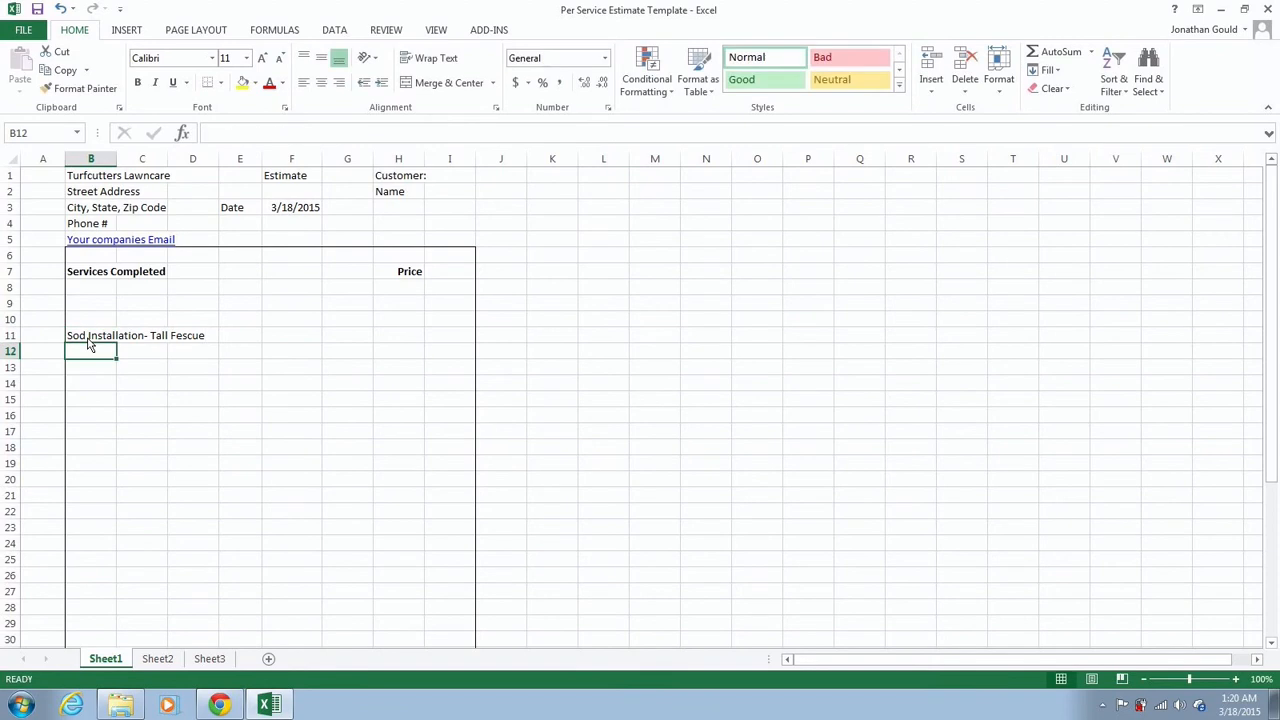
type("*Inc")
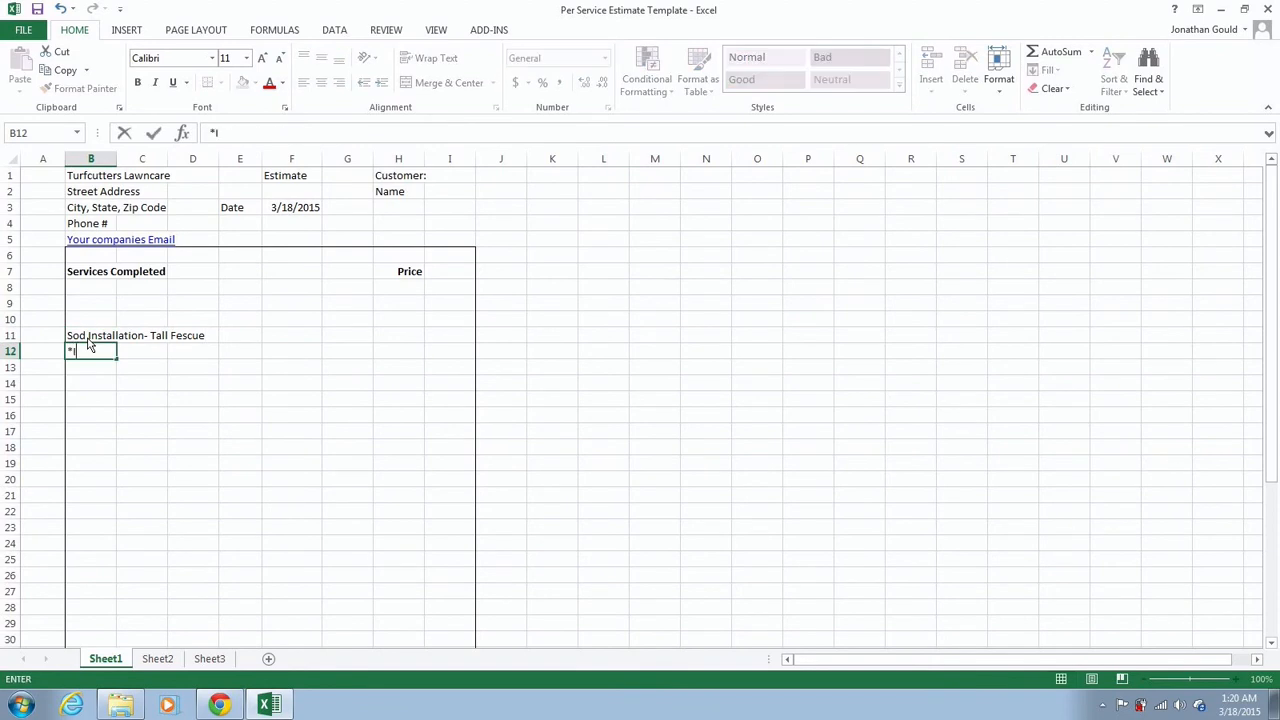
key("BackSpace")
key("BackSpace")
type("ncludes labor,")
type("de")
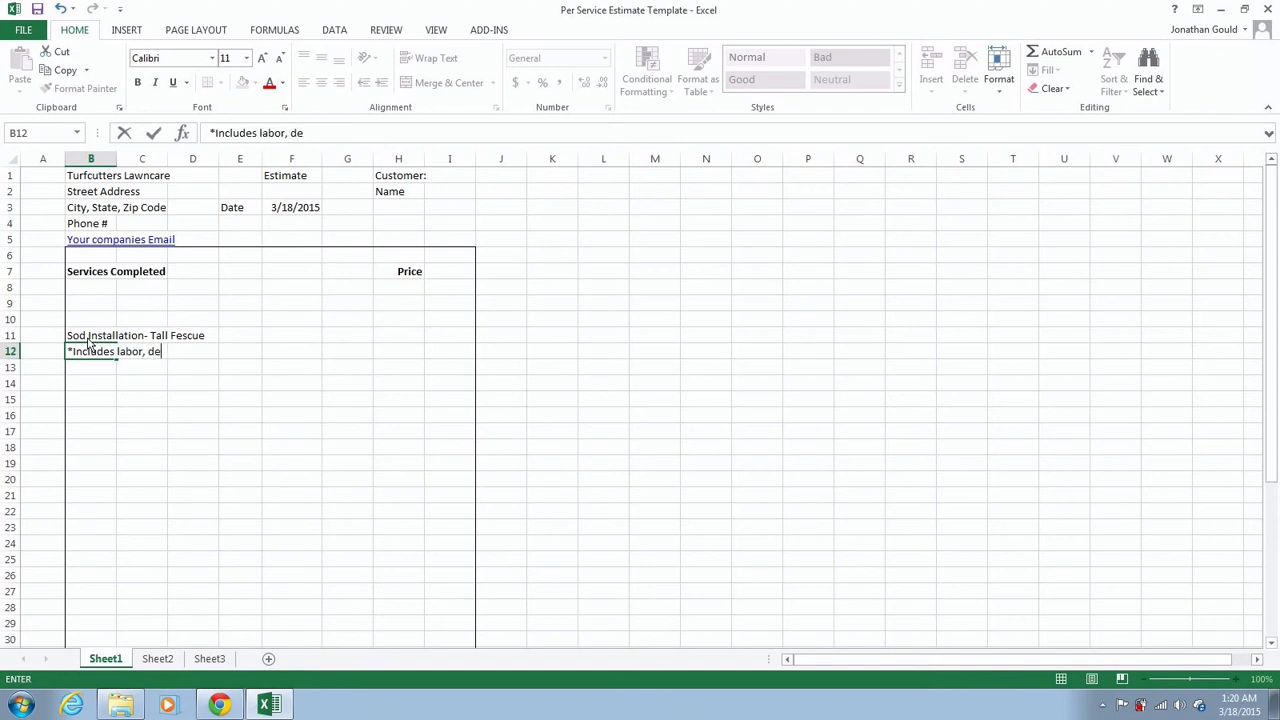
type("ilivery, and pri")
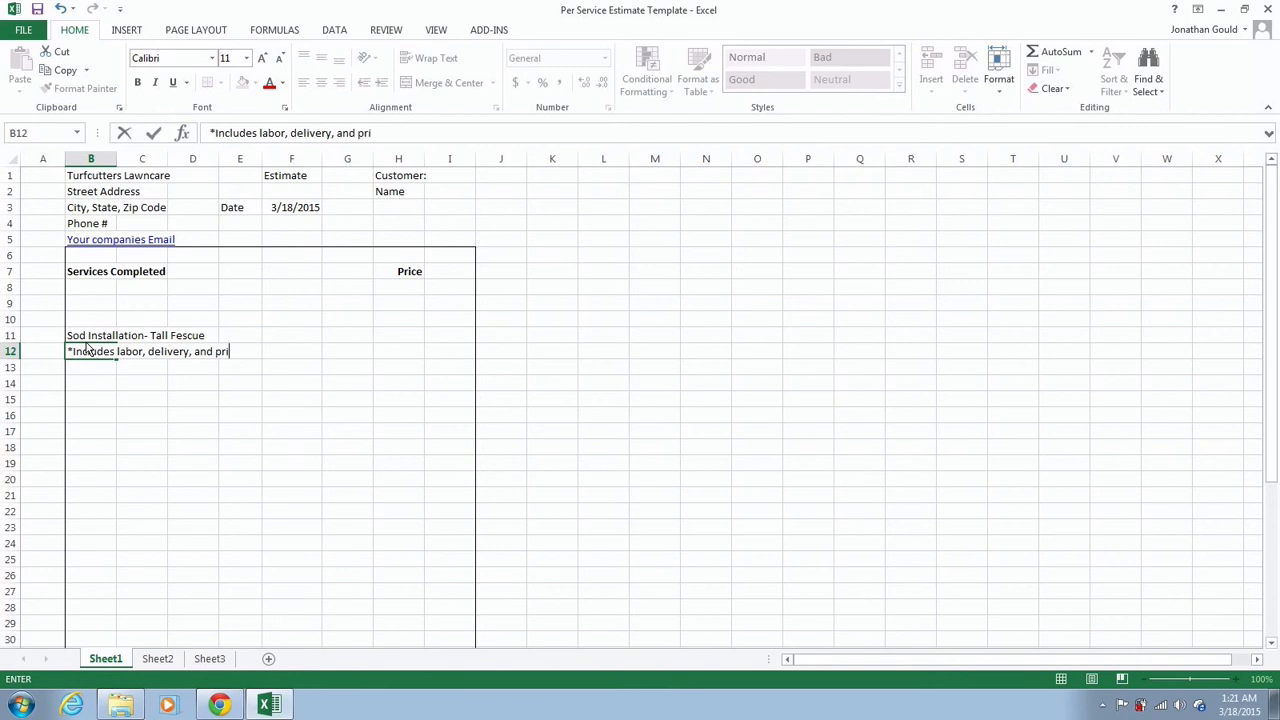
type("ce of sod")
Enter 900 as the sod price in H11, formatted as Currency
left_click(413, 344)
type("900")
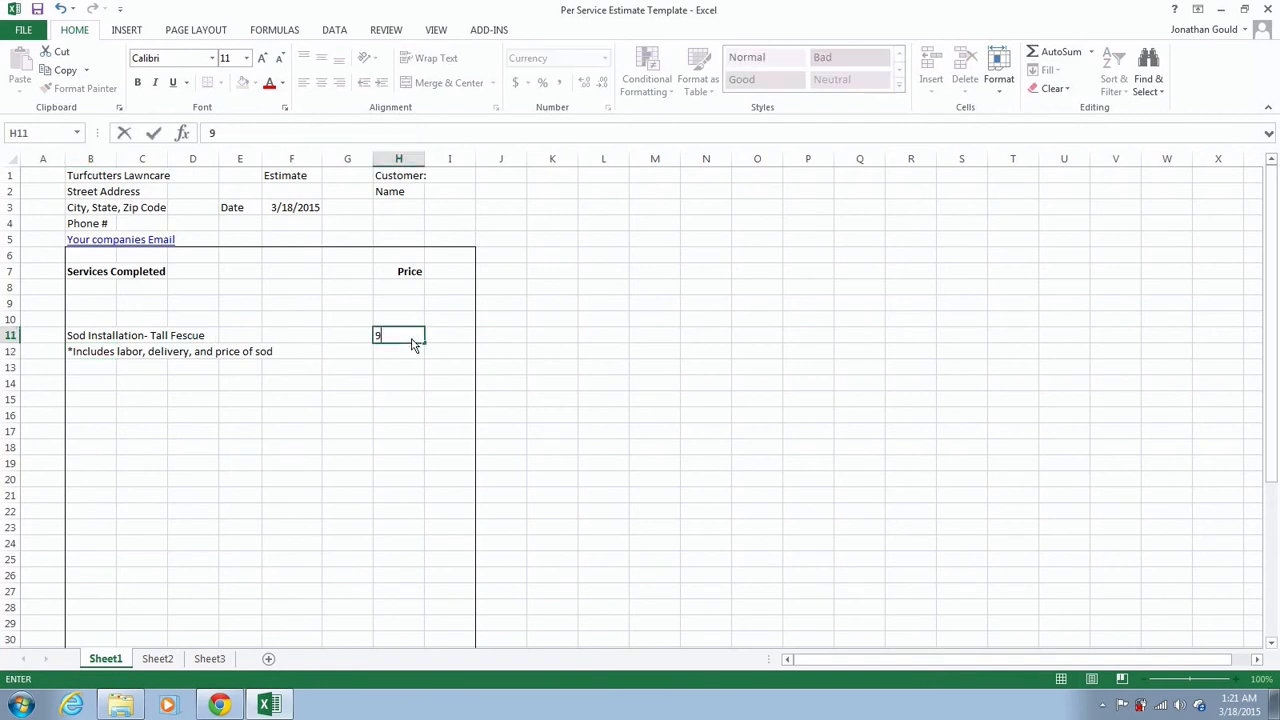
left_click(353, 374)
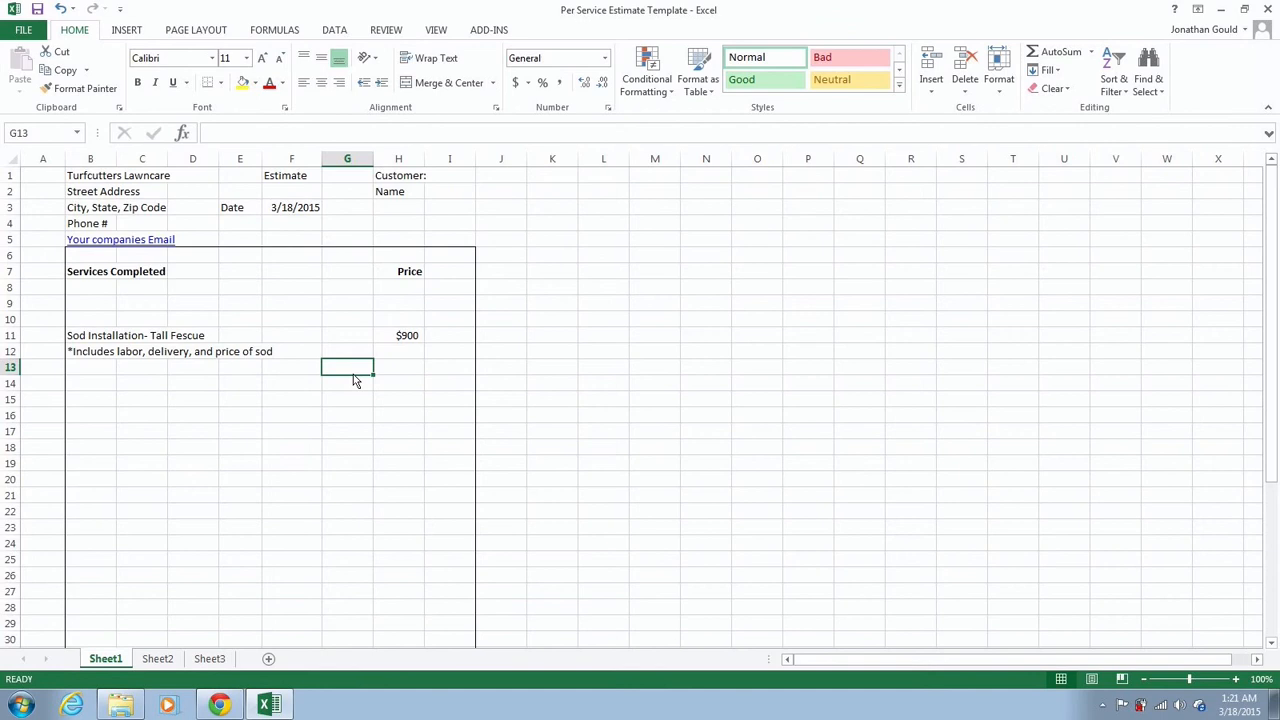
left_click(281, 388)
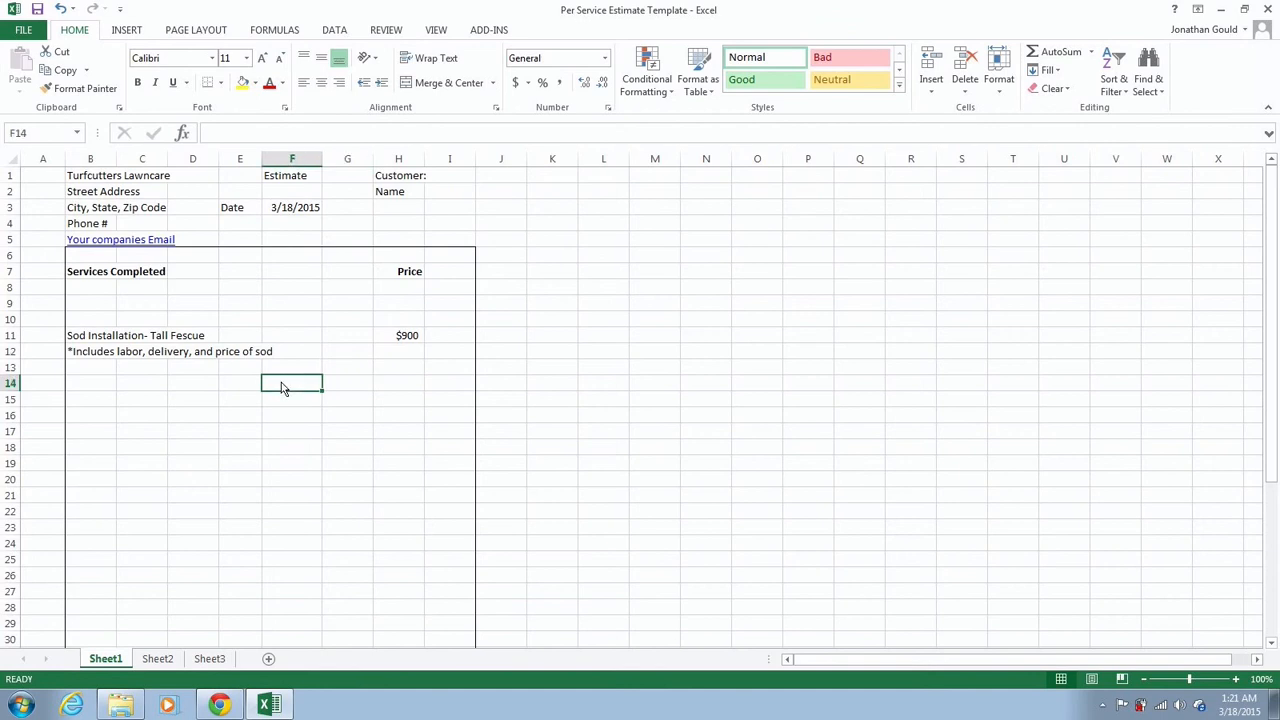
left_click(408, 340)
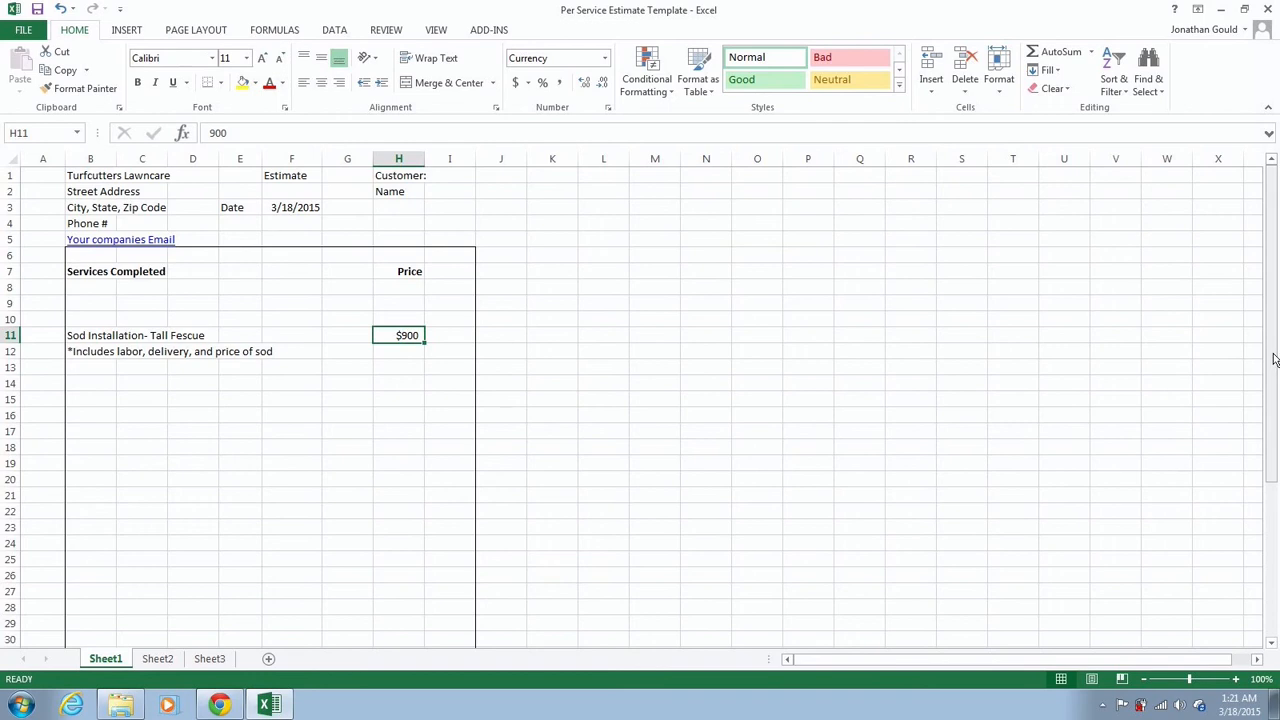
mouse_move(1273, 362)
left_mouse_down()
mouse_move(1260, 491)
mouse_move(1274, 352)
left_mouse_up()
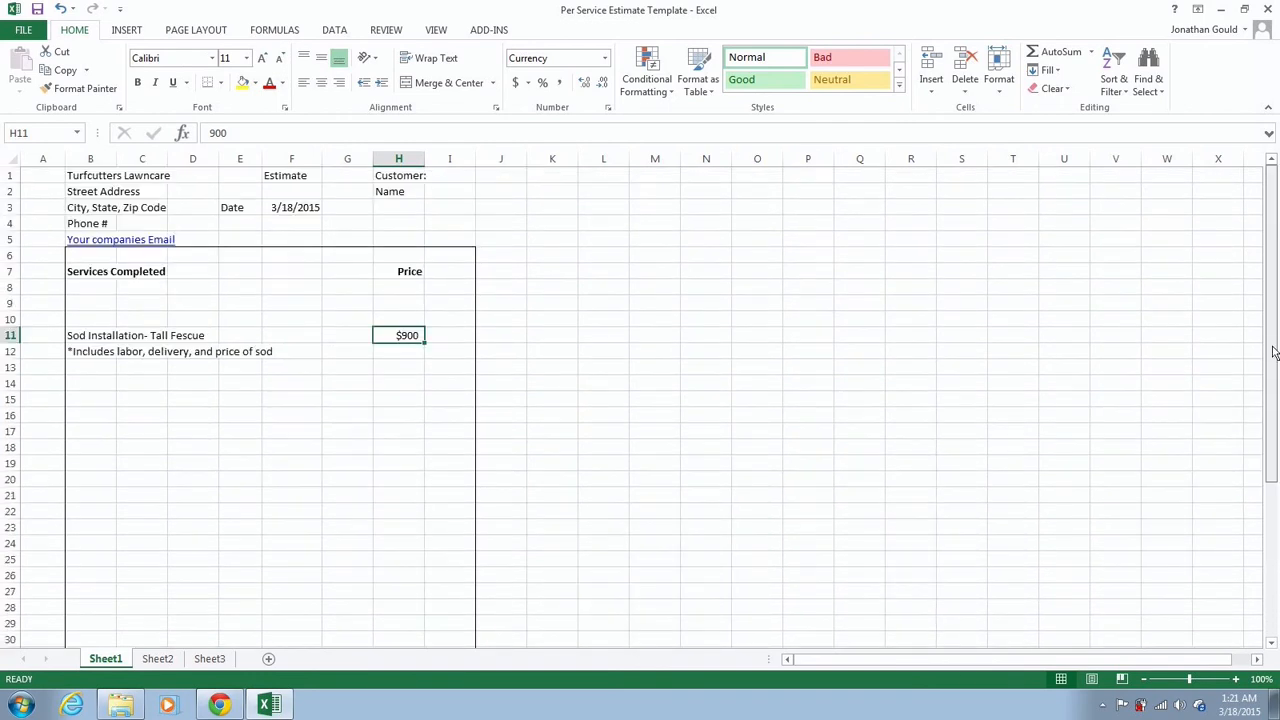
Download the sod calculator as an .xlsx workbook and open it in Excel
left_click(222, 706)
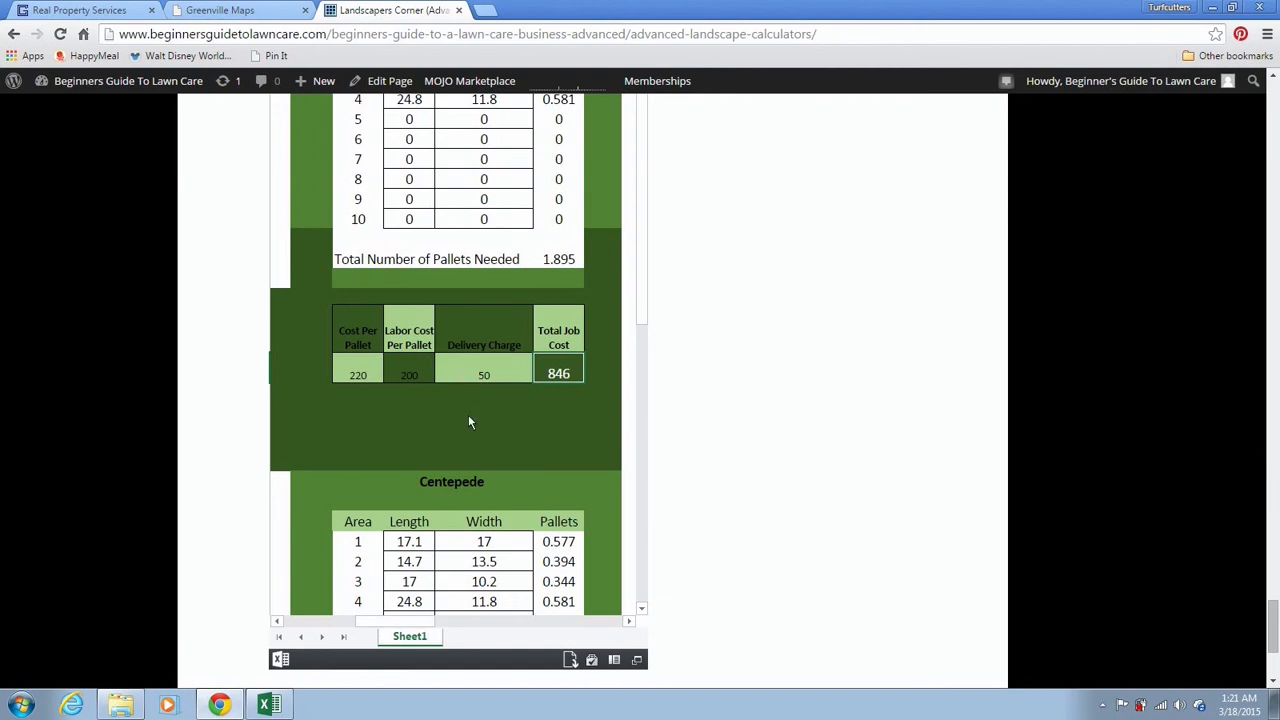
left_click(569, 662)
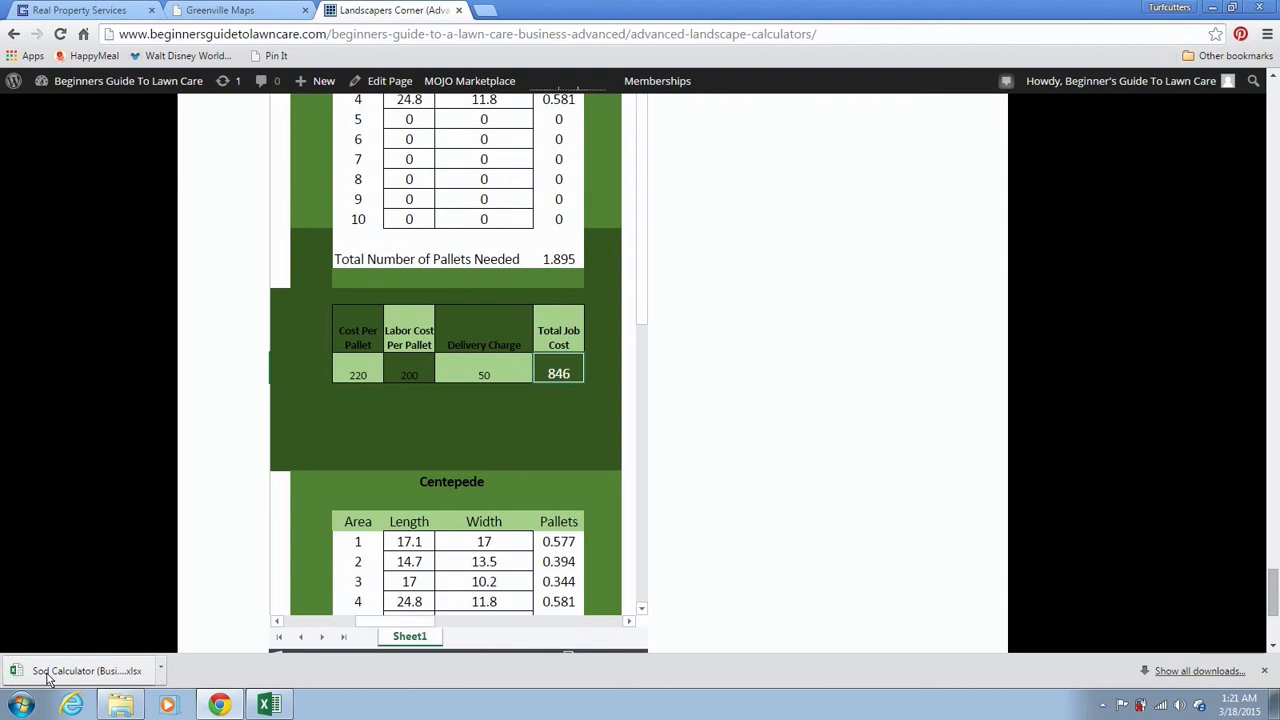
left_click(101, 672)
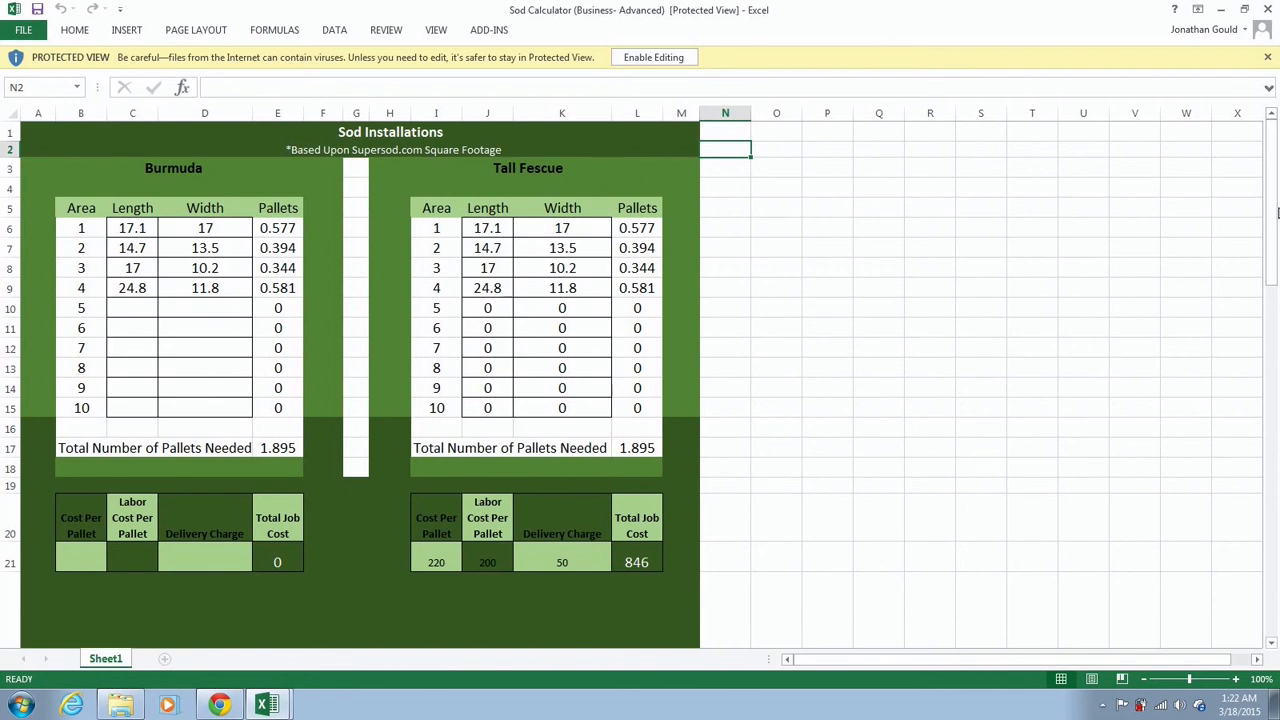
left_click_drag(1272, 204, 1272, 204)
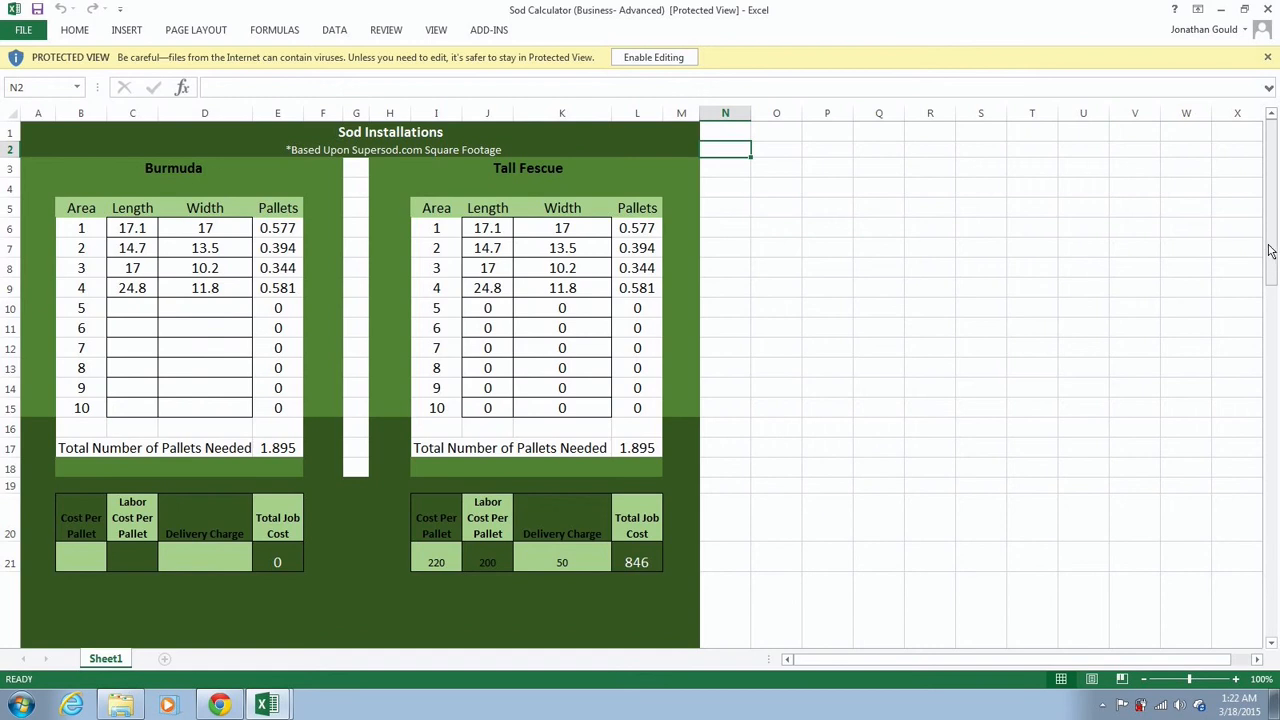
left_click_drag(1271, 243, 1266, 211)
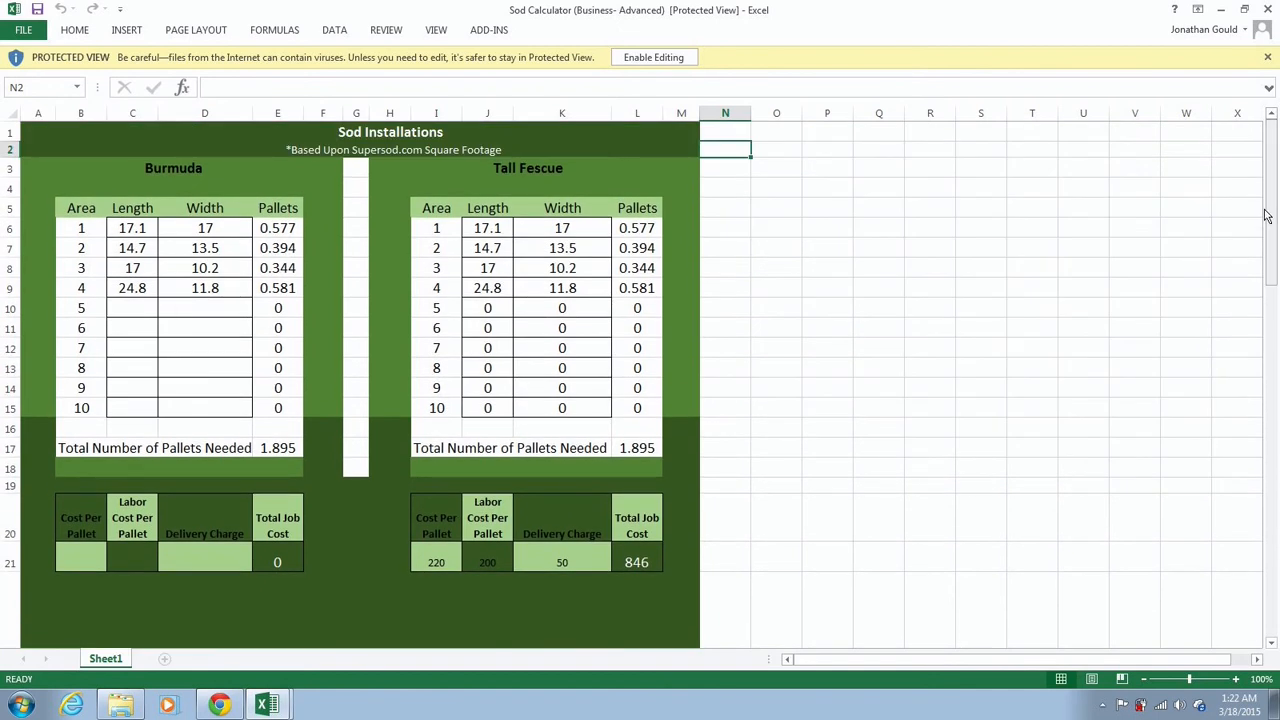
Enable editing on the Sod Calculator and show its print preview, page 1 of 3
left_click(22, 31)
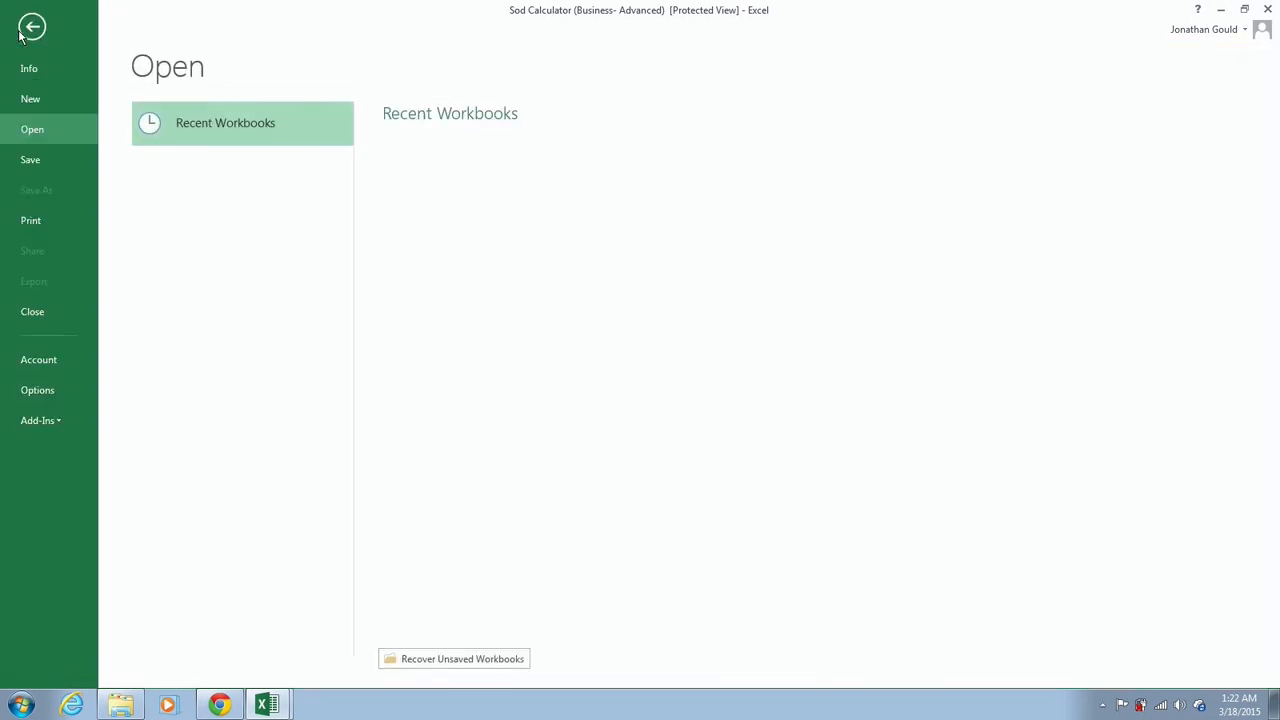
left_click(31, 221)
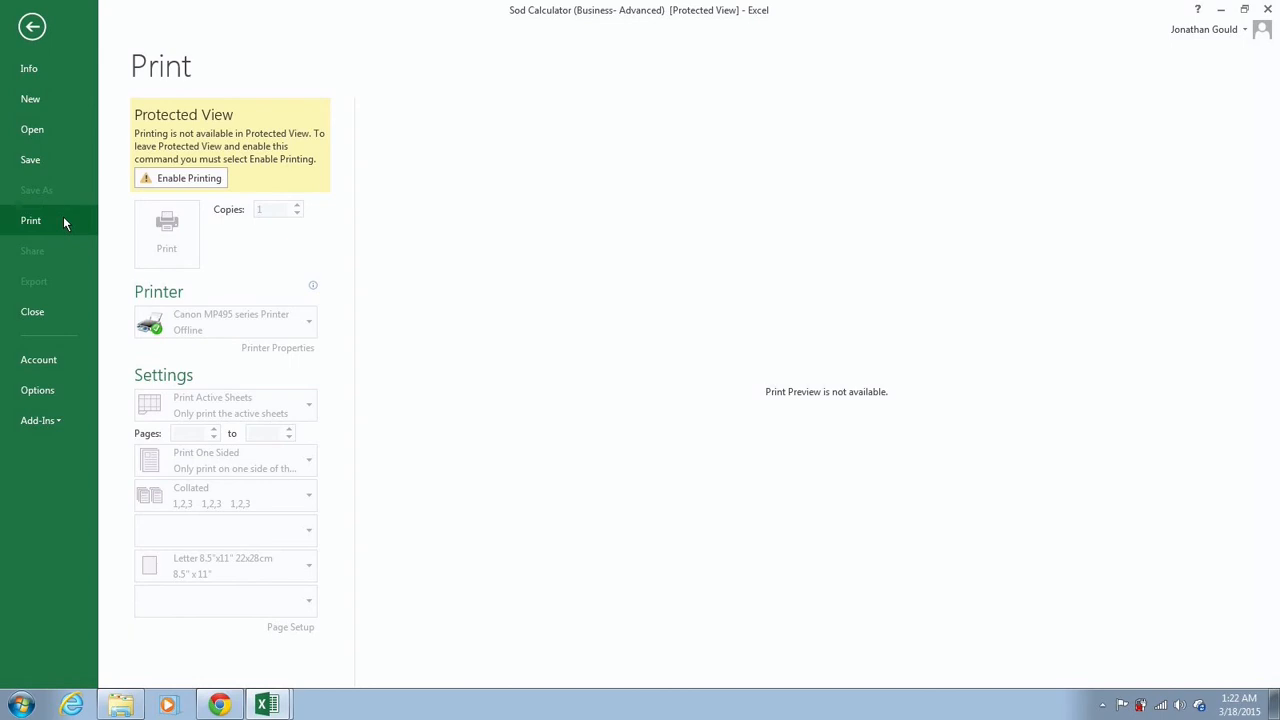
left_click(30, 26)
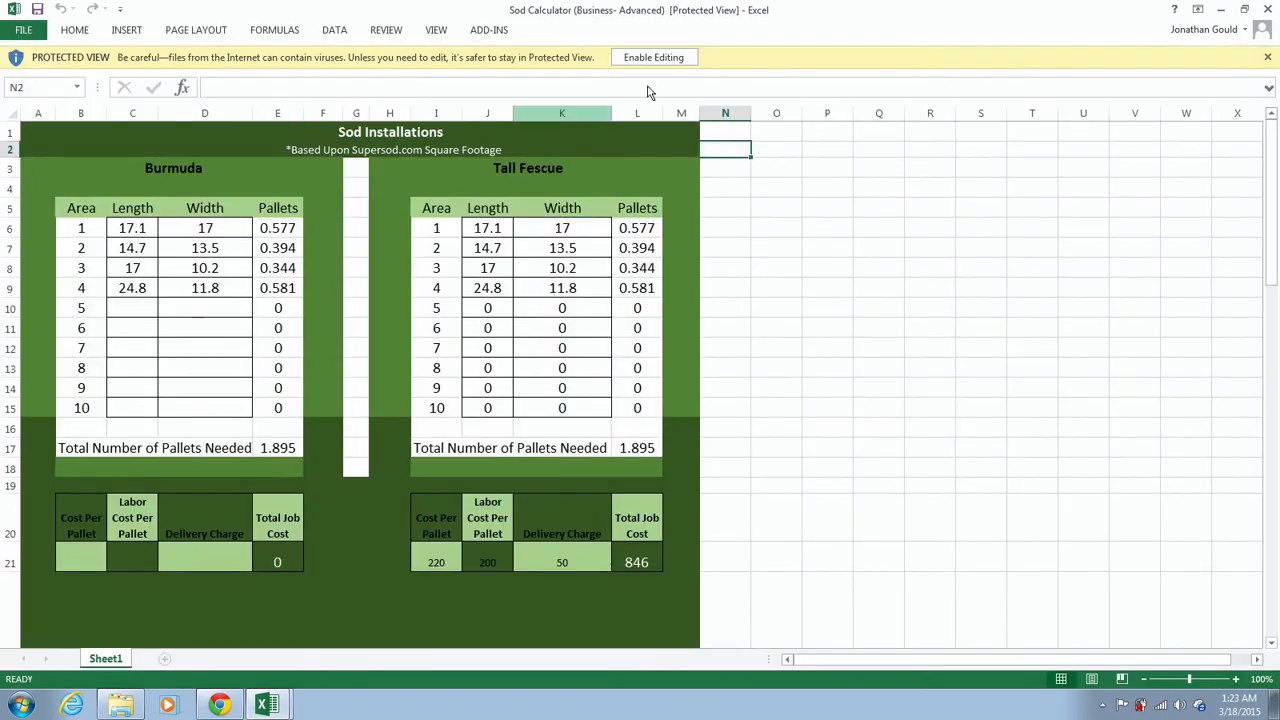
left_click(665, 60)
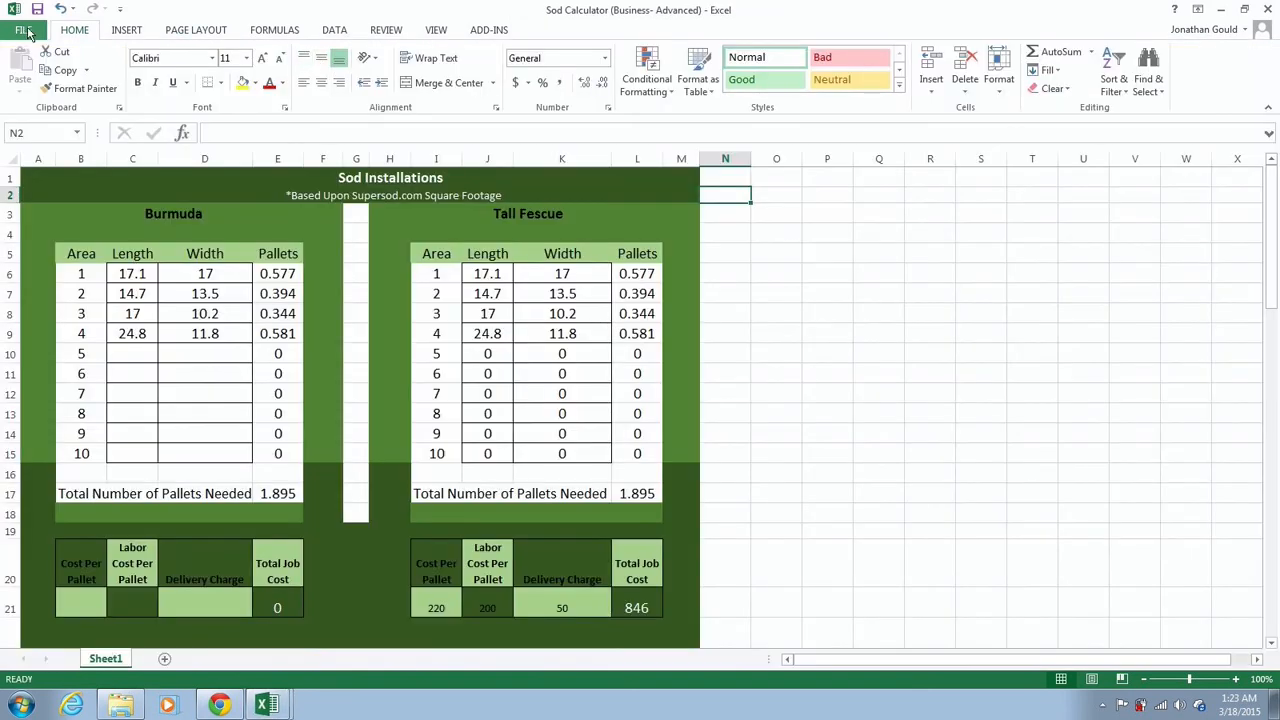
left_click(19, 31)
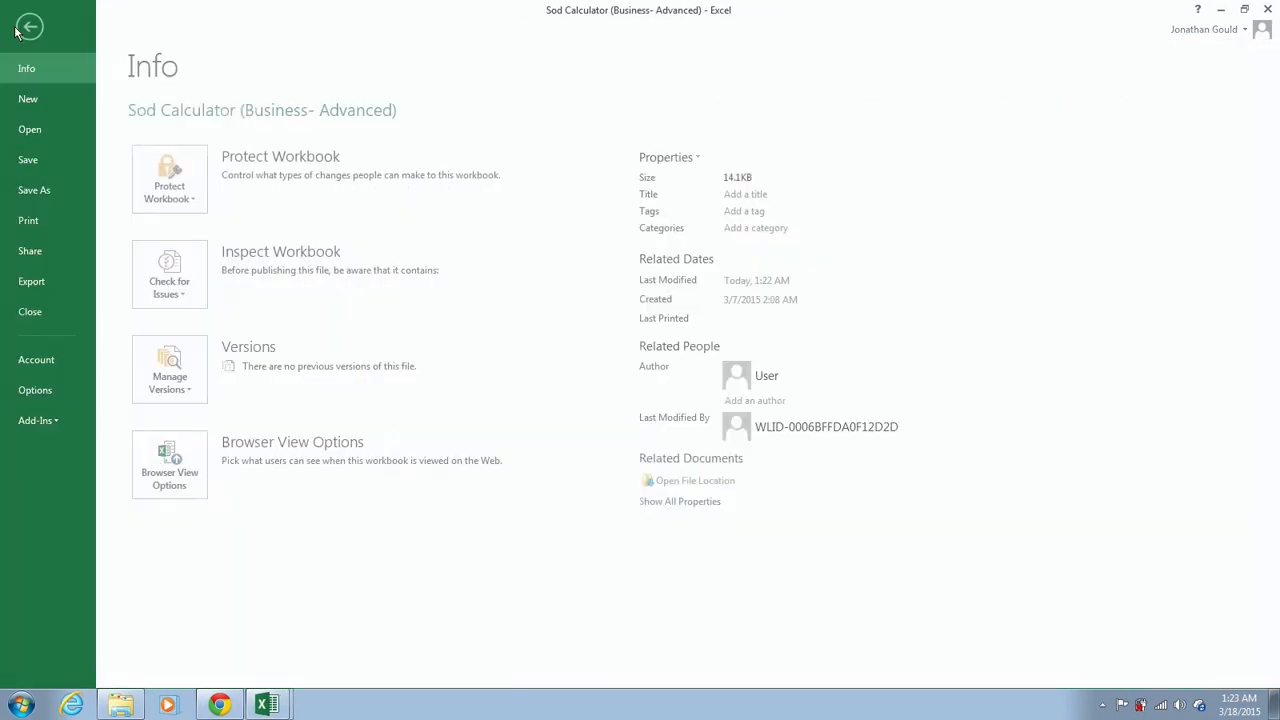
left_click(31, 220)
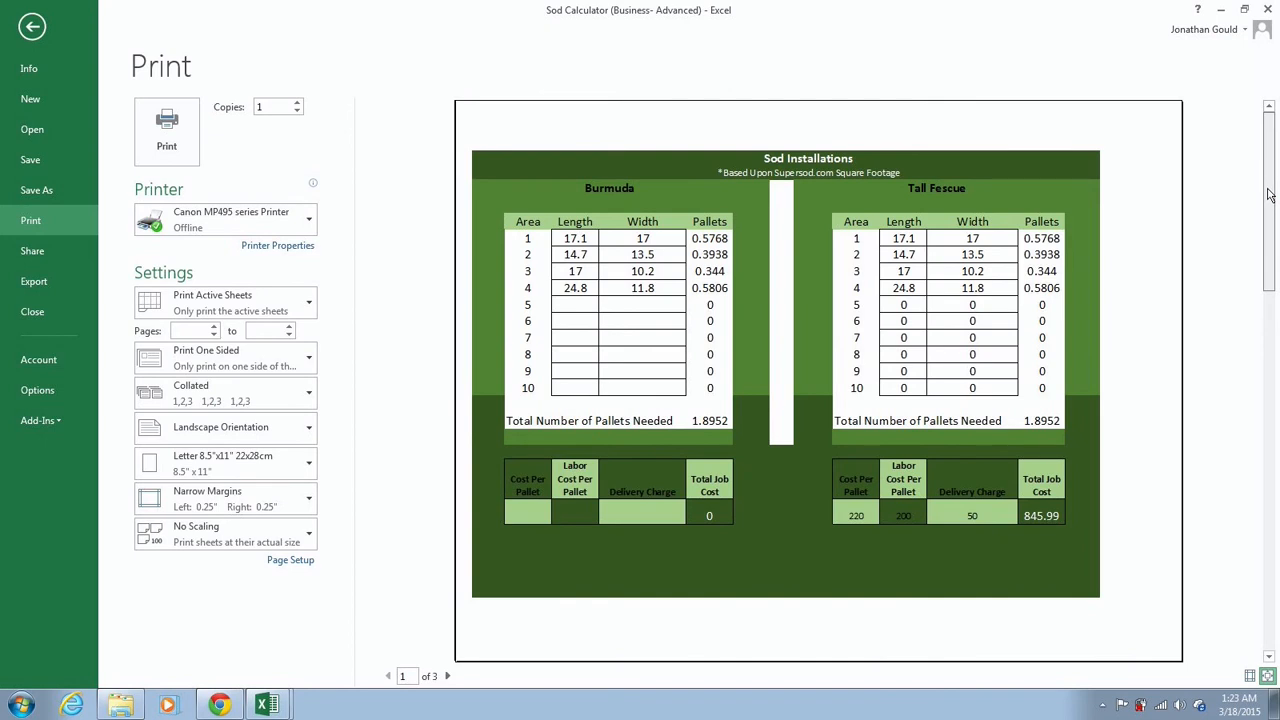
left_click(1268, 657)
left_click(1268, 657)
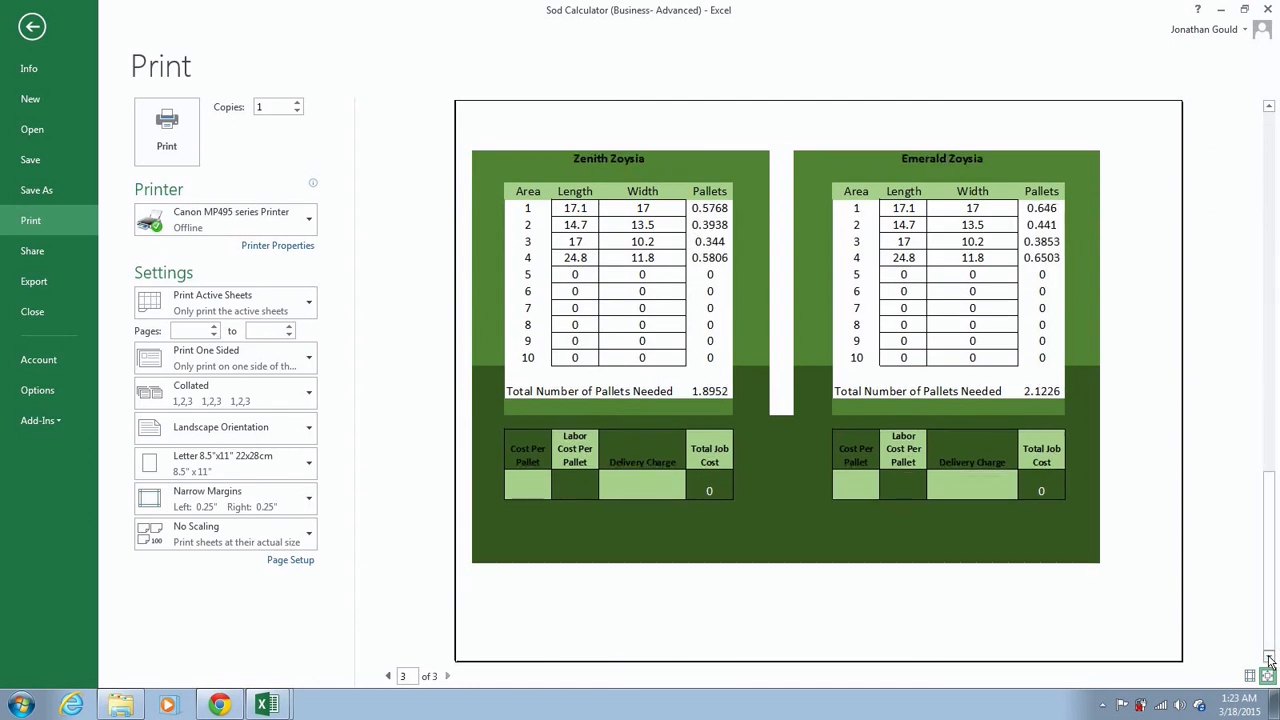
left_click(1269, 108)
left_click(1269, 108)
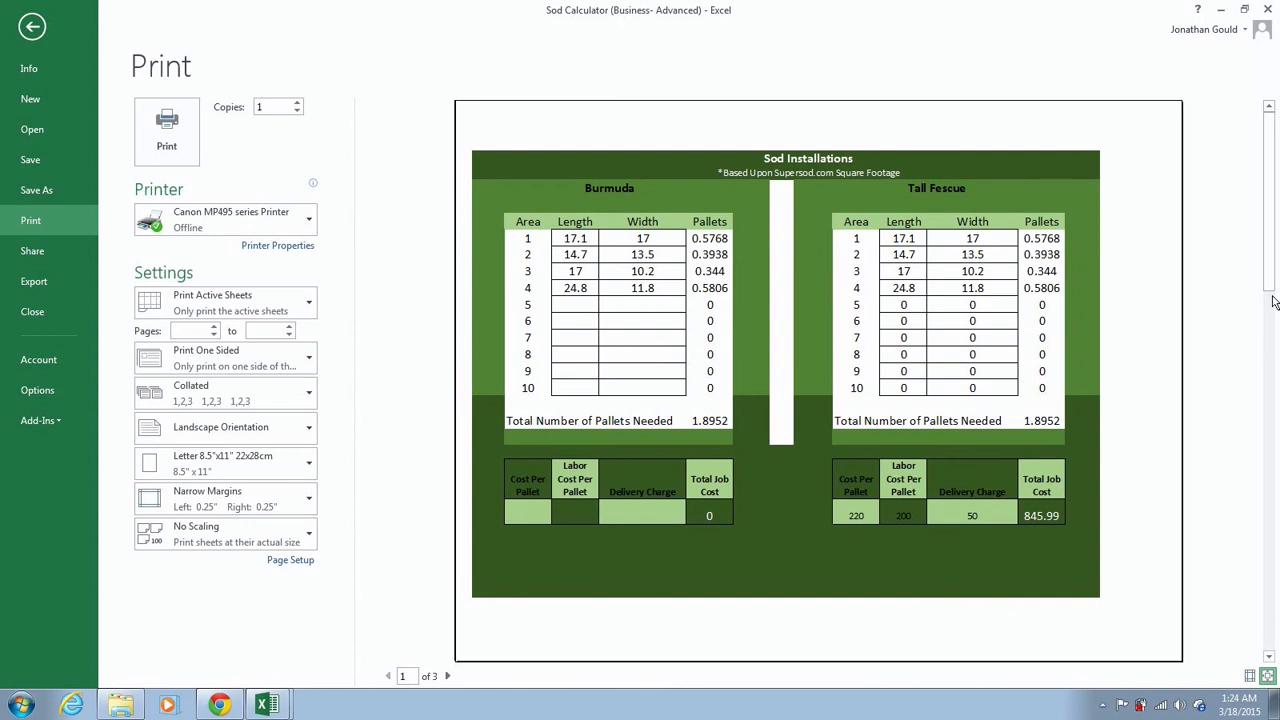
left_click(1268, 662)
left_click(1268, 662)
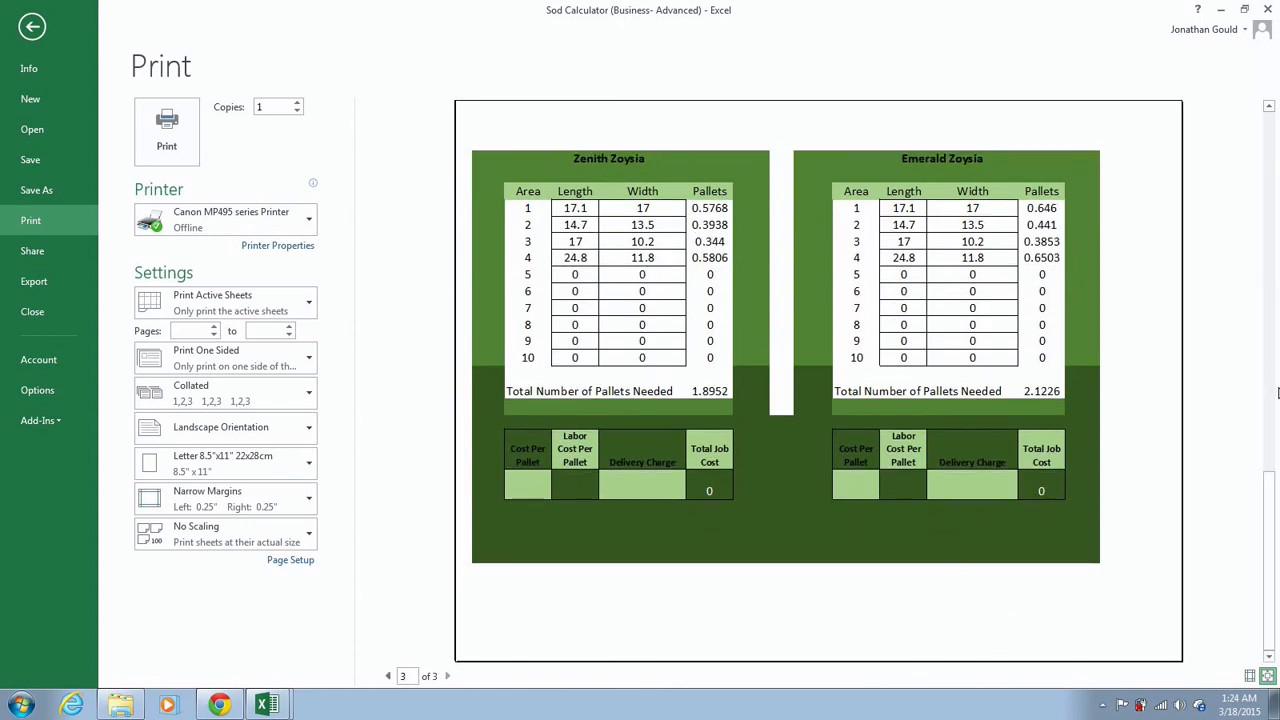
left_click(1268, 108)
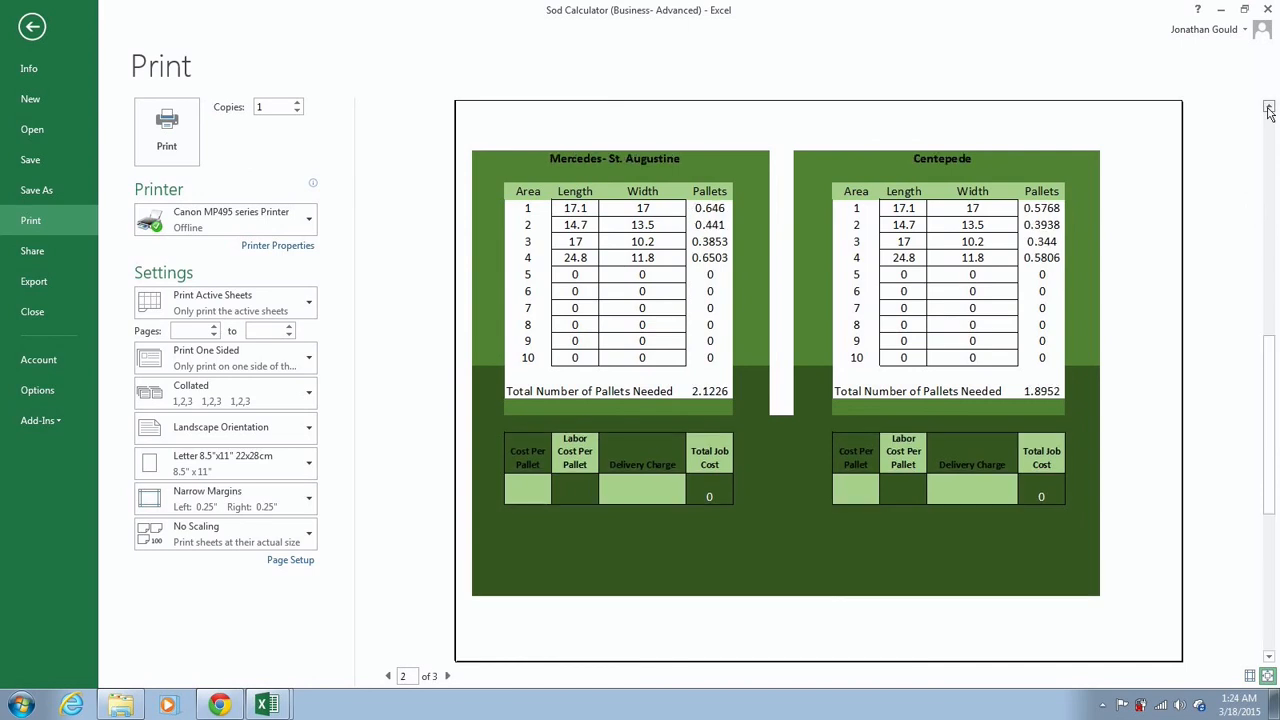
left_click(1268, 108)
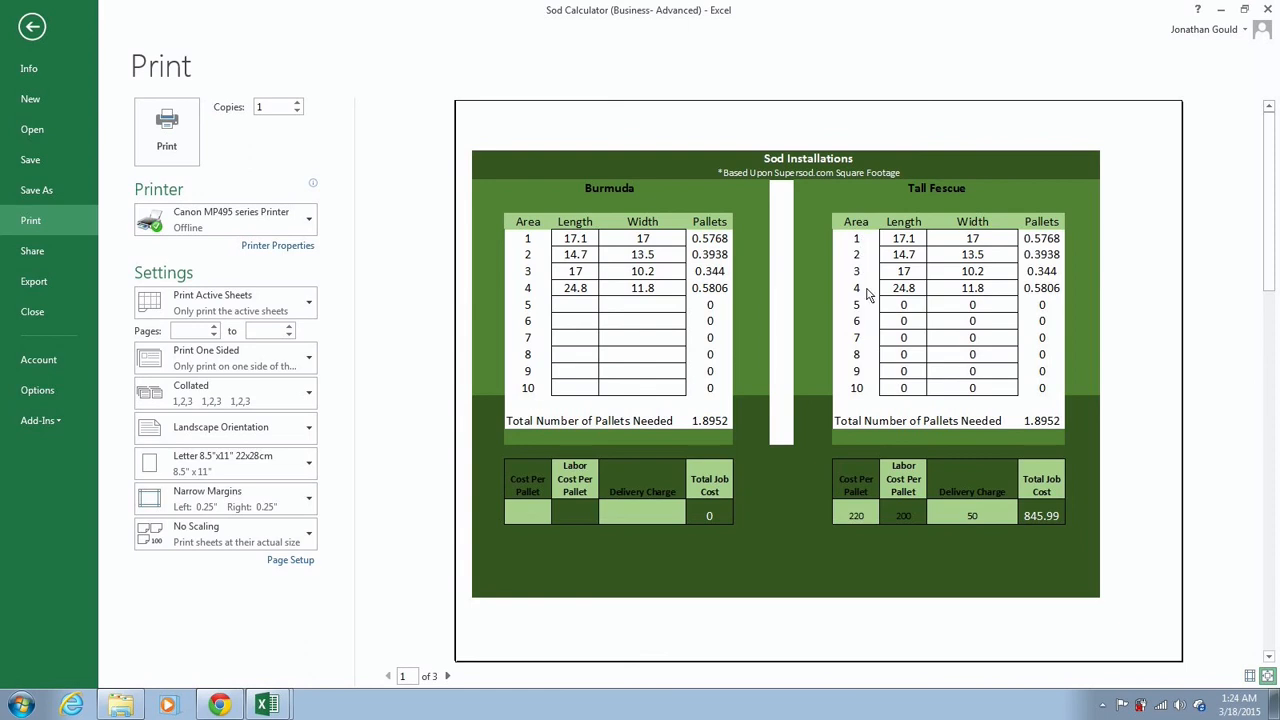
Compare the Greenville Maps parcel with the sod calculator, ending on the 846 total
left_click(220, 705)
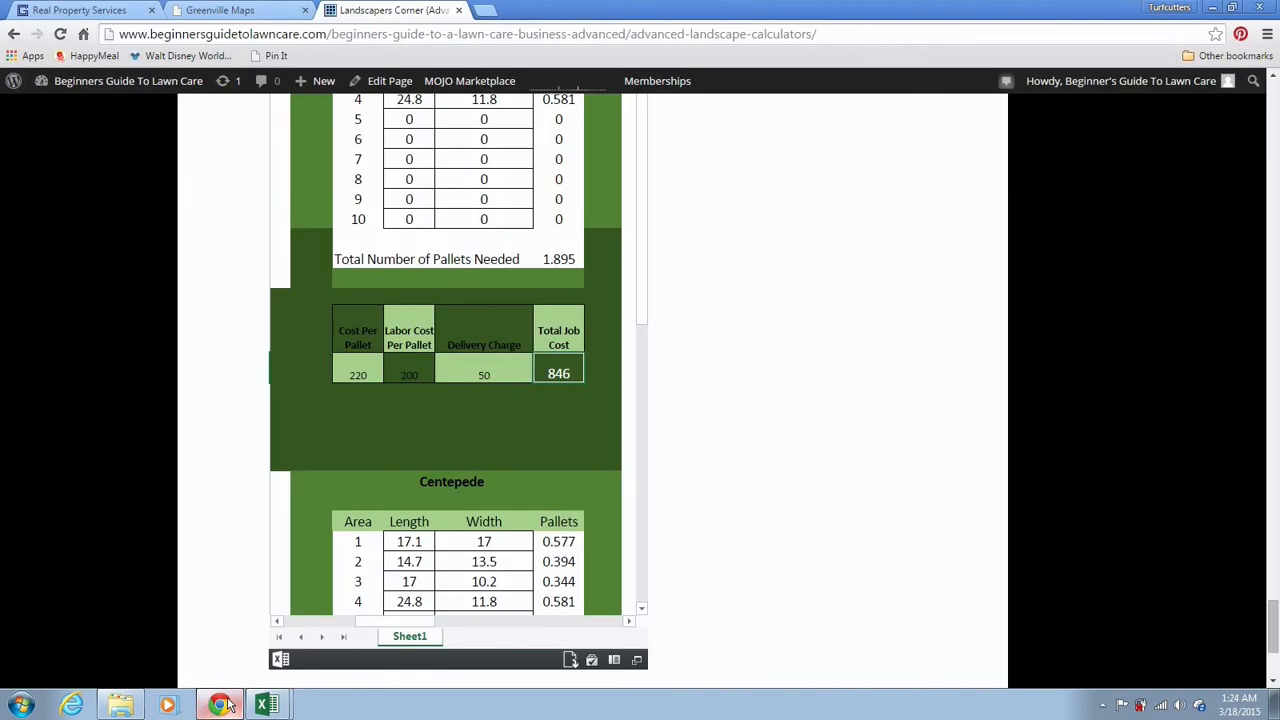
left_click(224, 10)
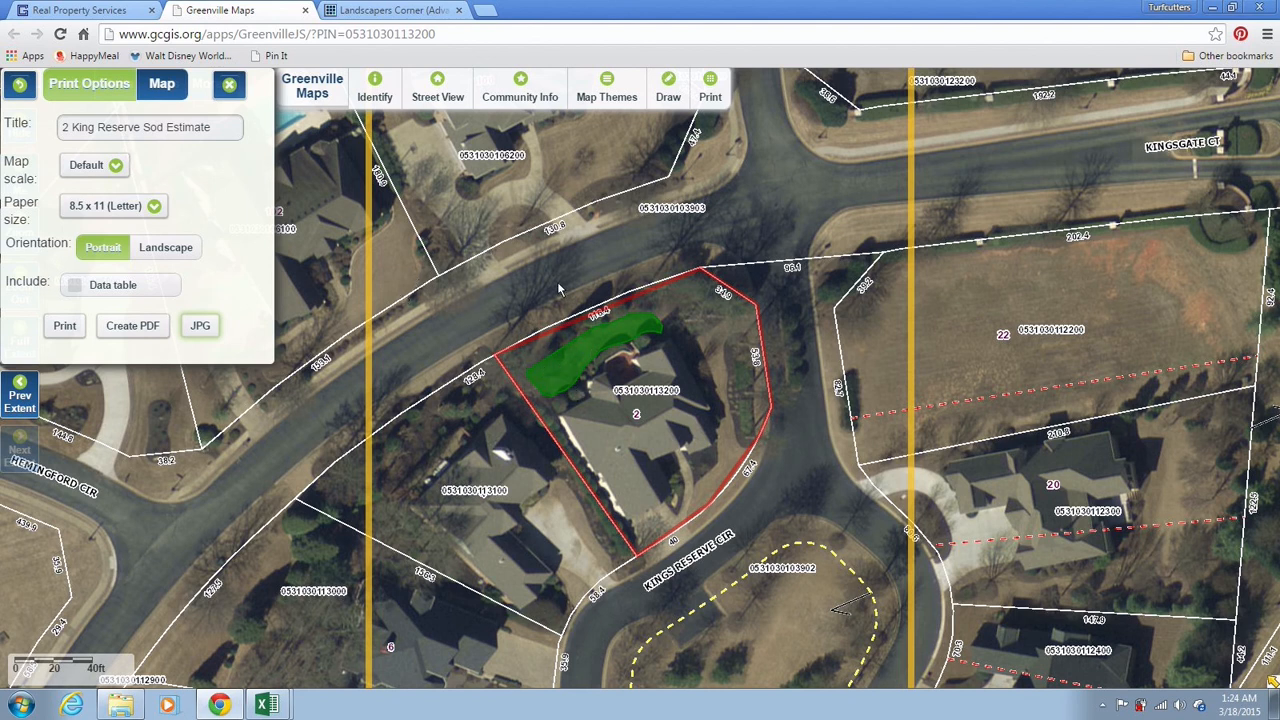
left_click(416, 12)
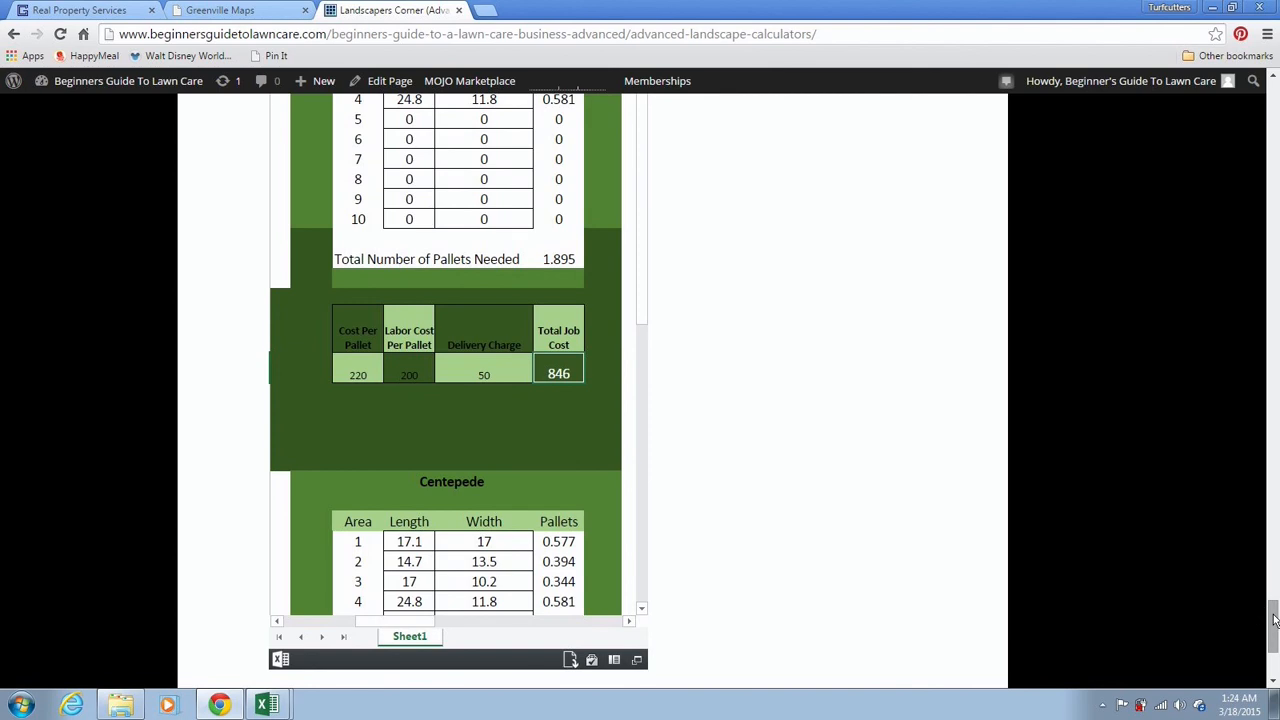
scroll(1274, 620, "up", 2)
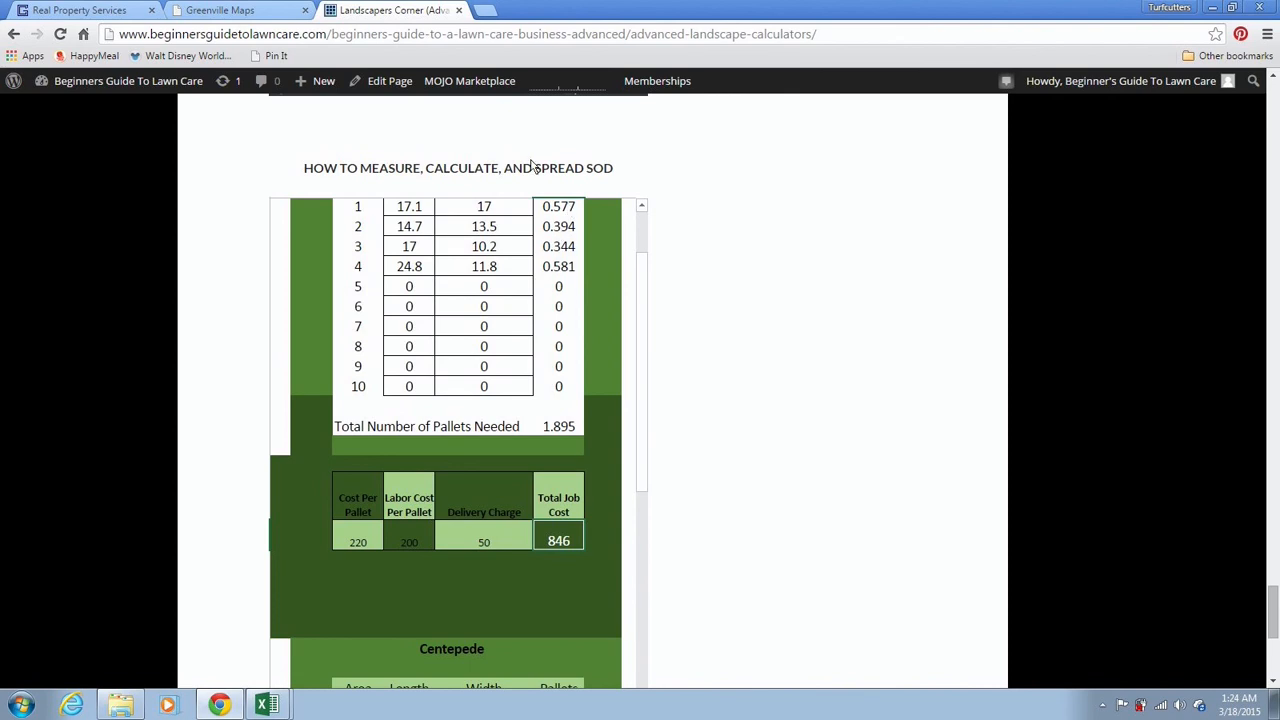
left_click(286, 16)
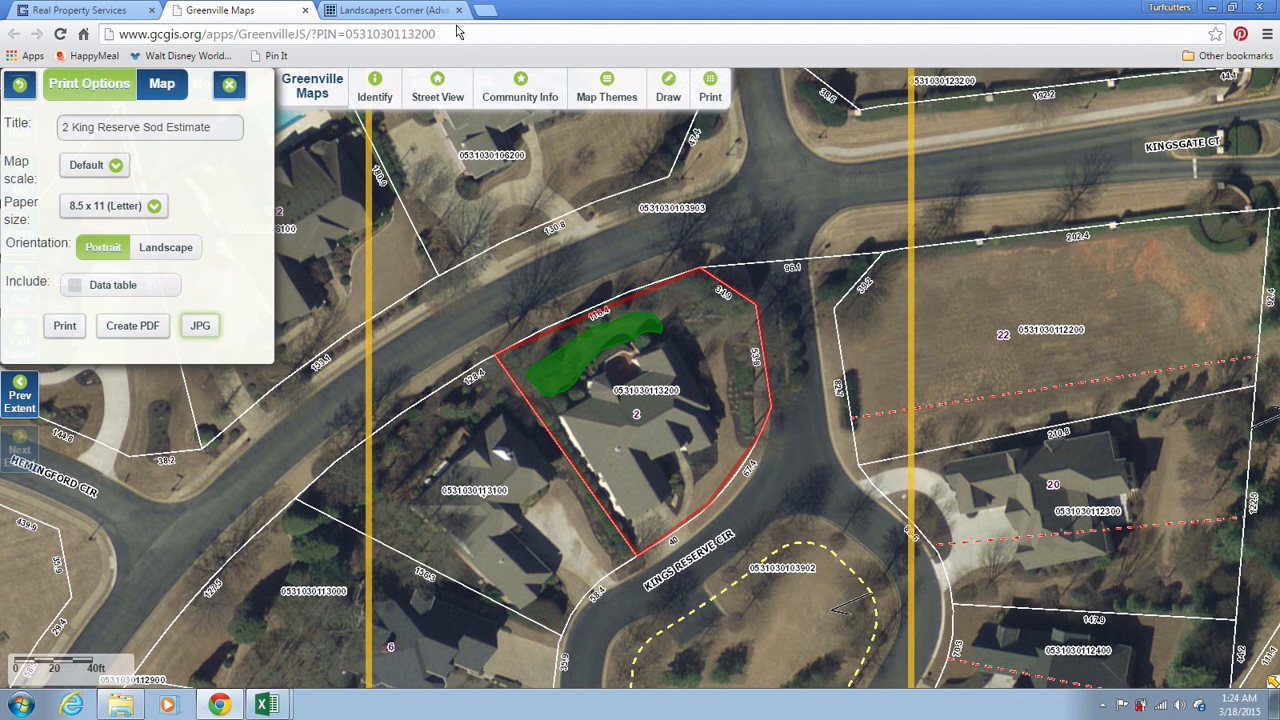
left_click(418, 14)
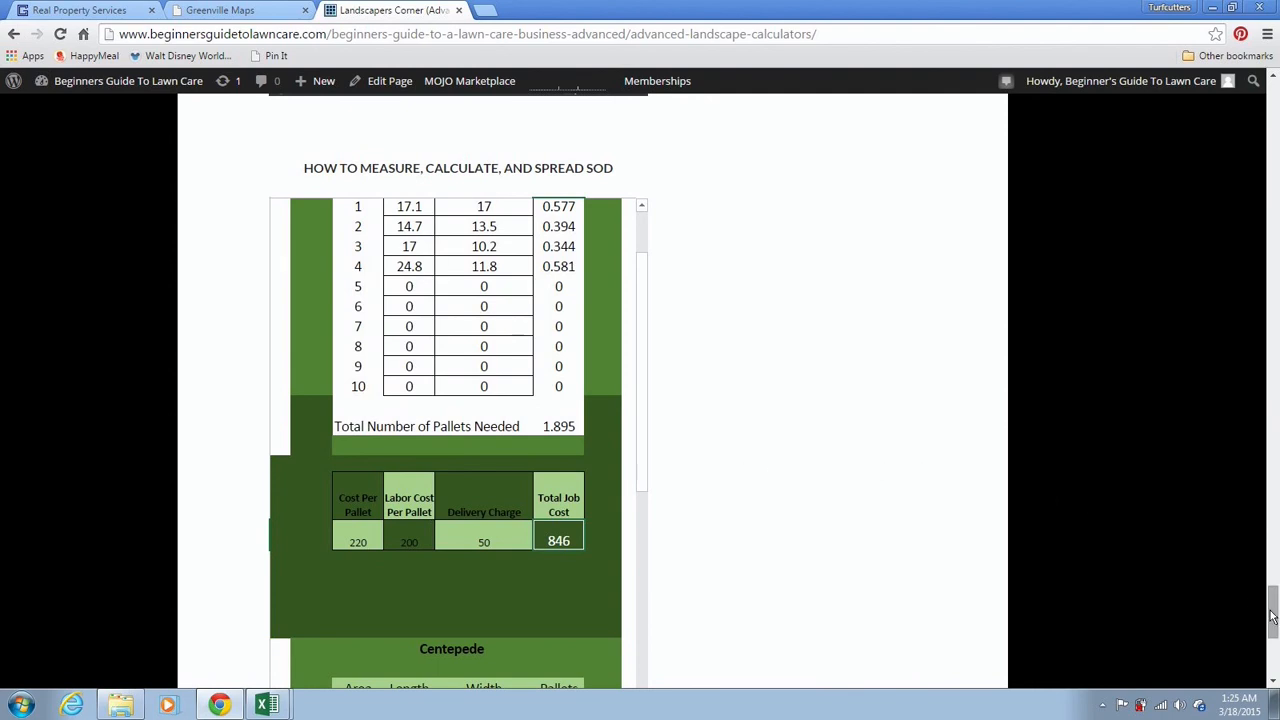
Scroll up to the Landscapers Corner (Advanced) page's top, listing mulch and pine-needle topics
scroll(1272, 606, "up", 1)
scroll(1272, 606, "down", 1)
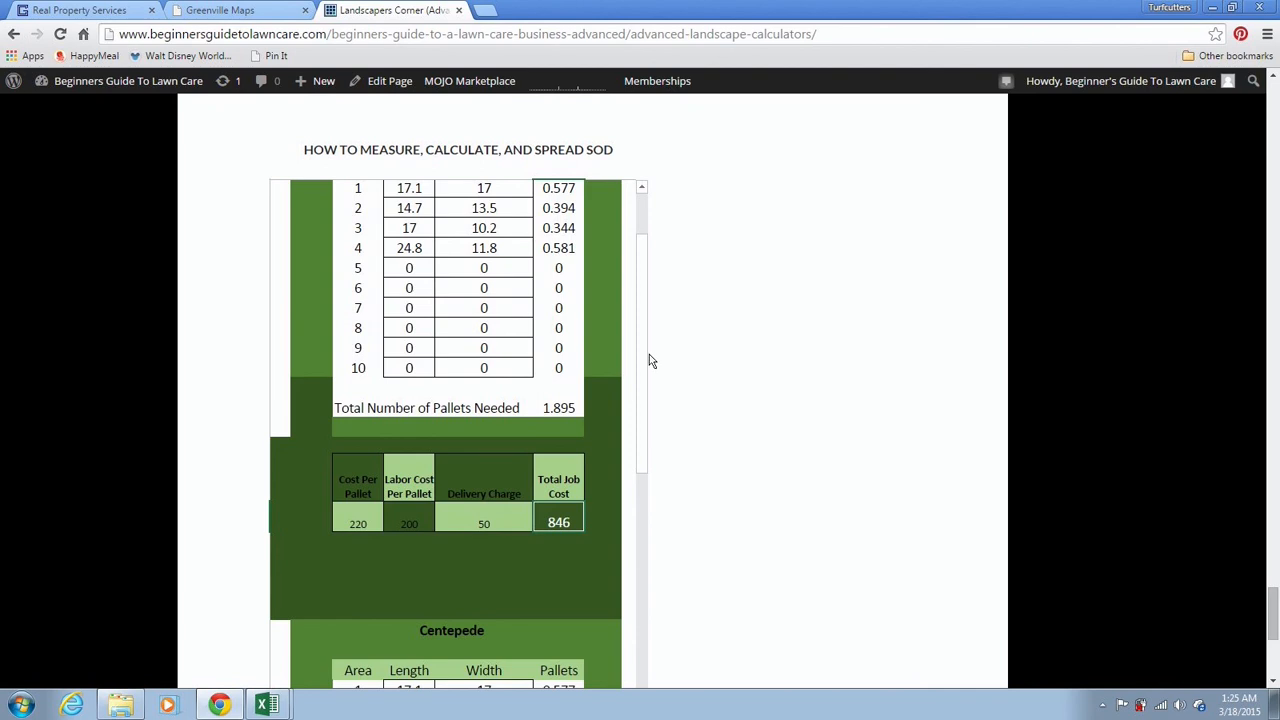
left_click_drag(642, 347, 642, 320)
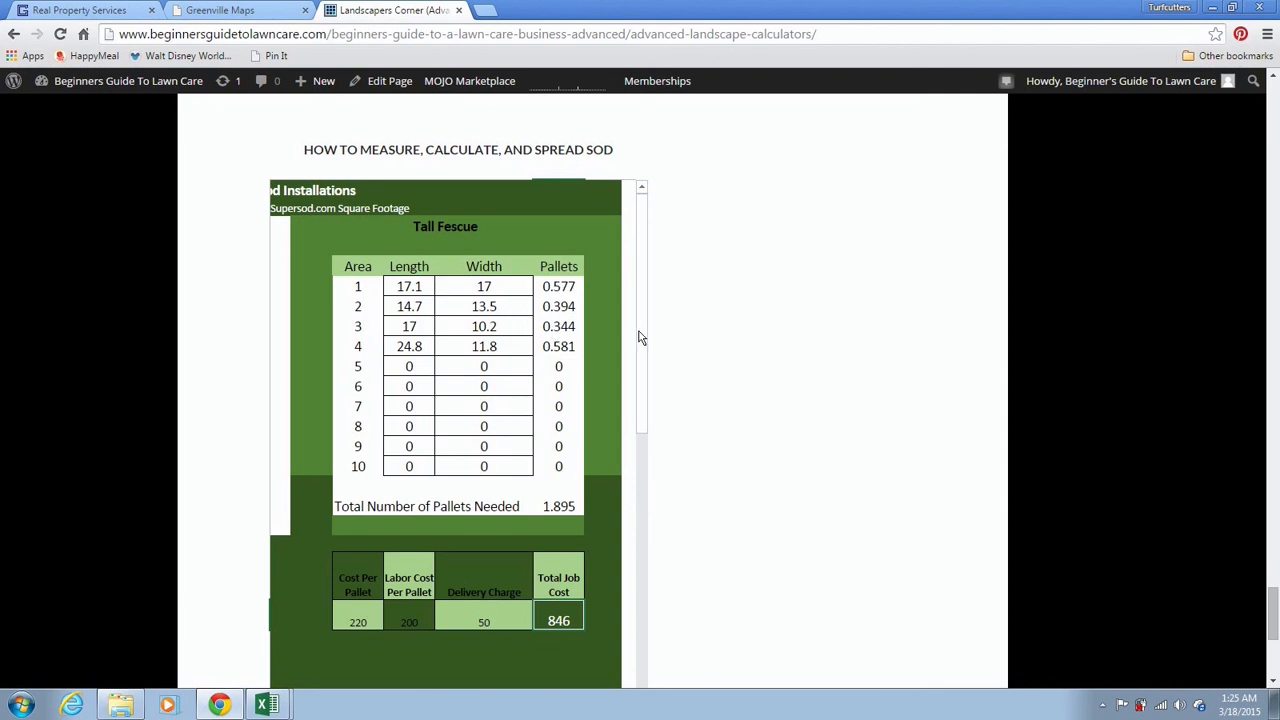
left_click_drag(639, 331, 641, 325)
left_click_drag(1274, 596, 1276, 215)
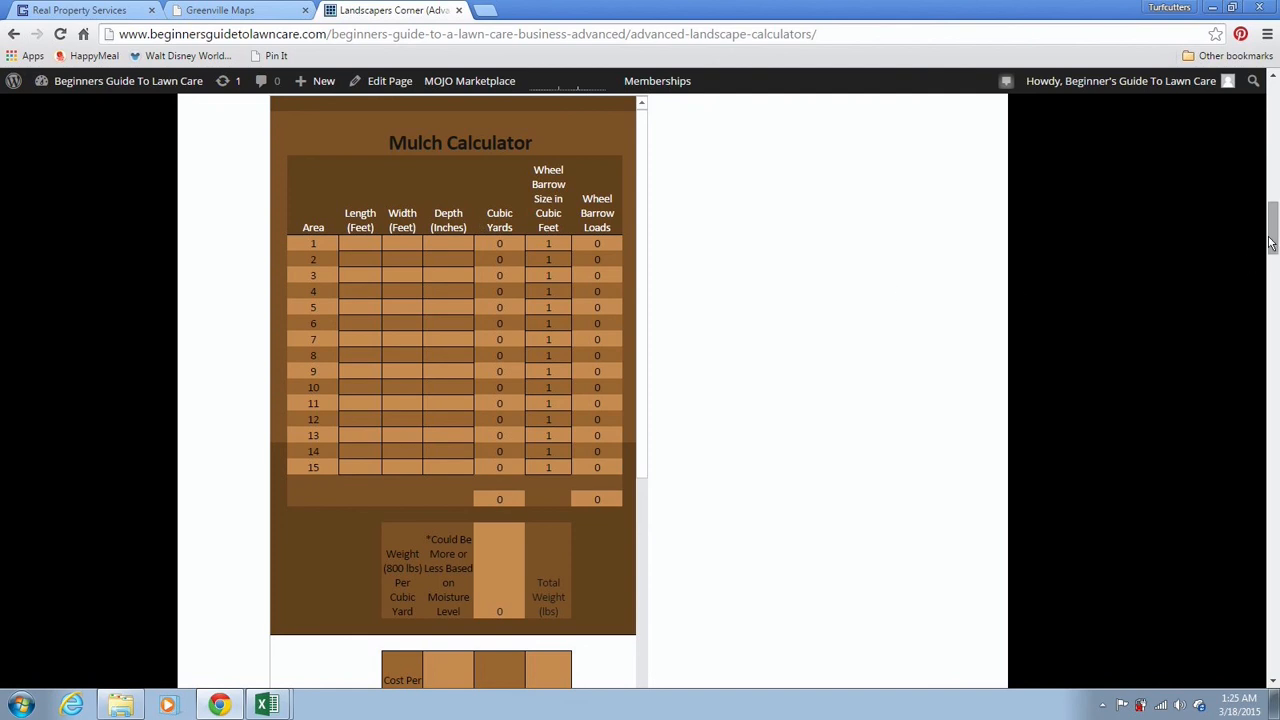
left_click_drag(1271, 243, 1274, 118)
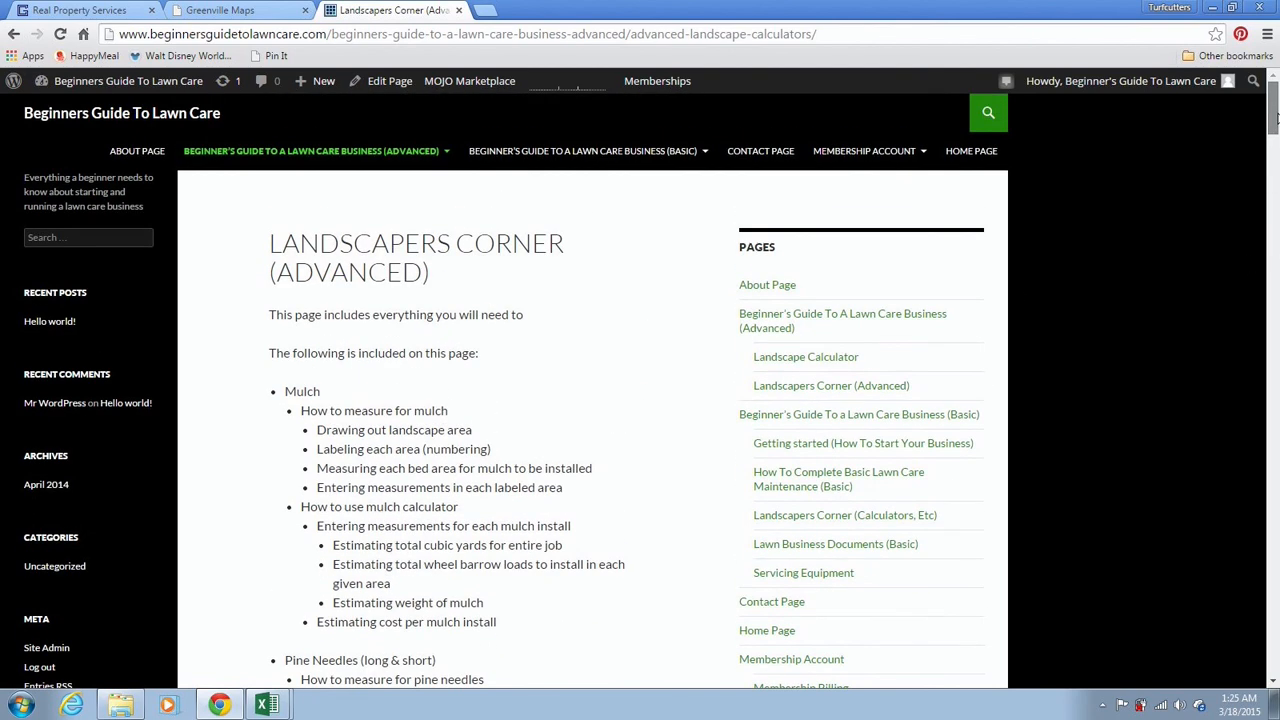